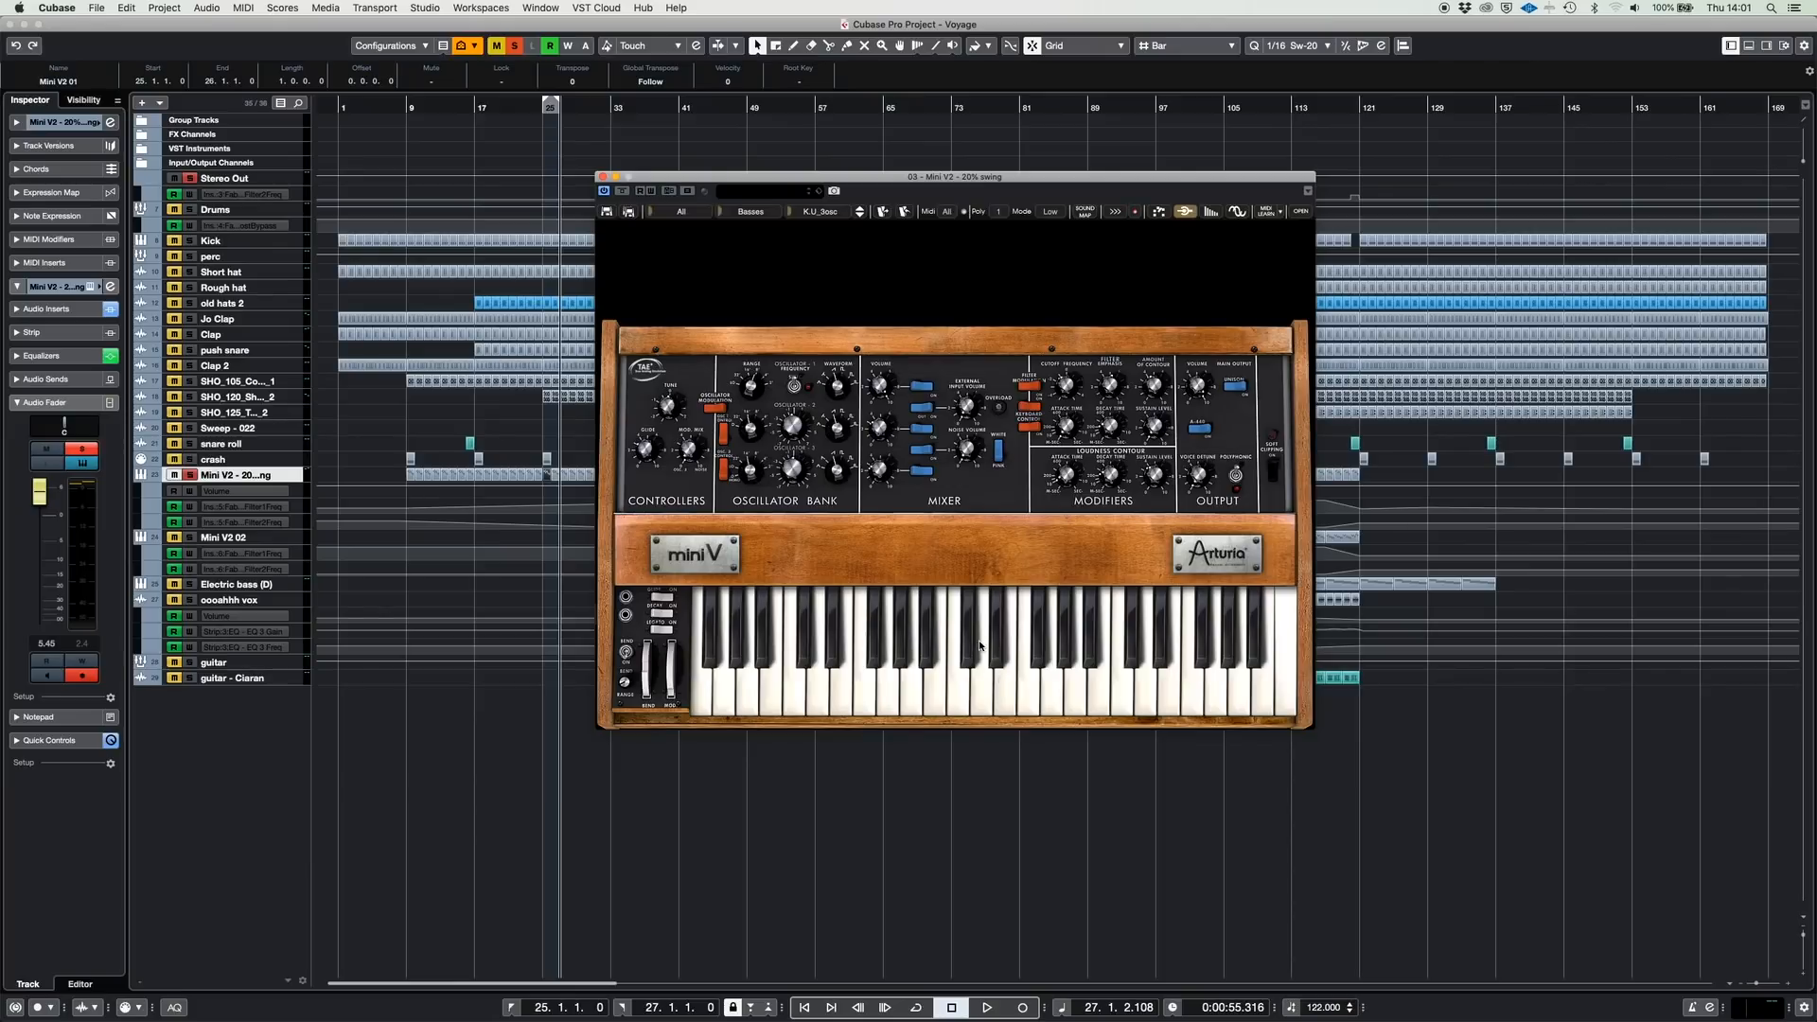
Play the soloed Mini V2 bass from bar 25, return to the start of the section and close the synth window.
{"action": "key", "text": "space"}
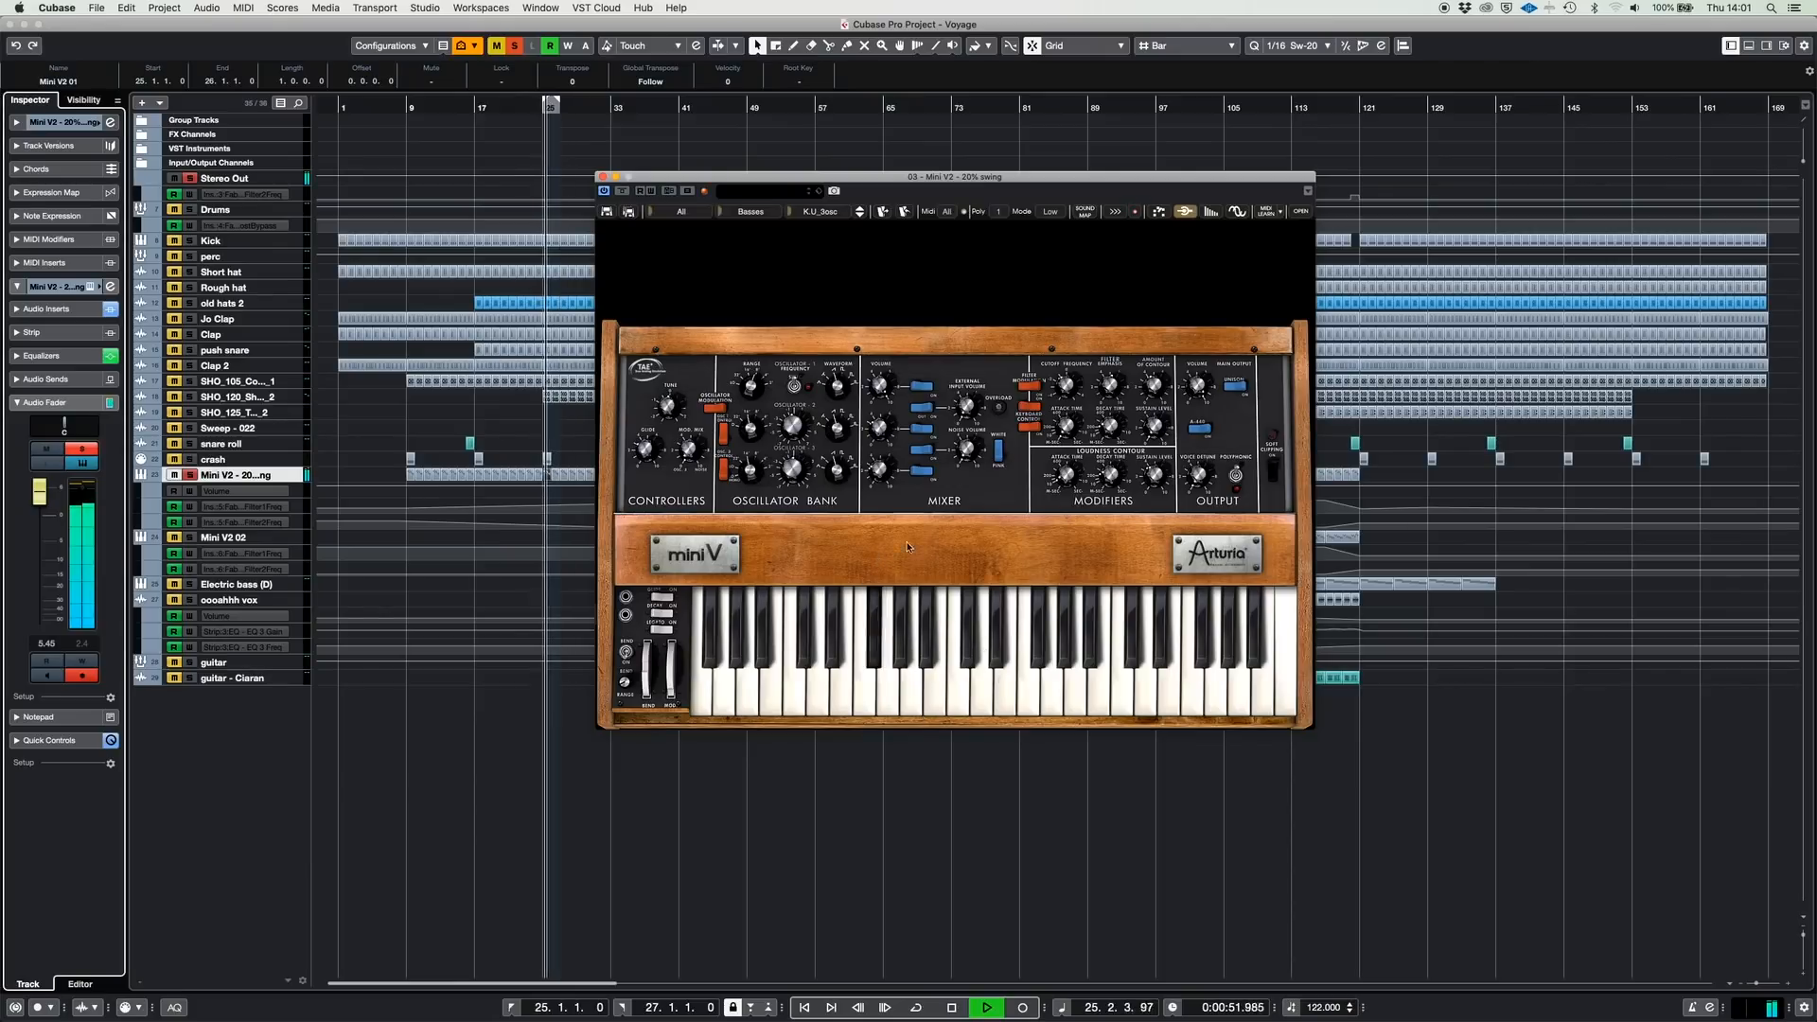
{"action": "left_click", "coordinate": [916, 471]}
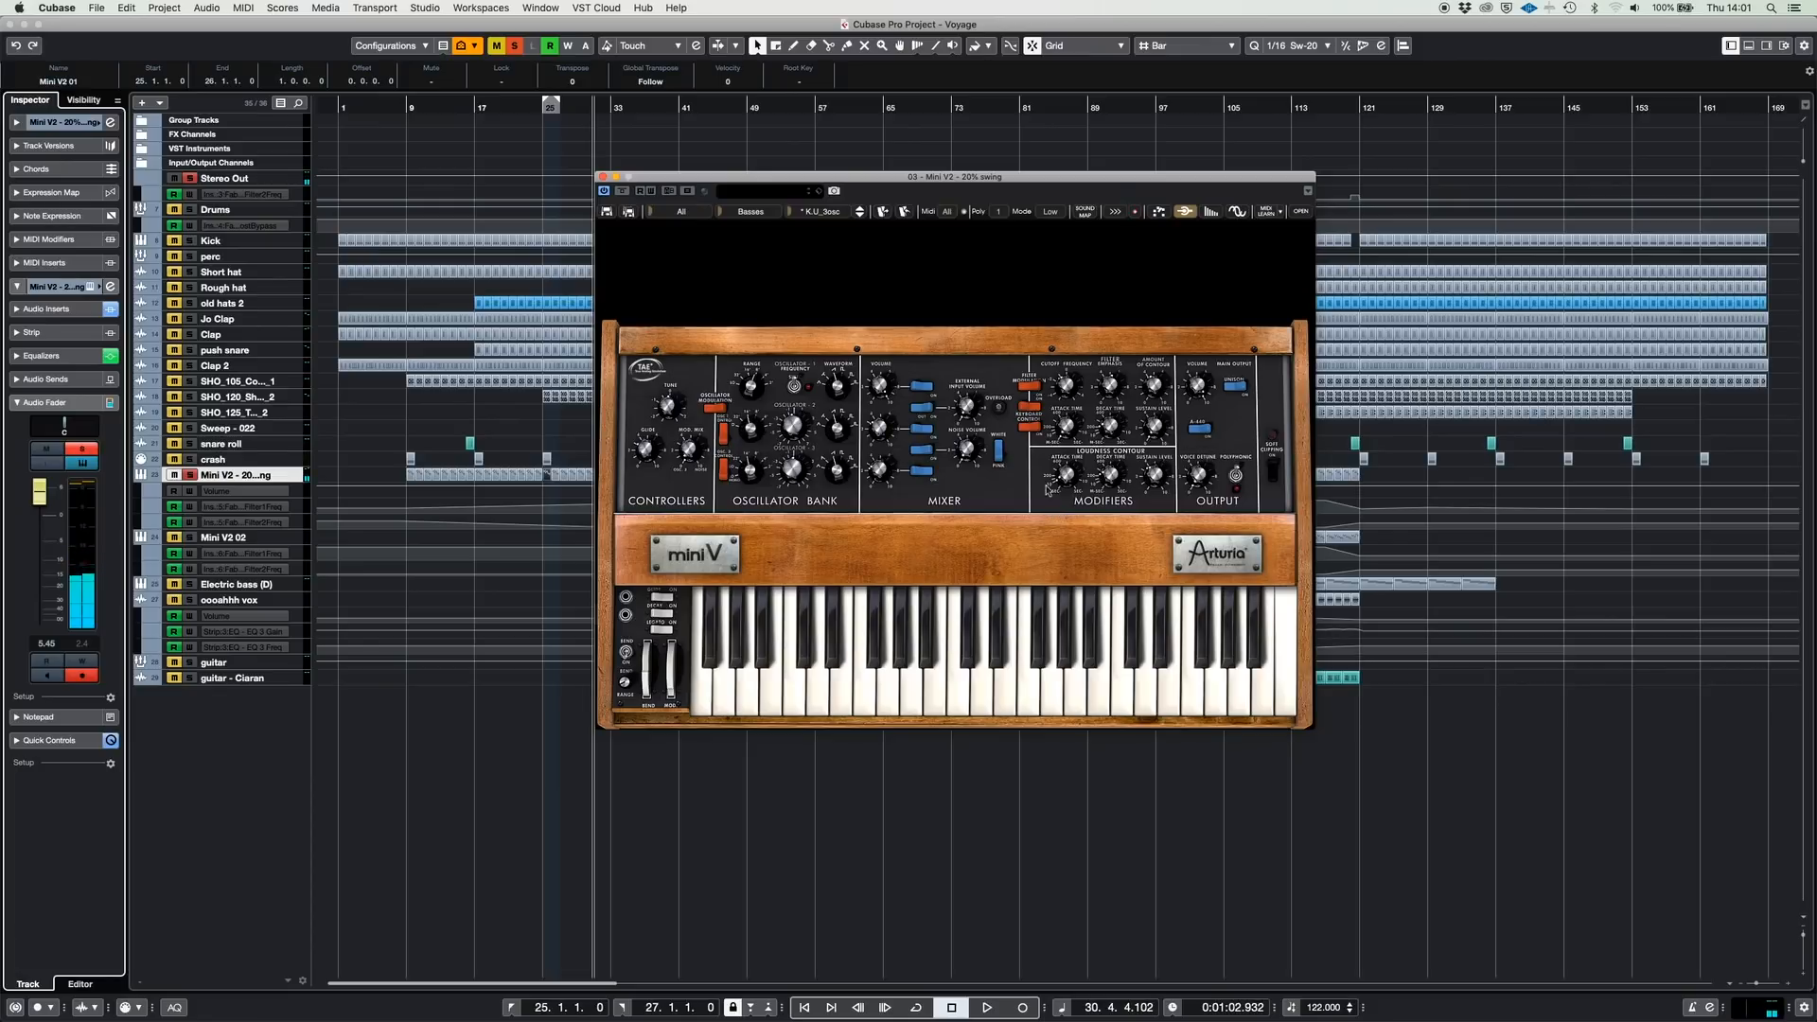
{"action": "left_click_drag", "start_coordinate": [853, 171], "coordinate": [1251, 415]}
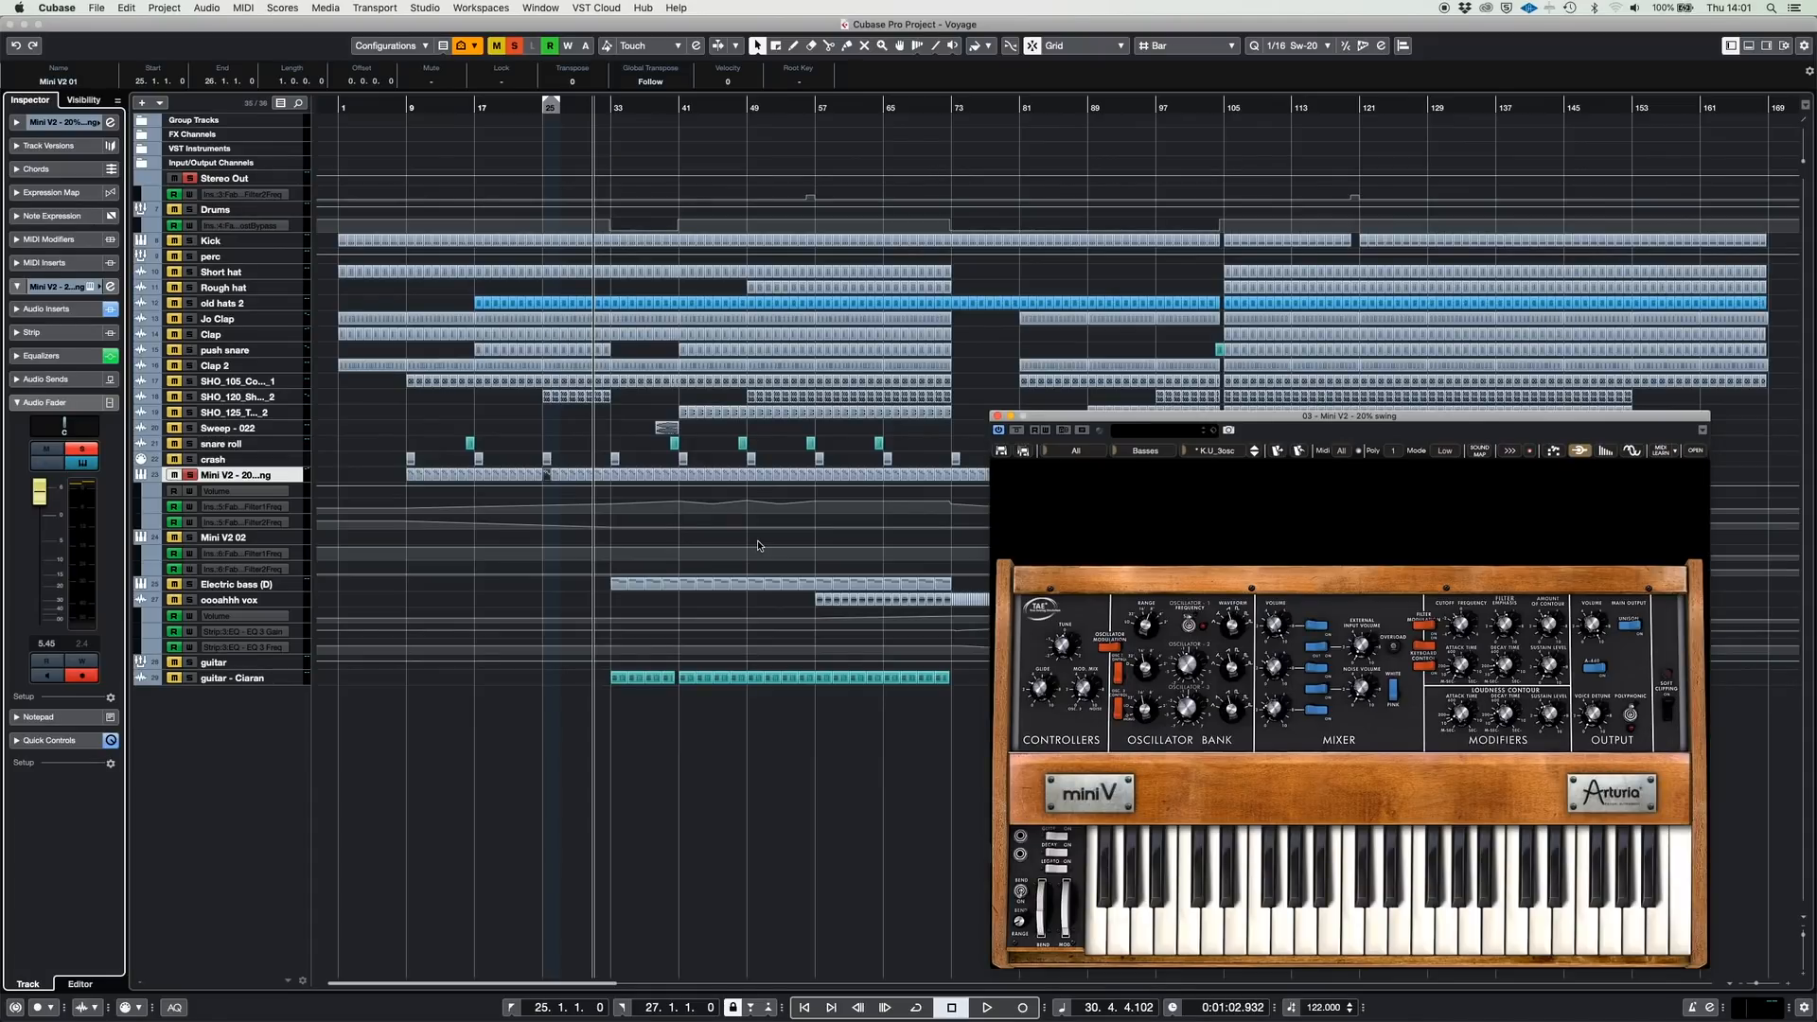
{"action": "key", "text": "KP_1"}
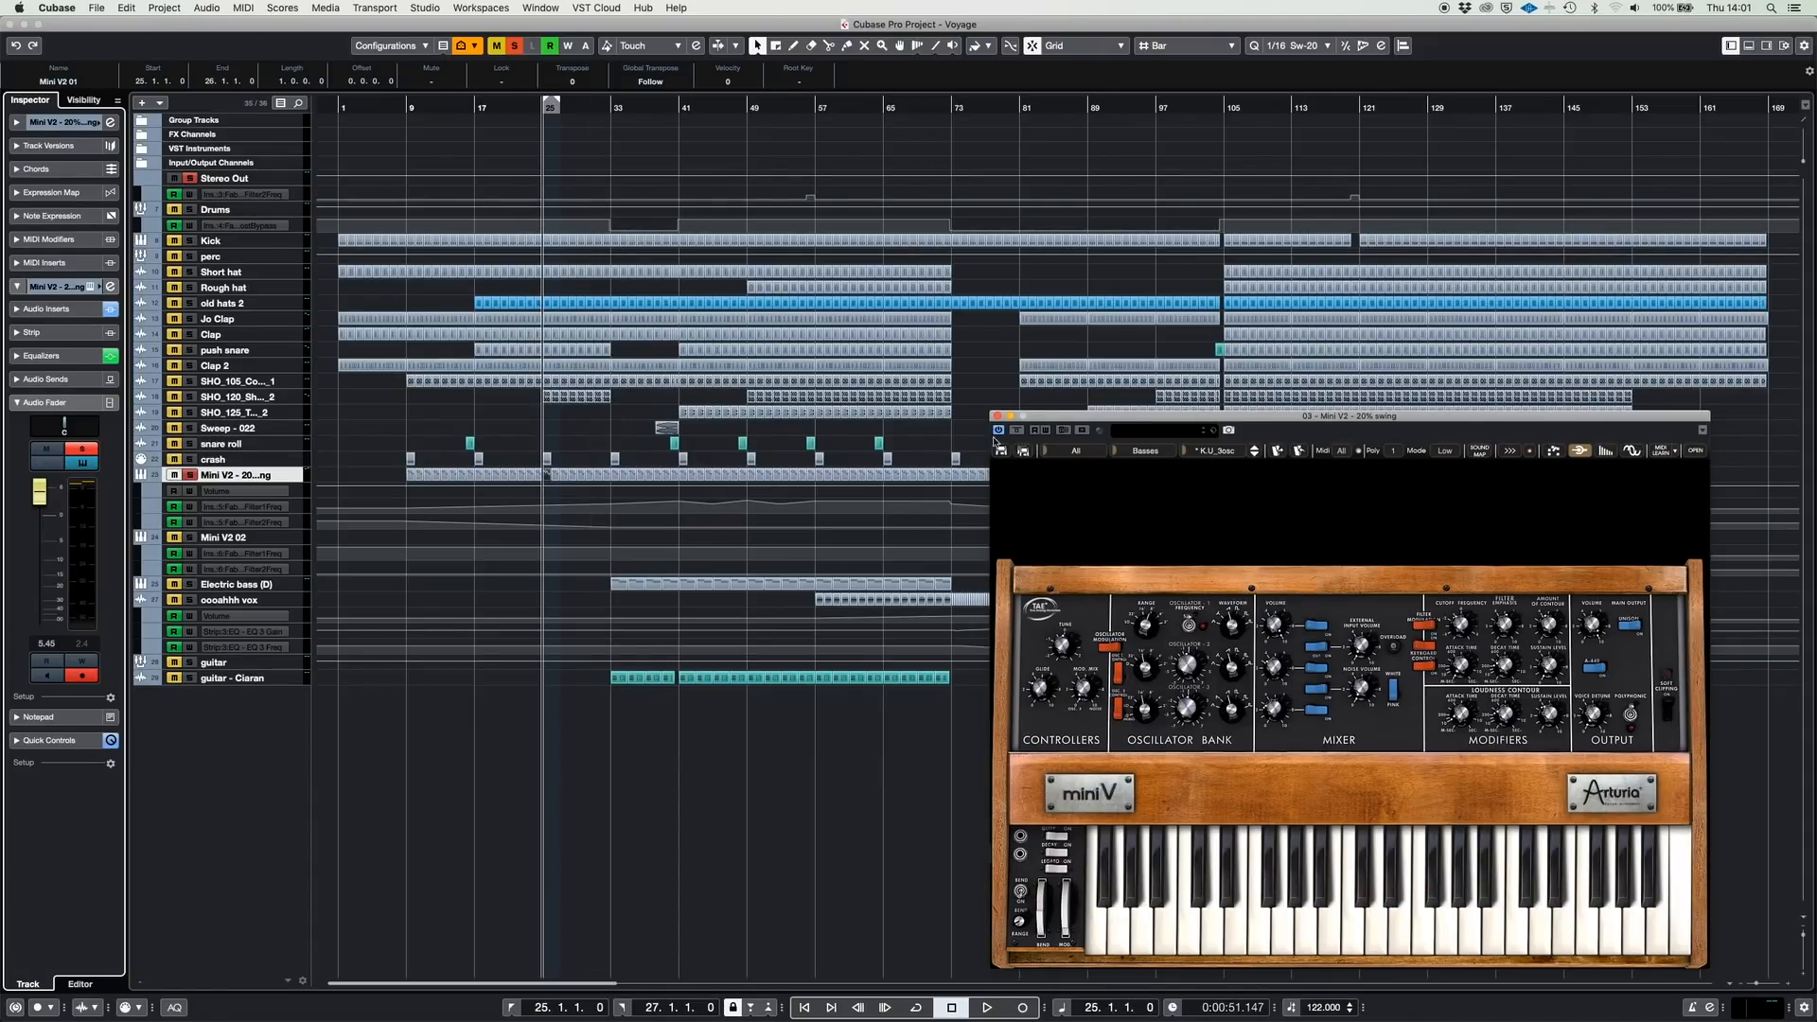
{"action": "left_click", "coordinate": [996, 416]}
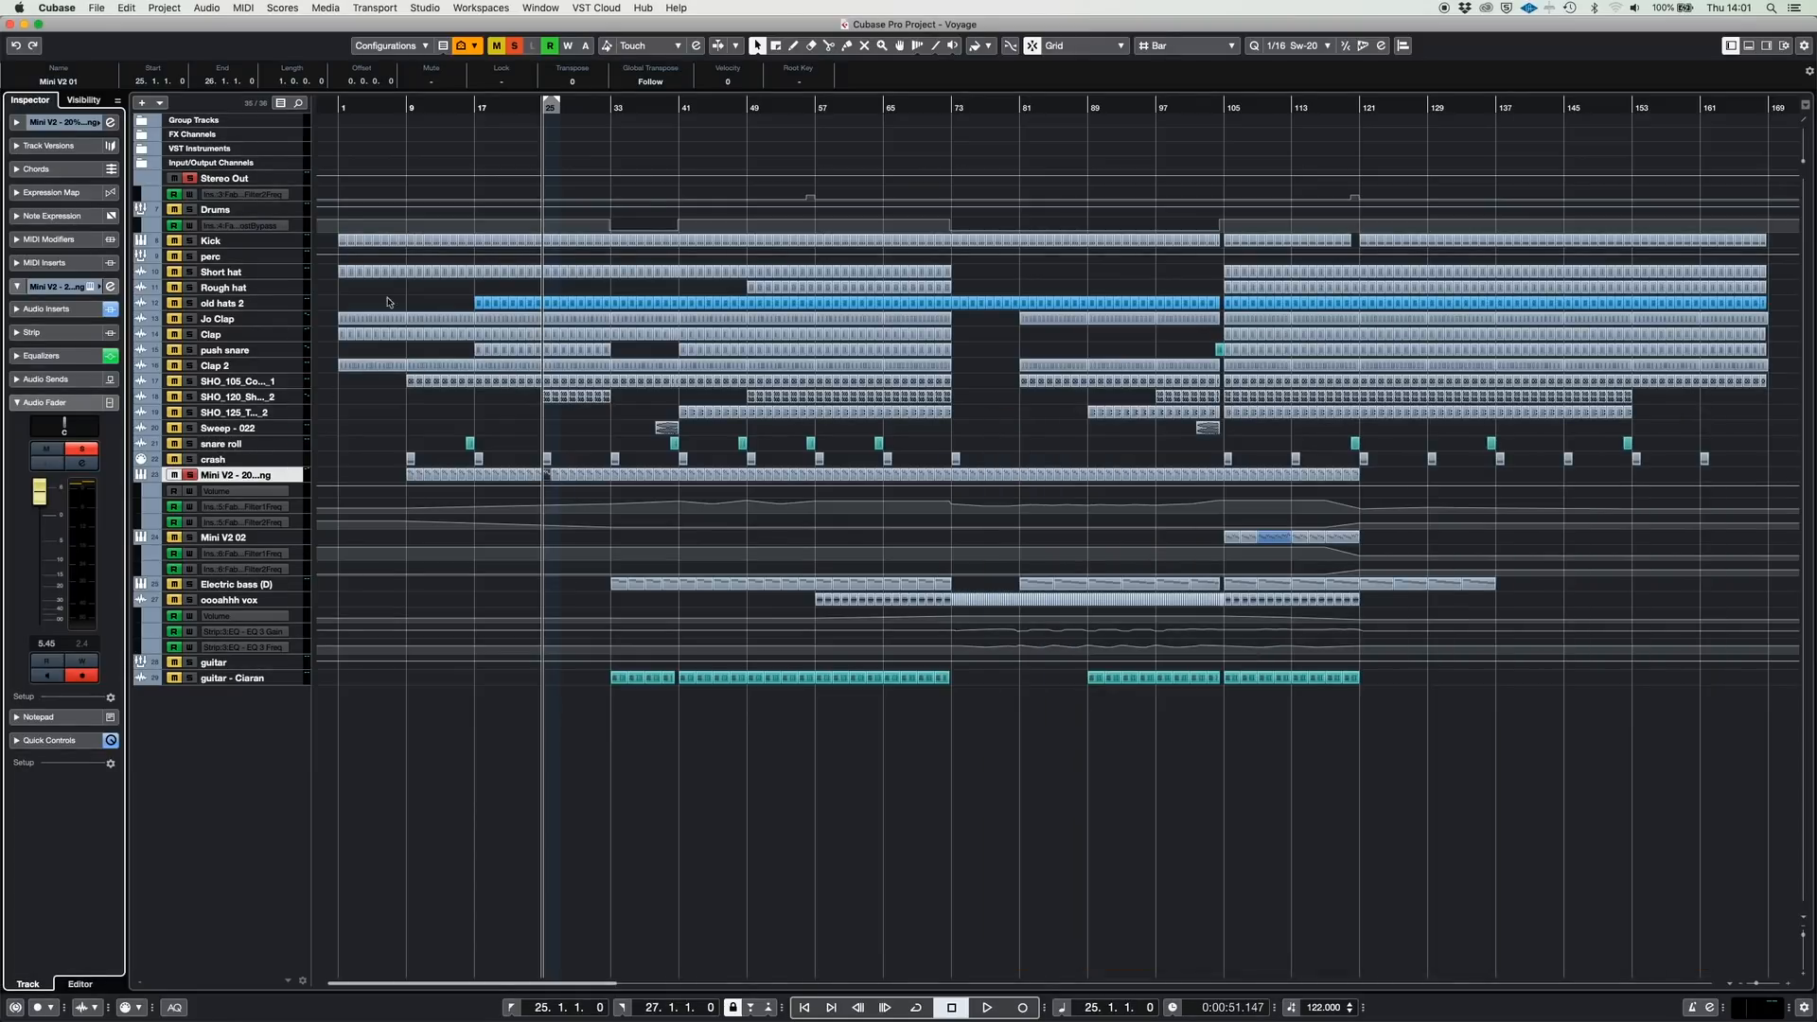
Solo the Kick track and open its Metrum instrument.
{"action": "left_click", "coordinate": [189, 242]}
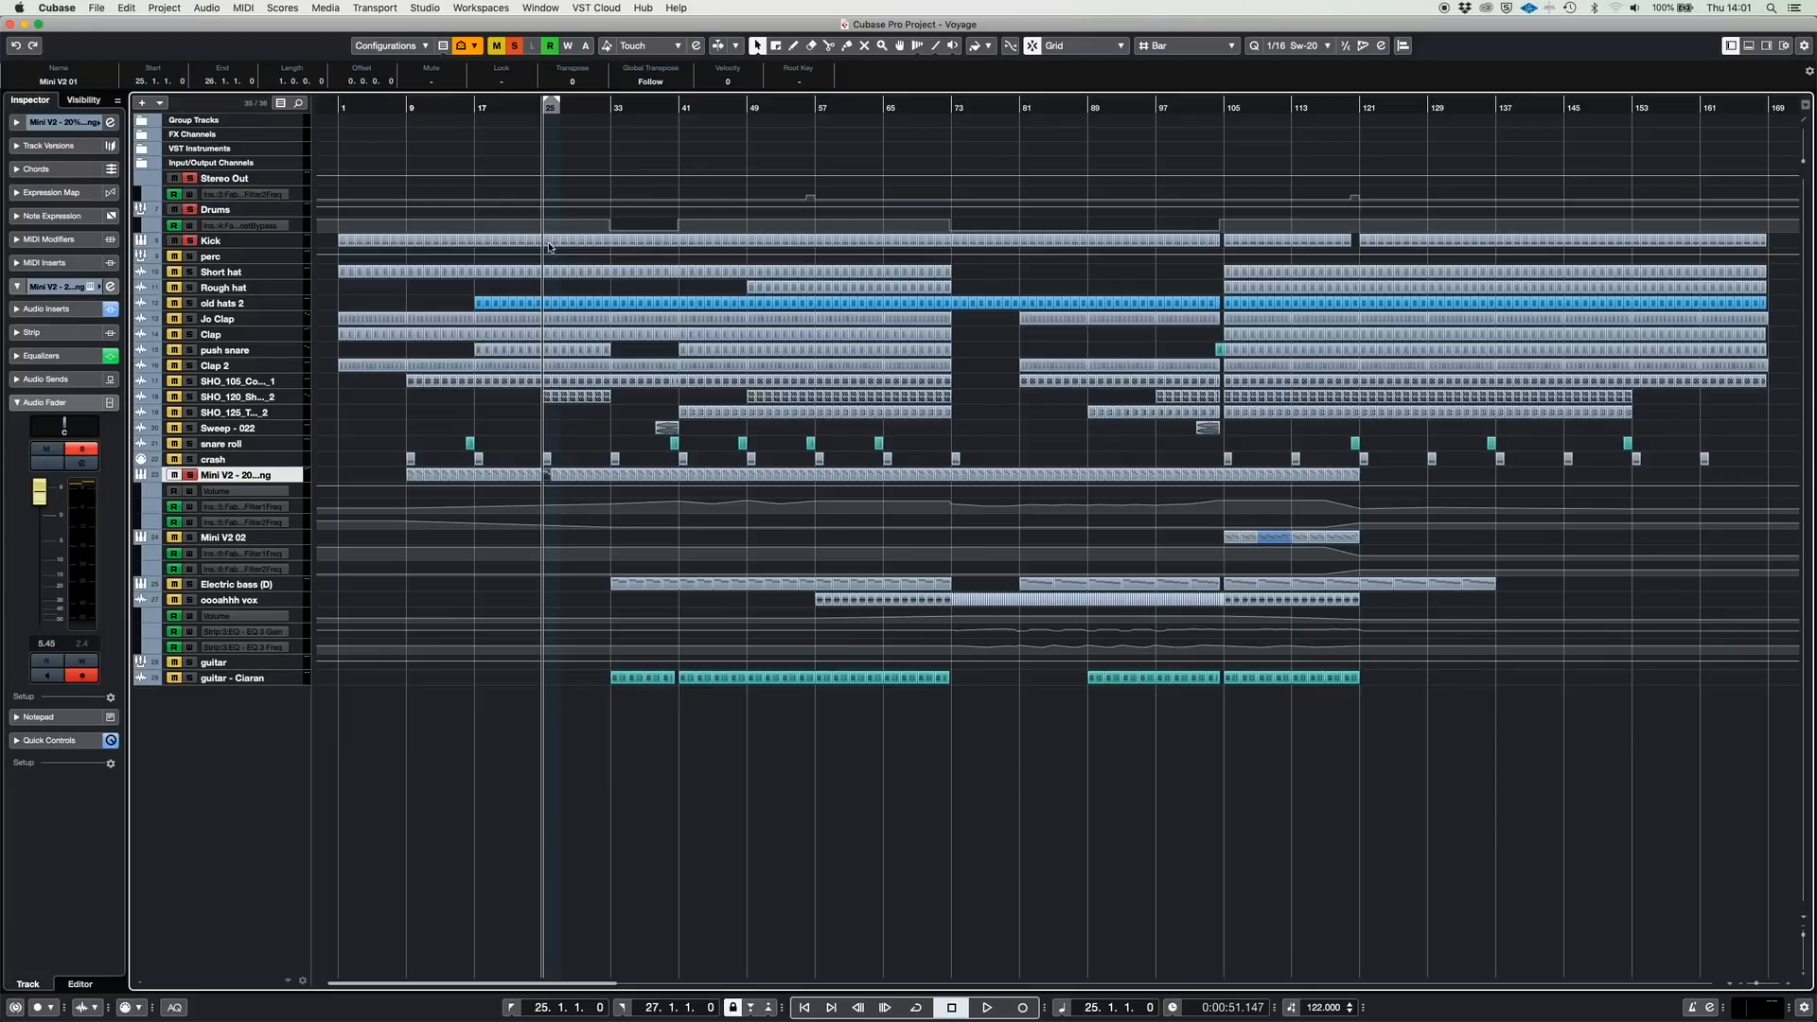
{"action": "left_click", "coordinate": [212, 244]}
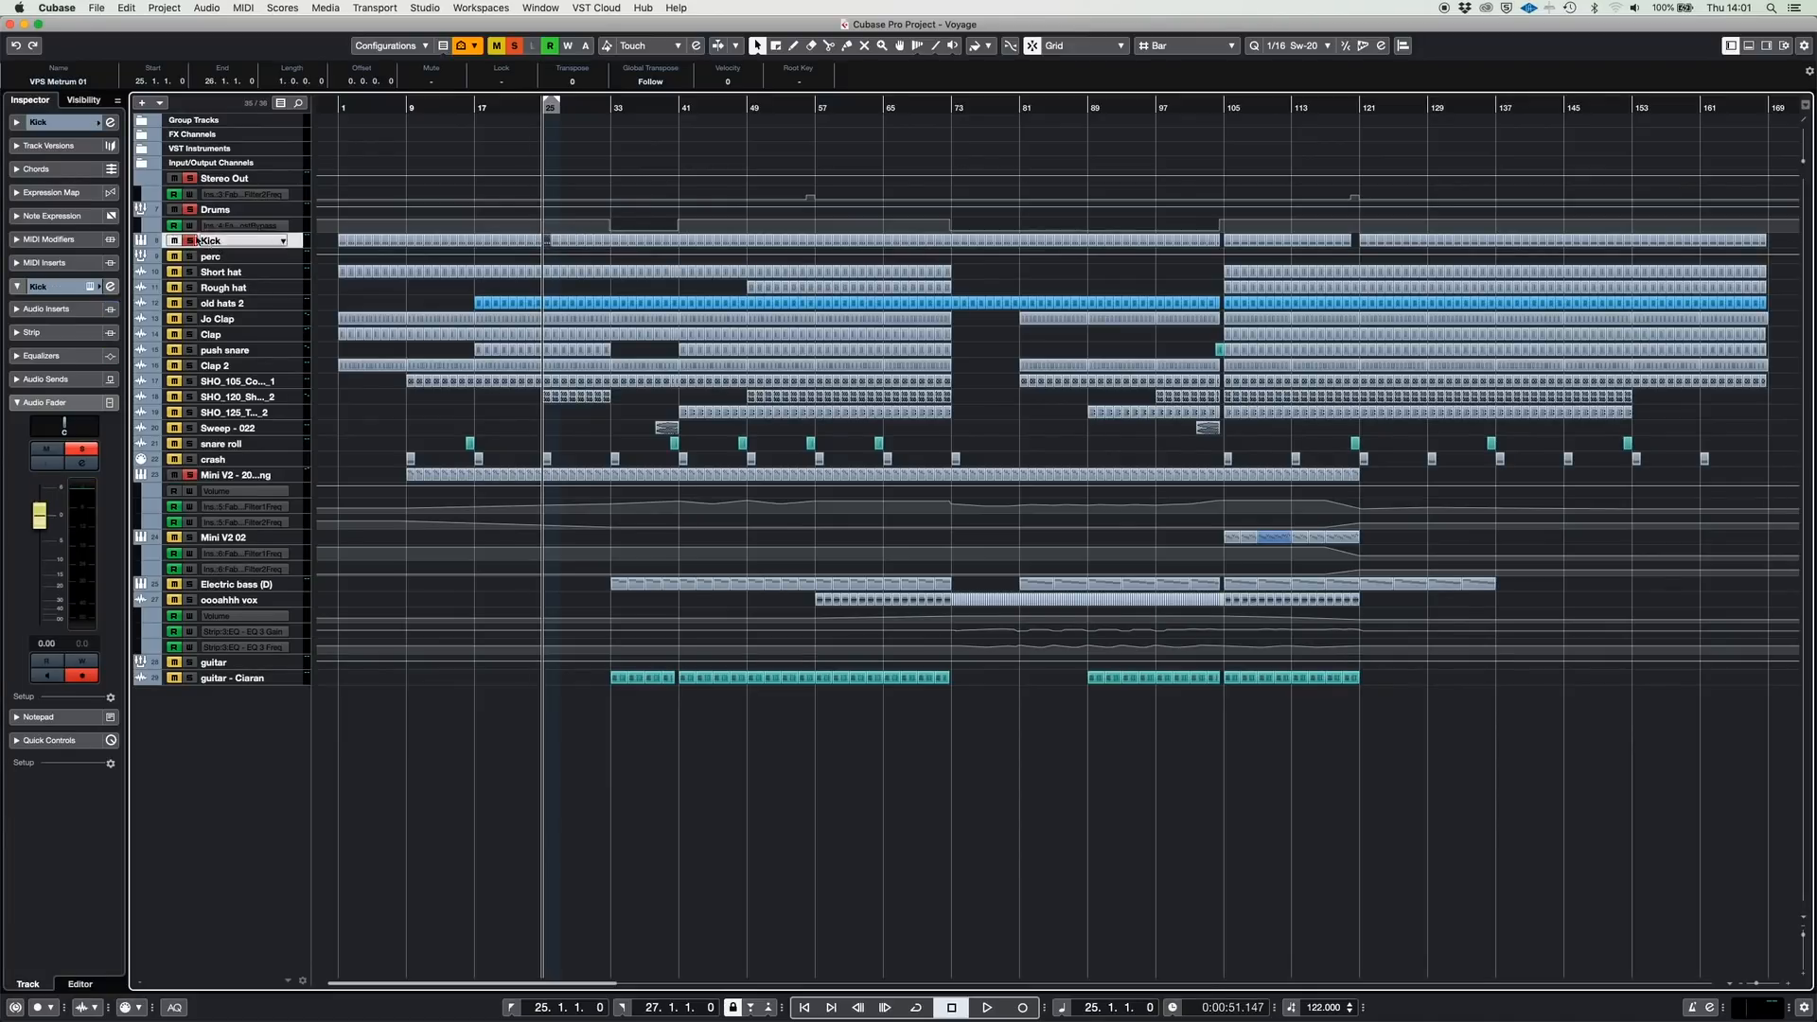
{"action": "left_click", "coordinate": [91, 288]}
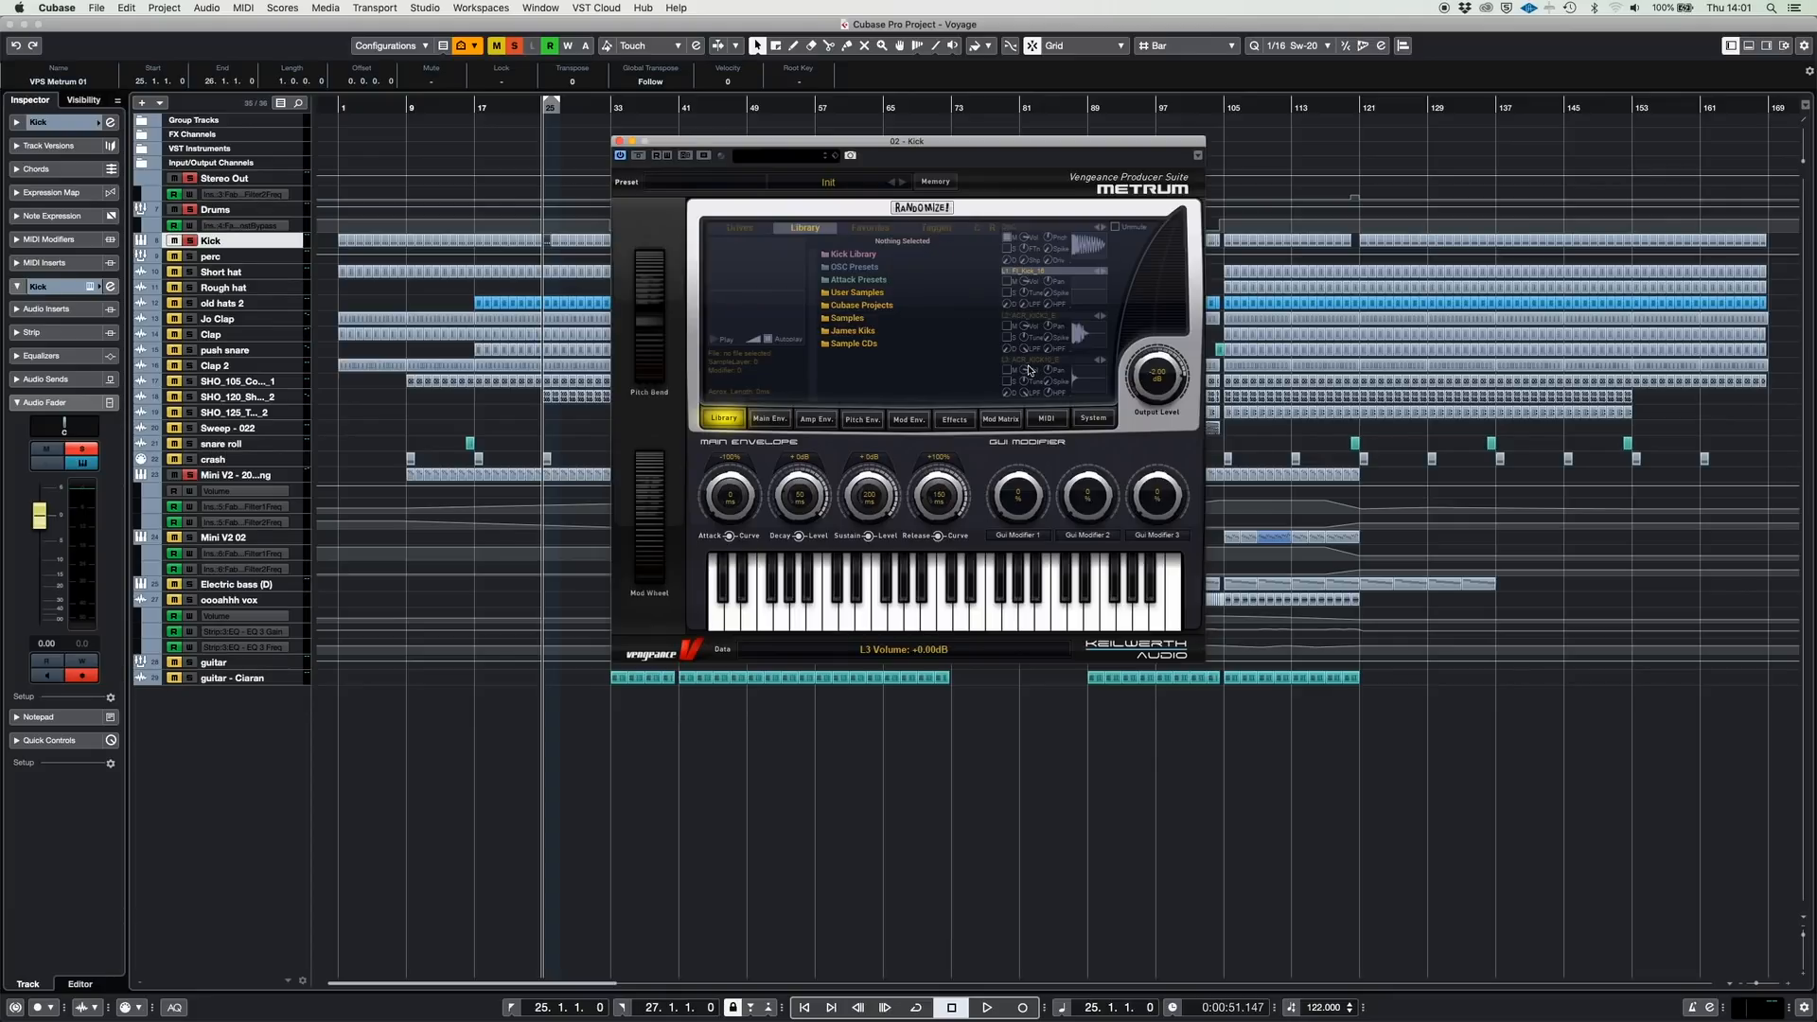
Audition the Kick's sound layers during playback by toggling the mutes of Metrum layers L1, L2 and L3.
{"action": "key", "text": "space"}
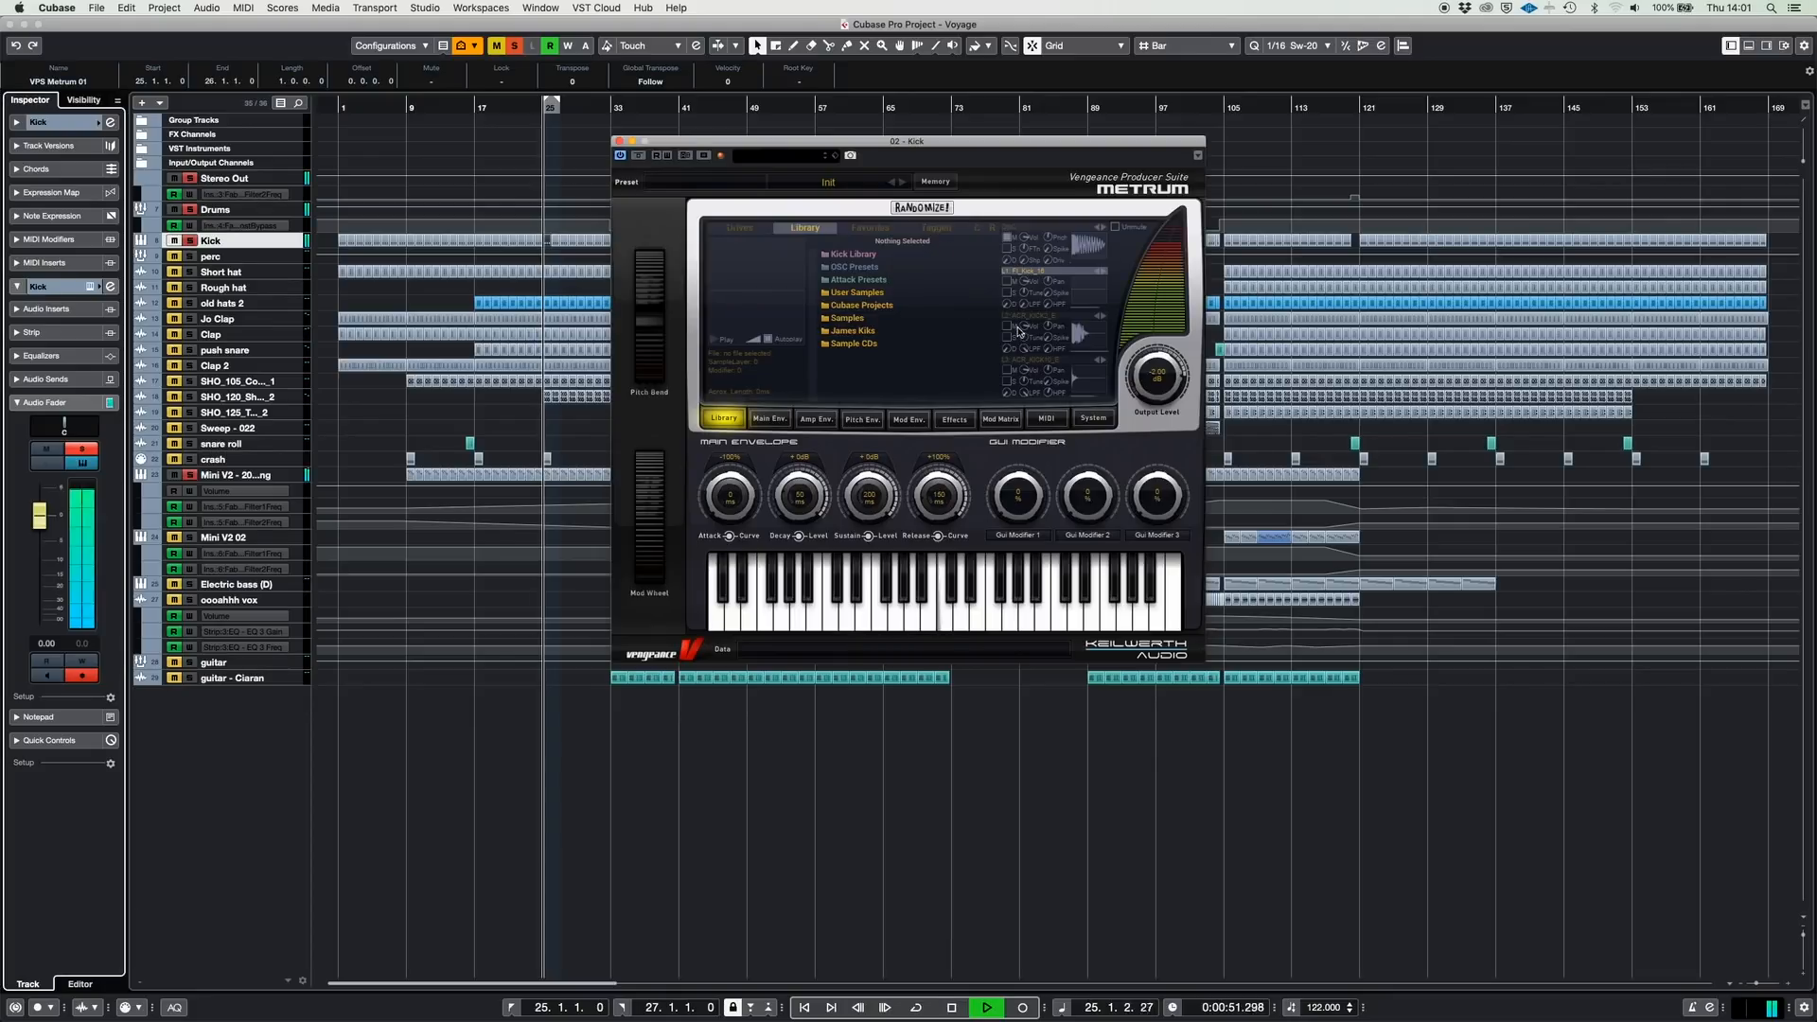
{"action": "left_click", "coordinate": [218, 242]}
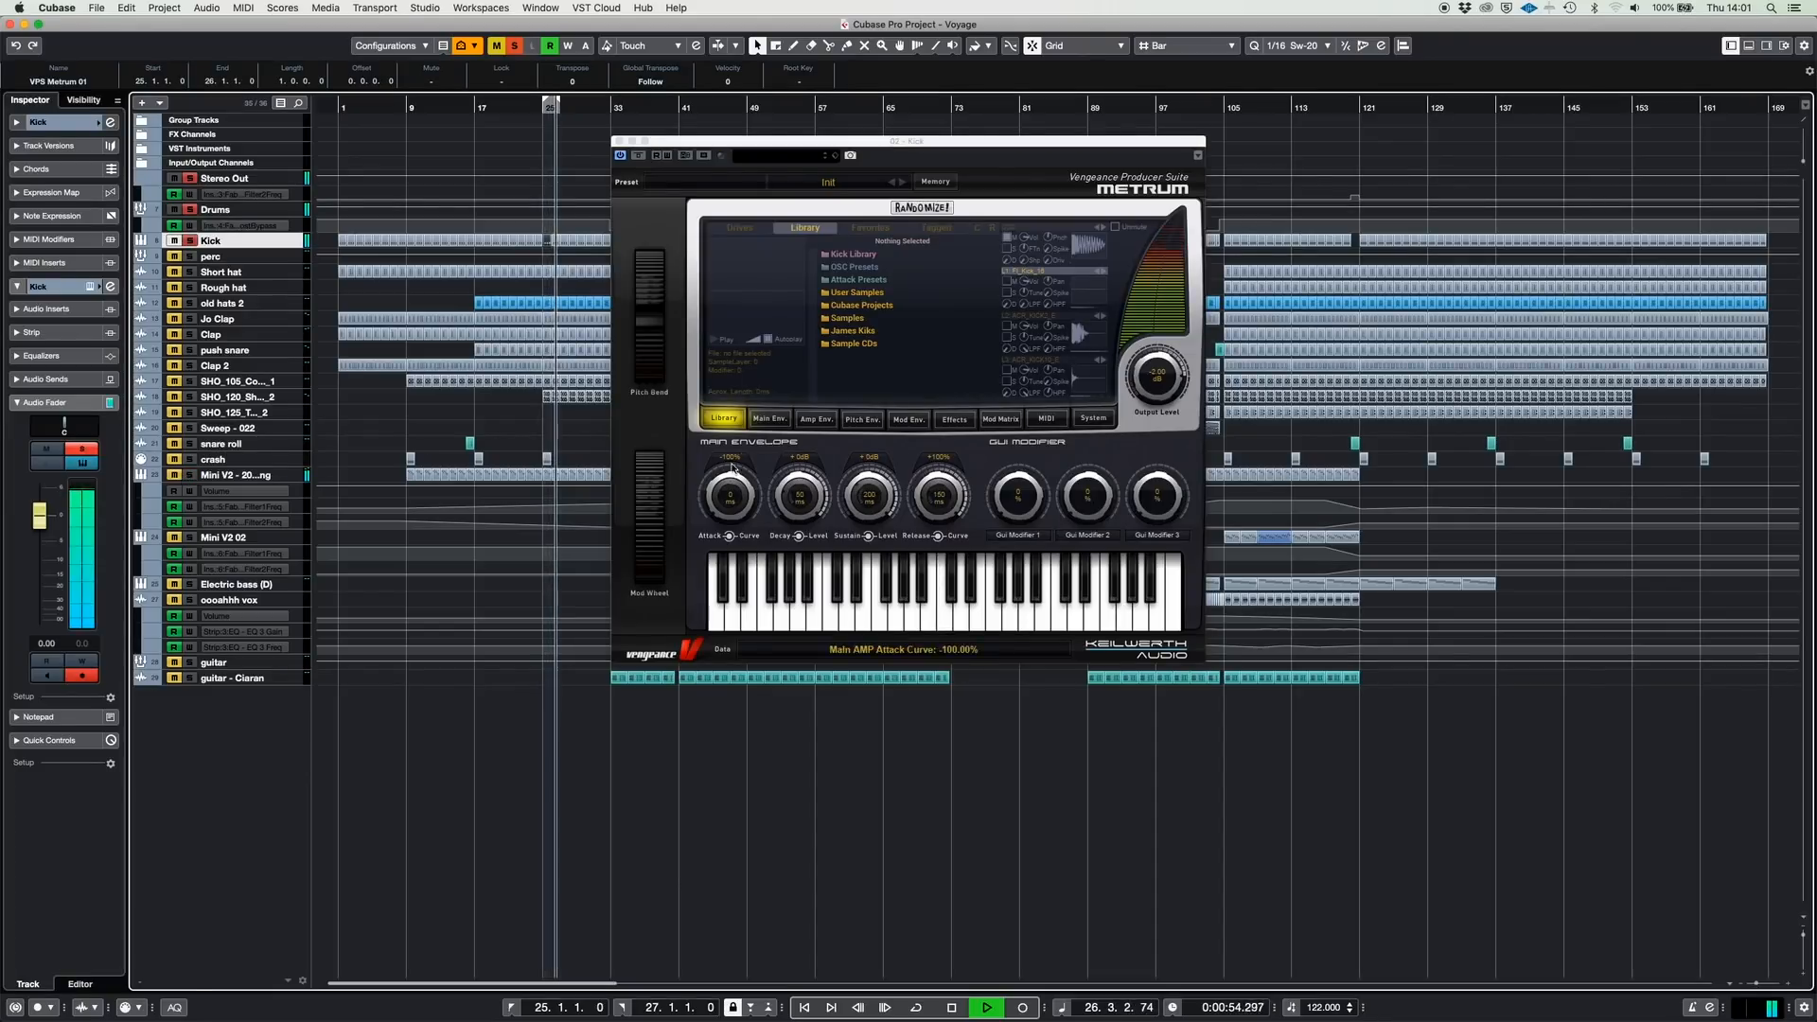
{"action": "left_click", "coordinate": [1007, 283]}
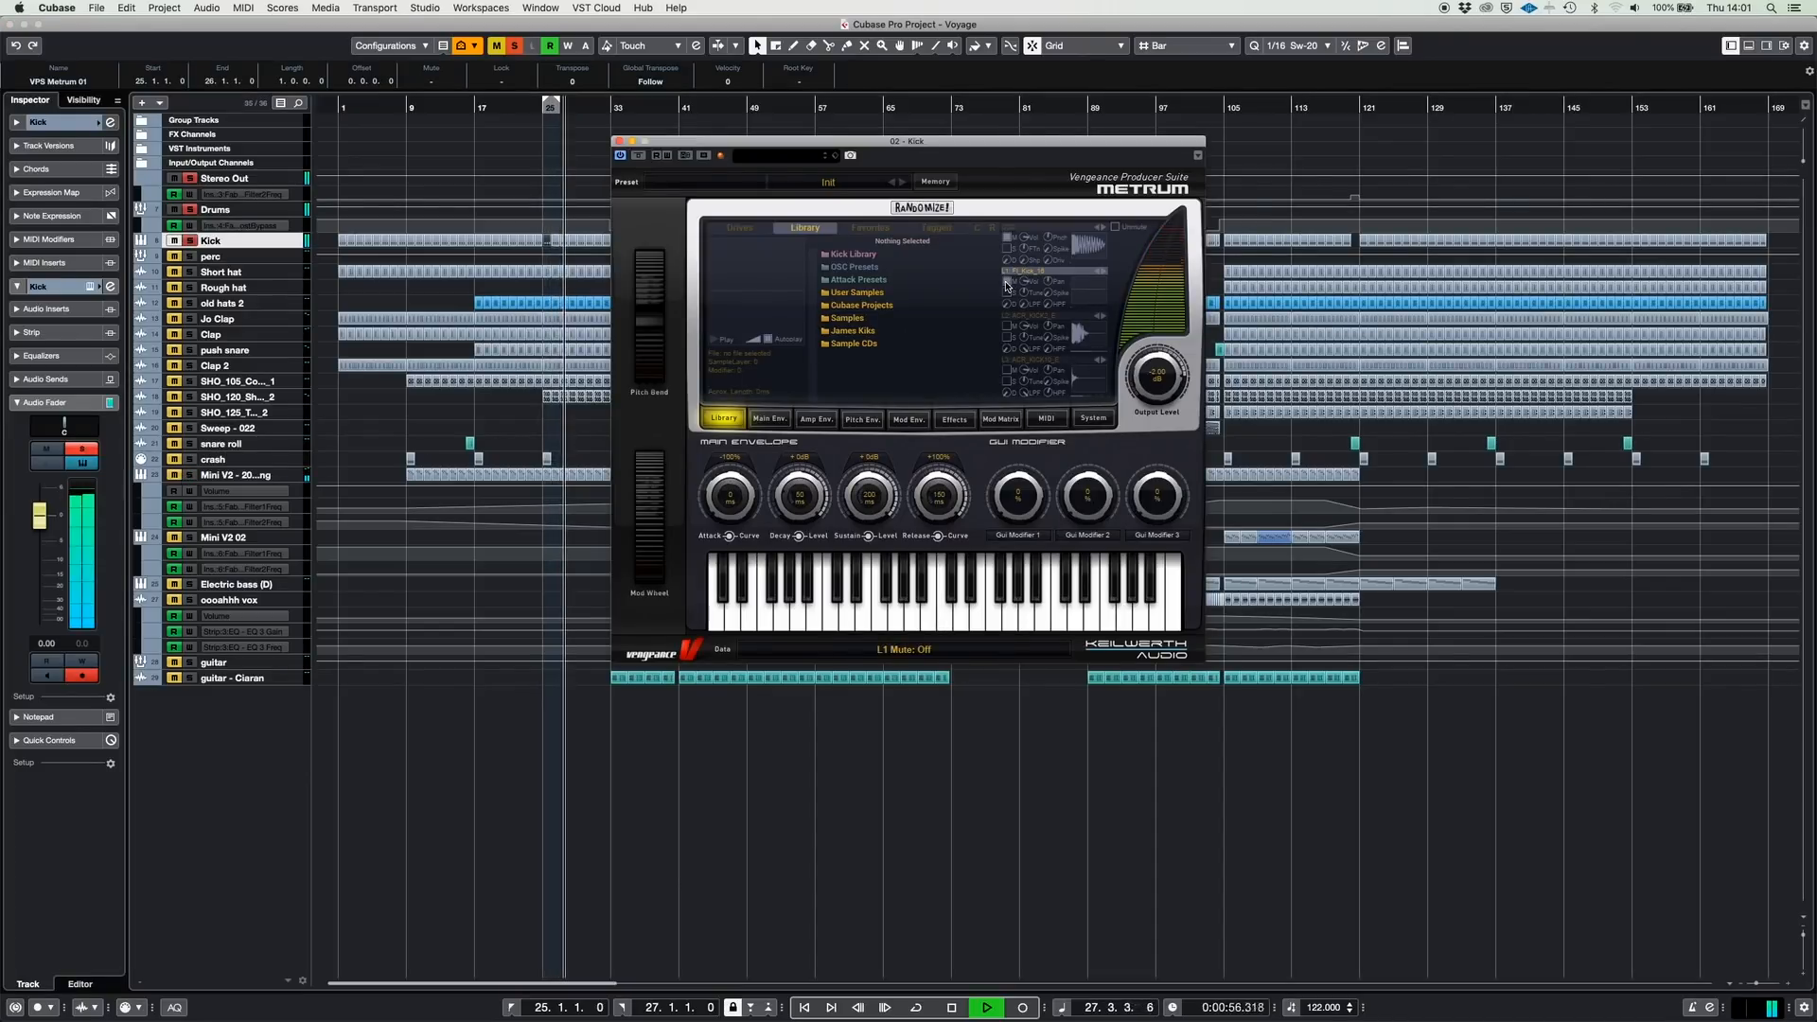
{"action": "left_click", "coordinate": [1007, 328]}
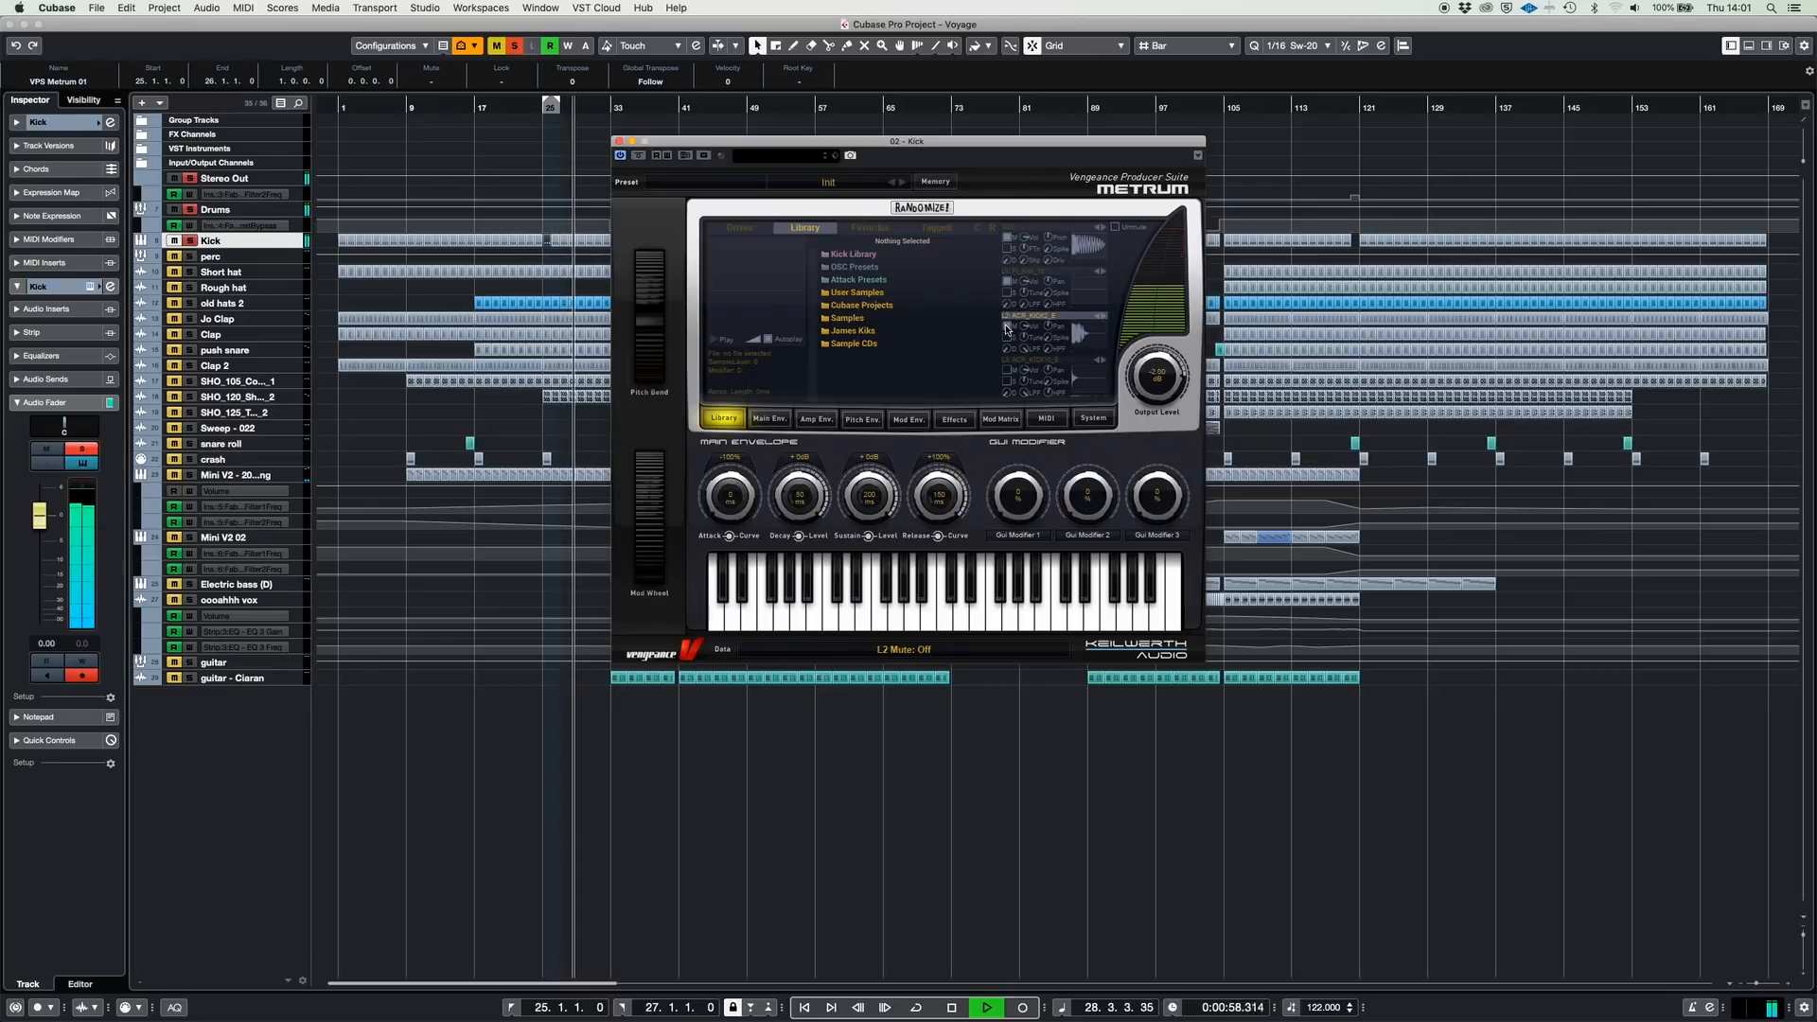
{"action": "left_click", "coordinate": [1007, 371]}
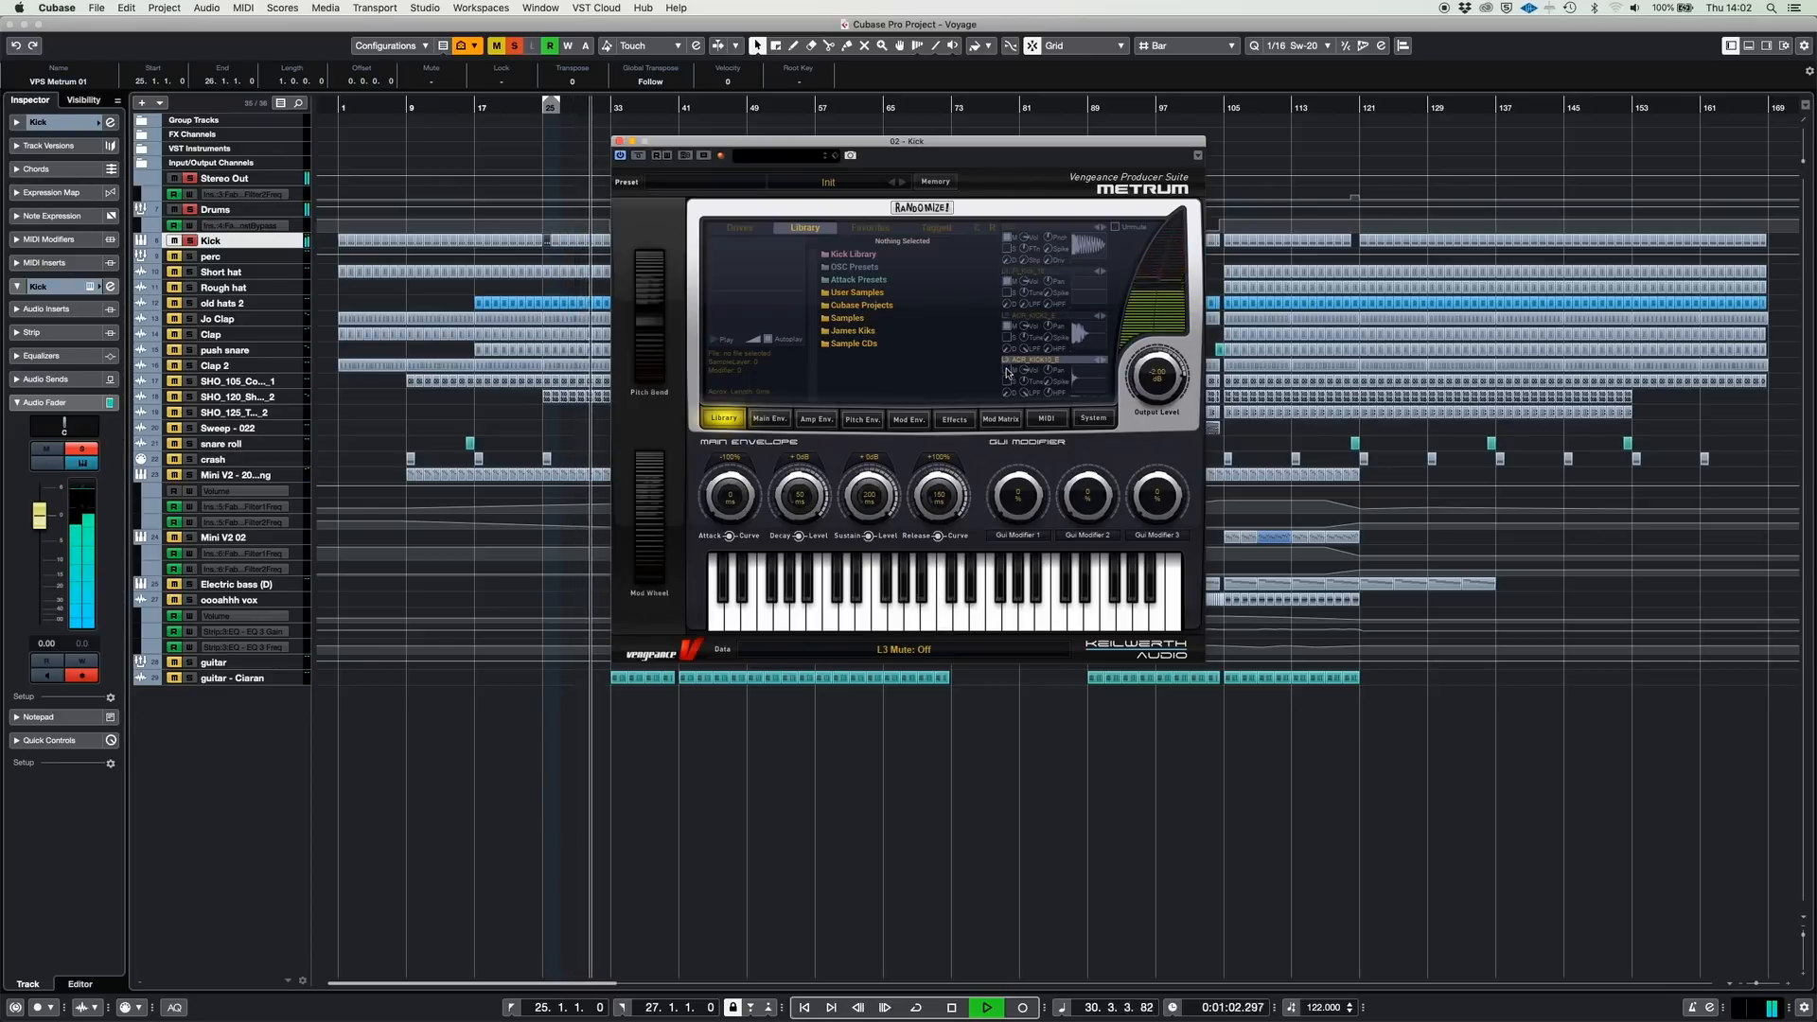
{"action": "left_click", "coordinate": [1007, 331]}
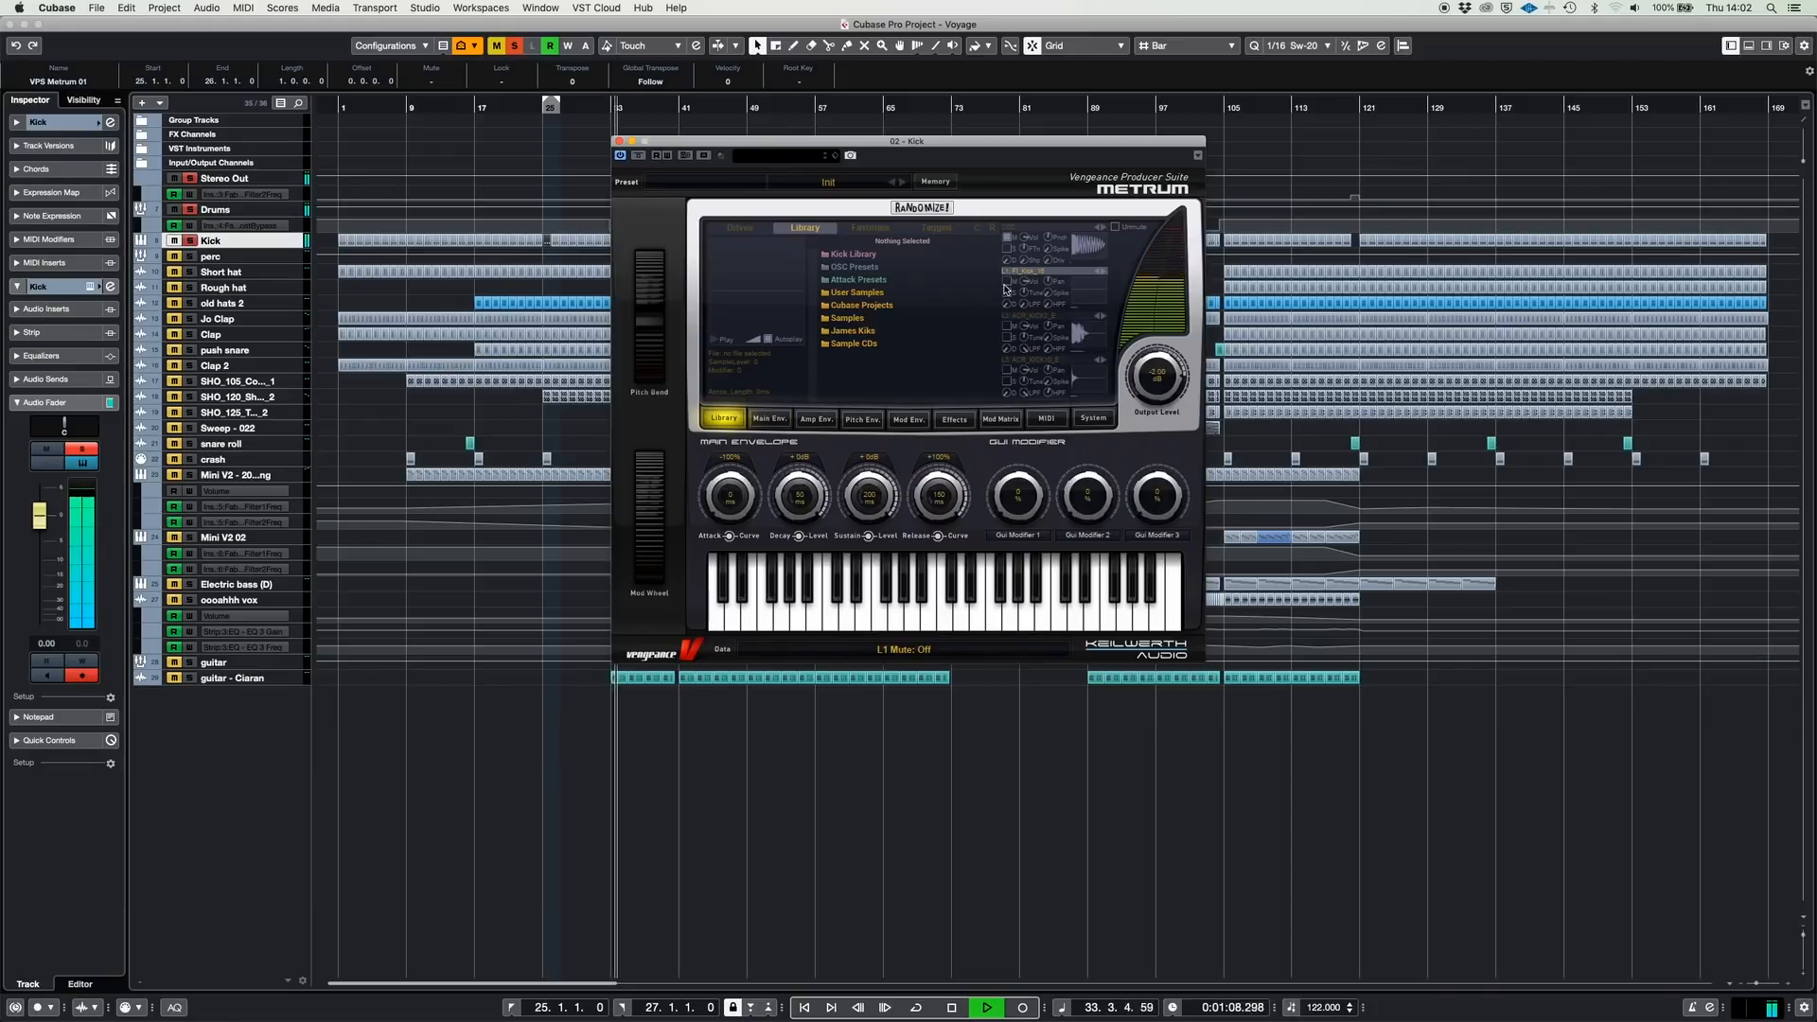
{"action": "key", "text": "space"}
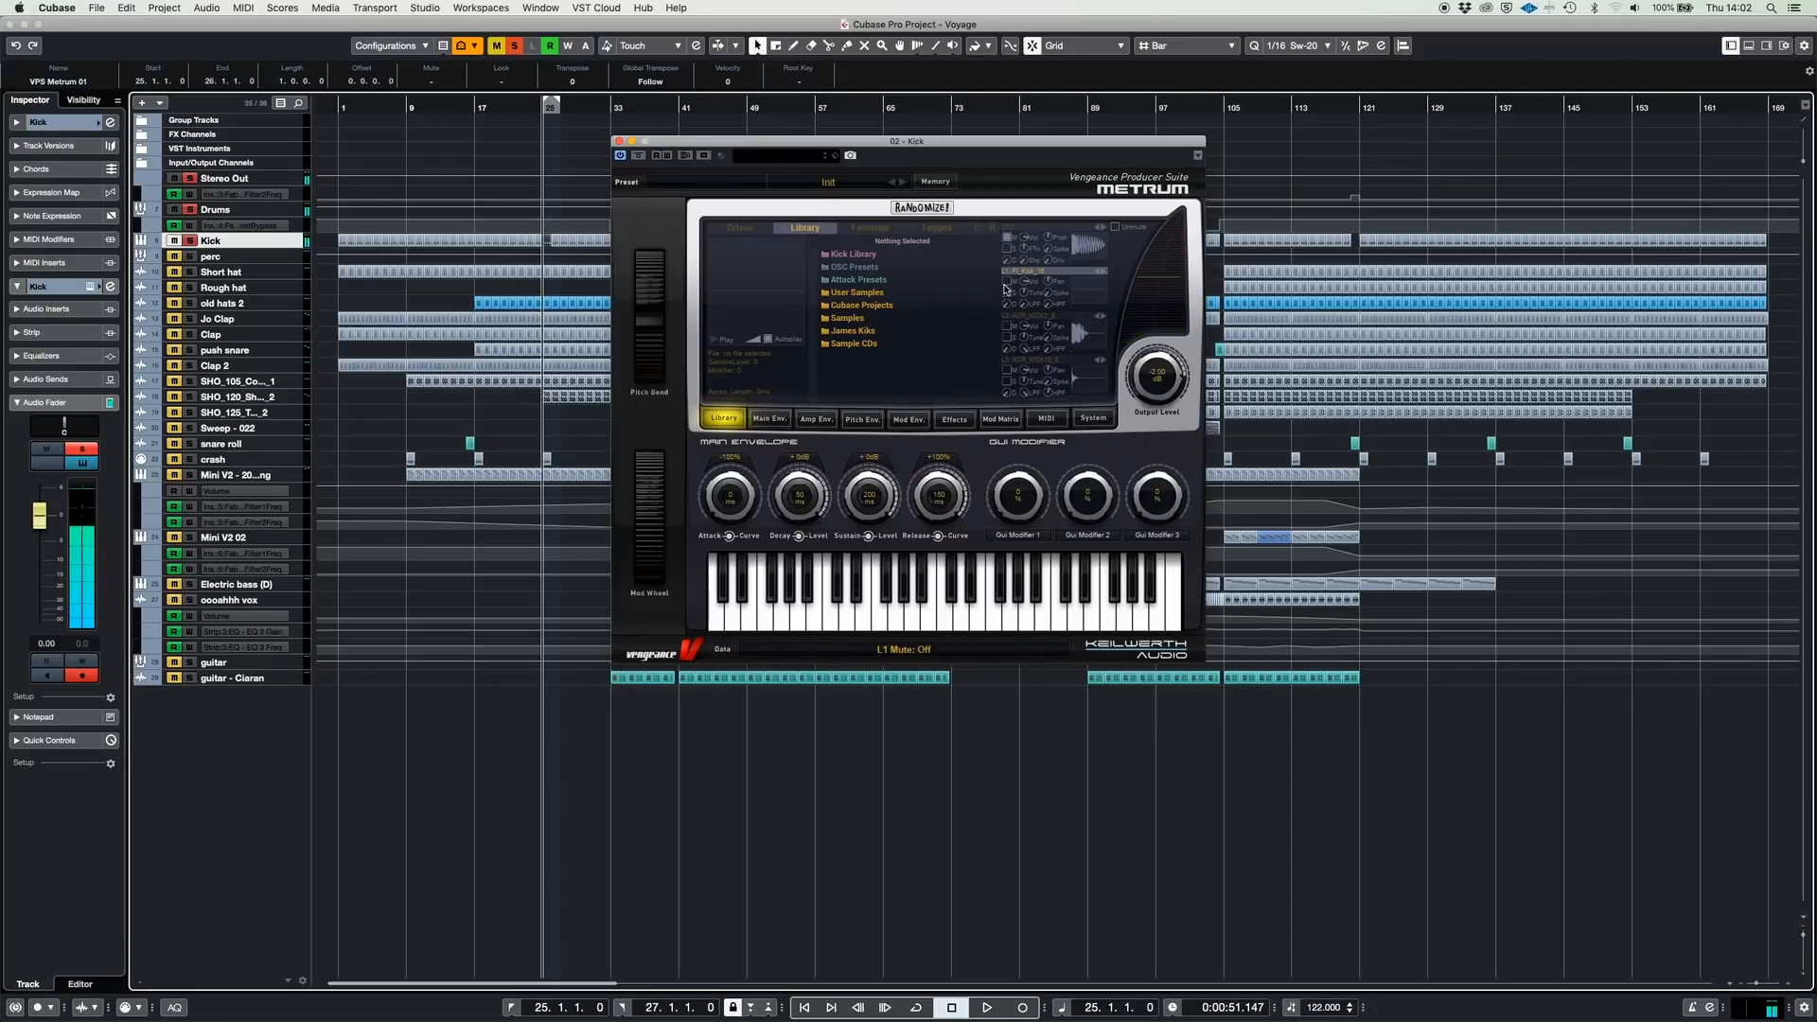
Solo the perc, Short hat and Mini V2 tracks alongside the kick and turn on looped playback of bars 25 to 27.
{"action": "key", "text": "space"}
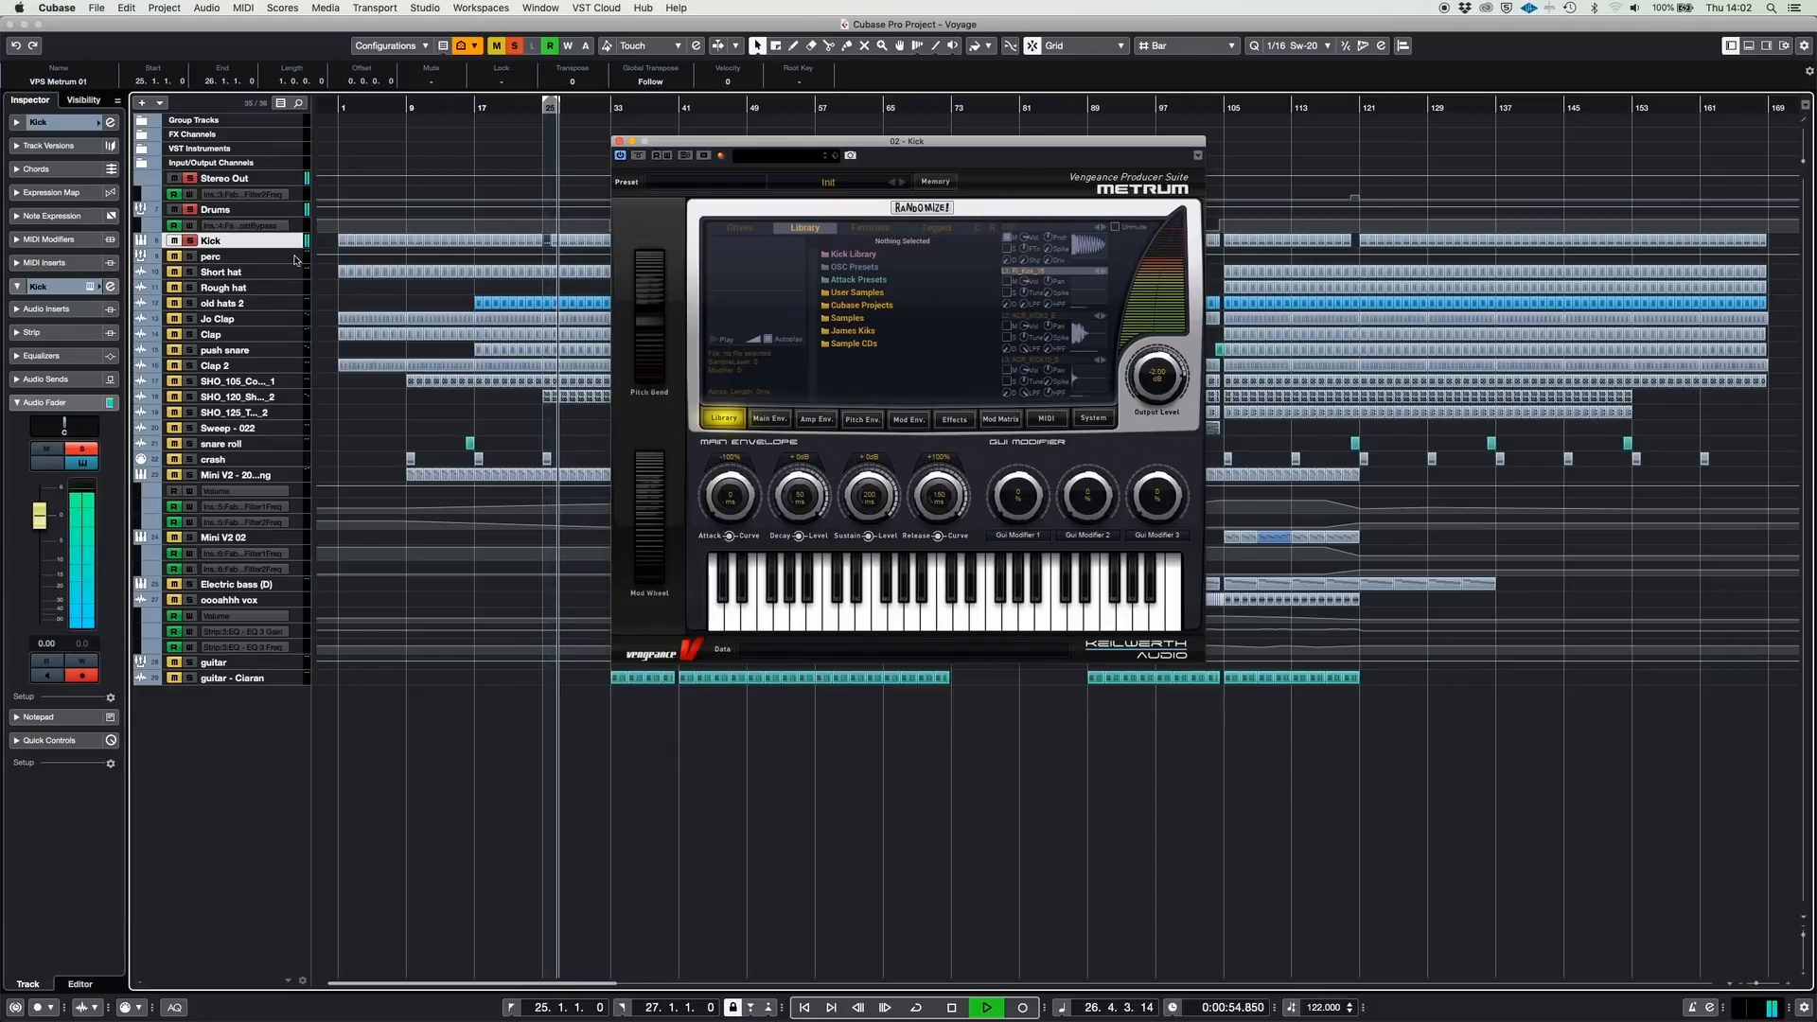
{"action": "left_click_drag", "start_coordinate": [191, 259], "coordinate": [193, 275]}
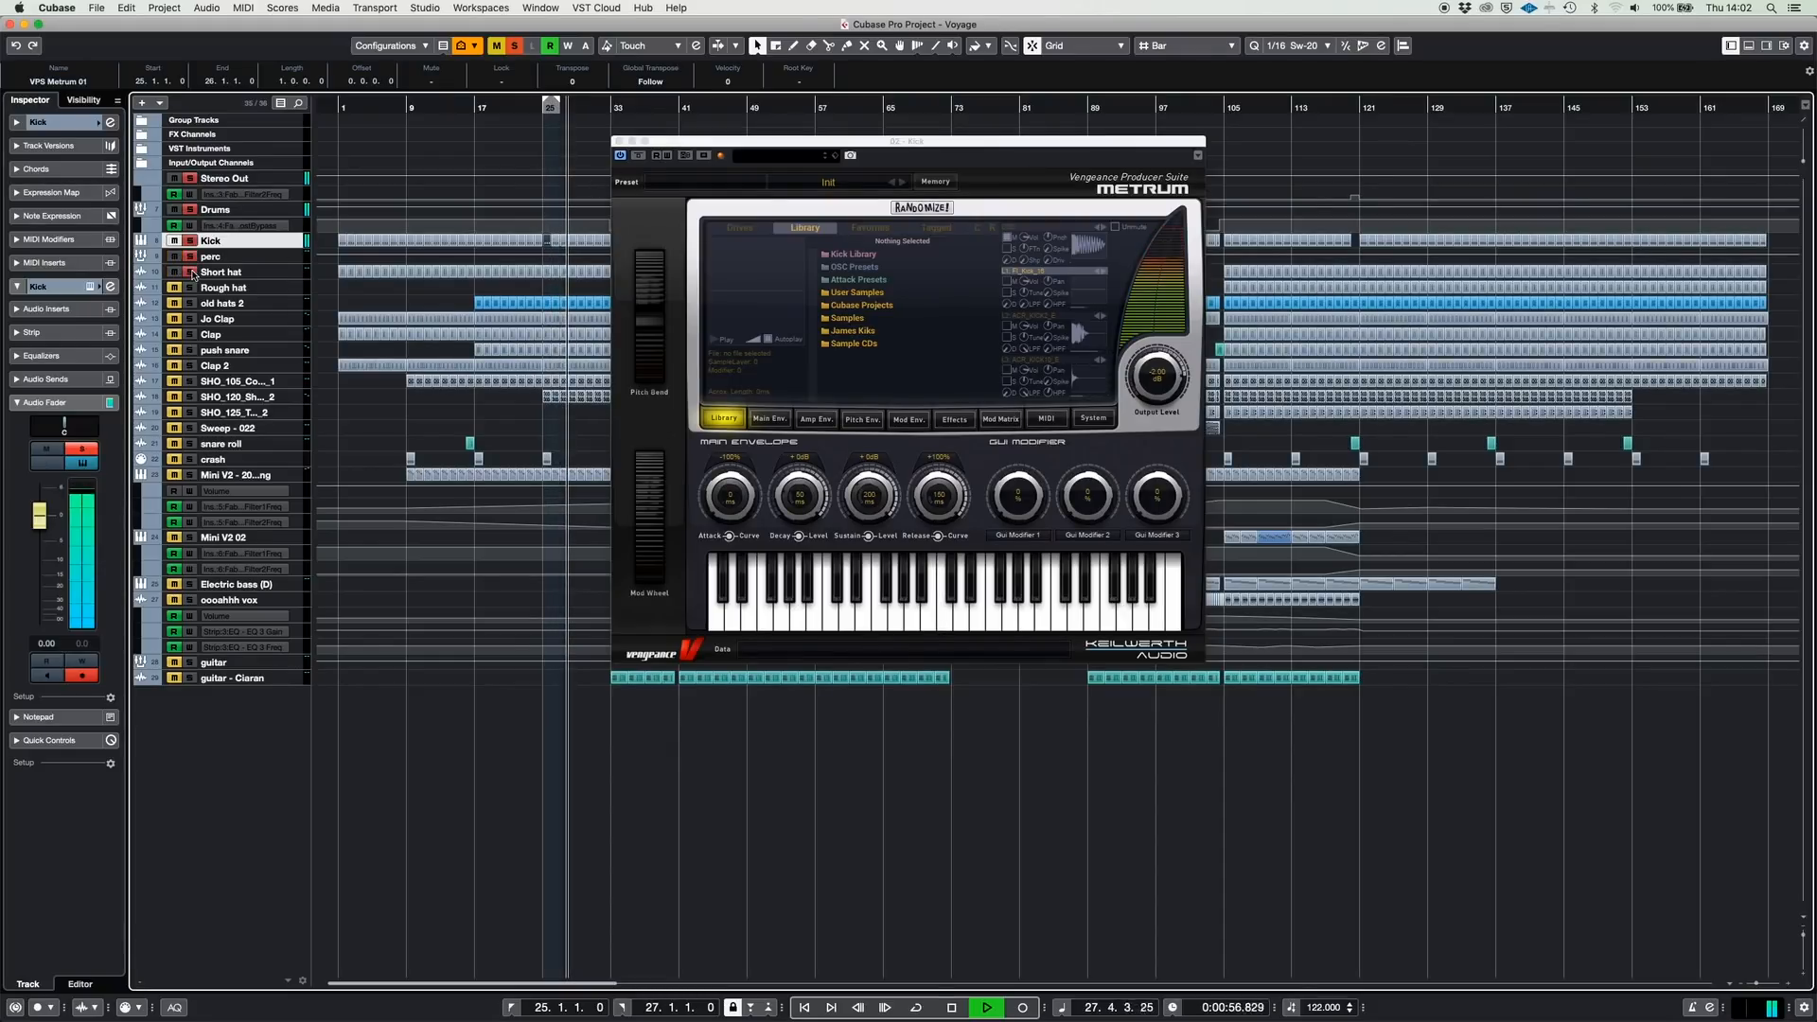
{"action": "left_click", "coordinate": [619, 141]}
{"action": "left_click", "coordinate": [193, 475]}
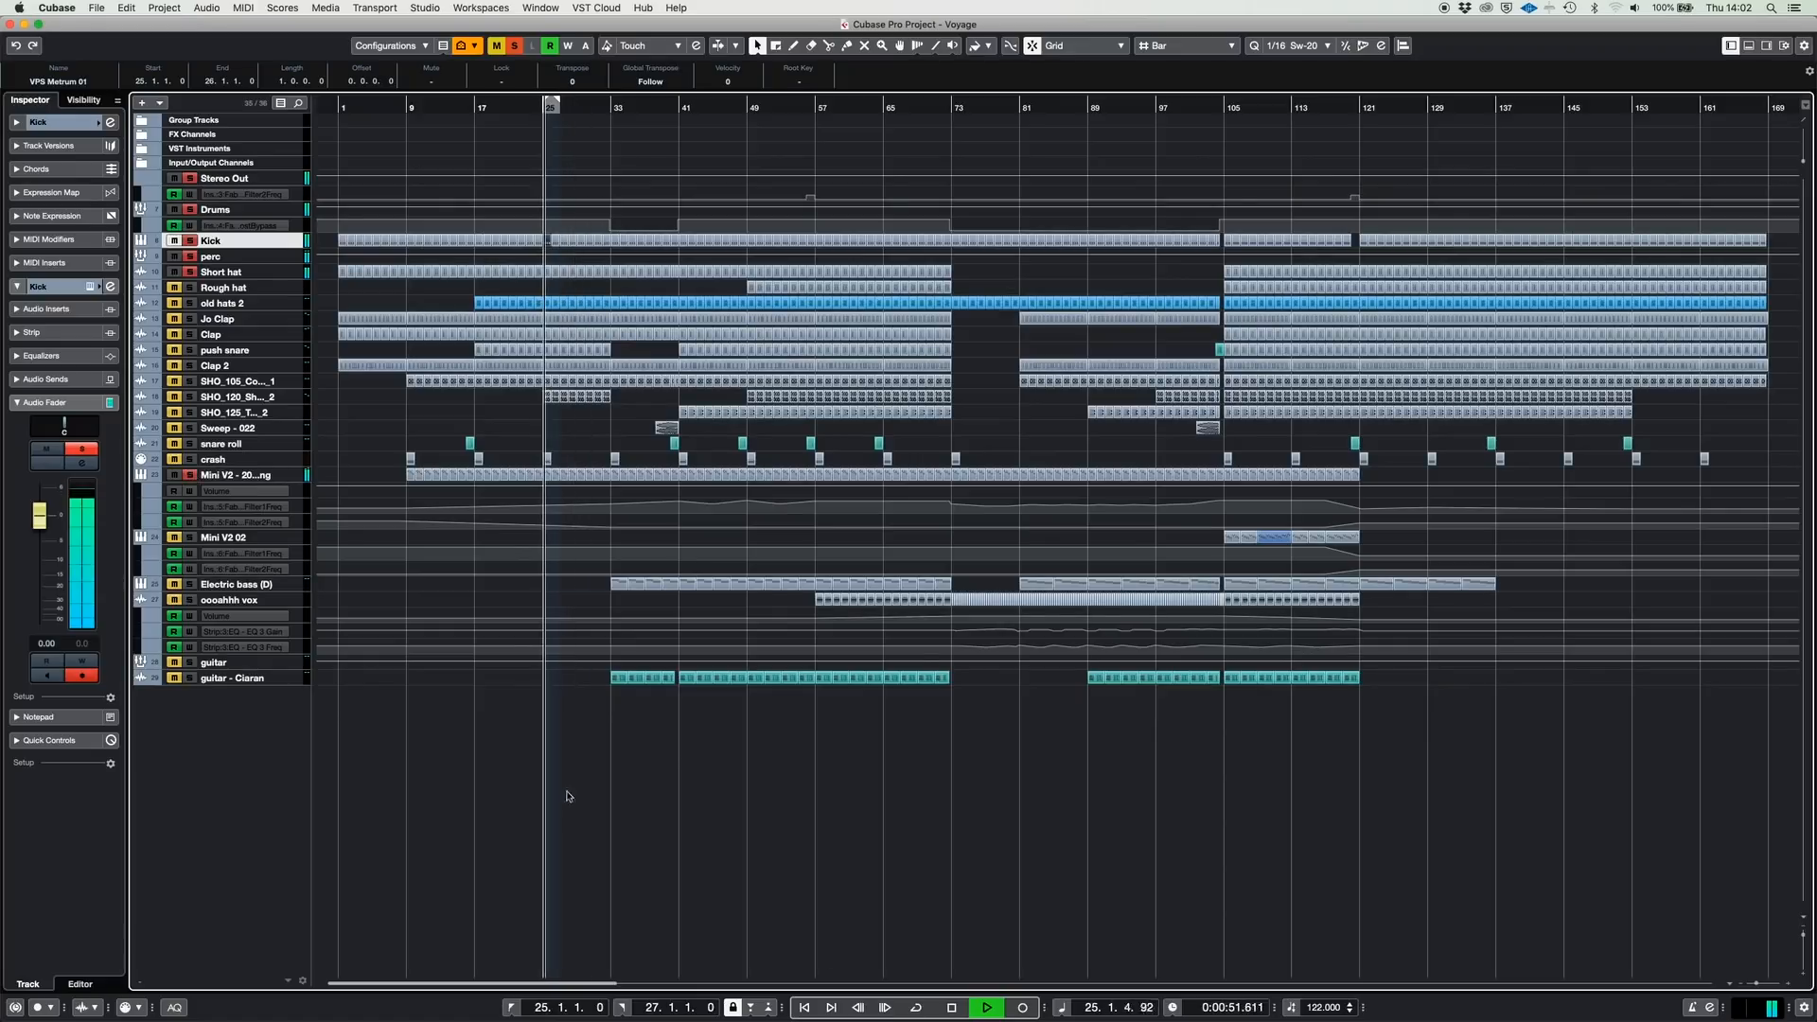
{"action": "left_click", "coordinate": [916, 1007]}
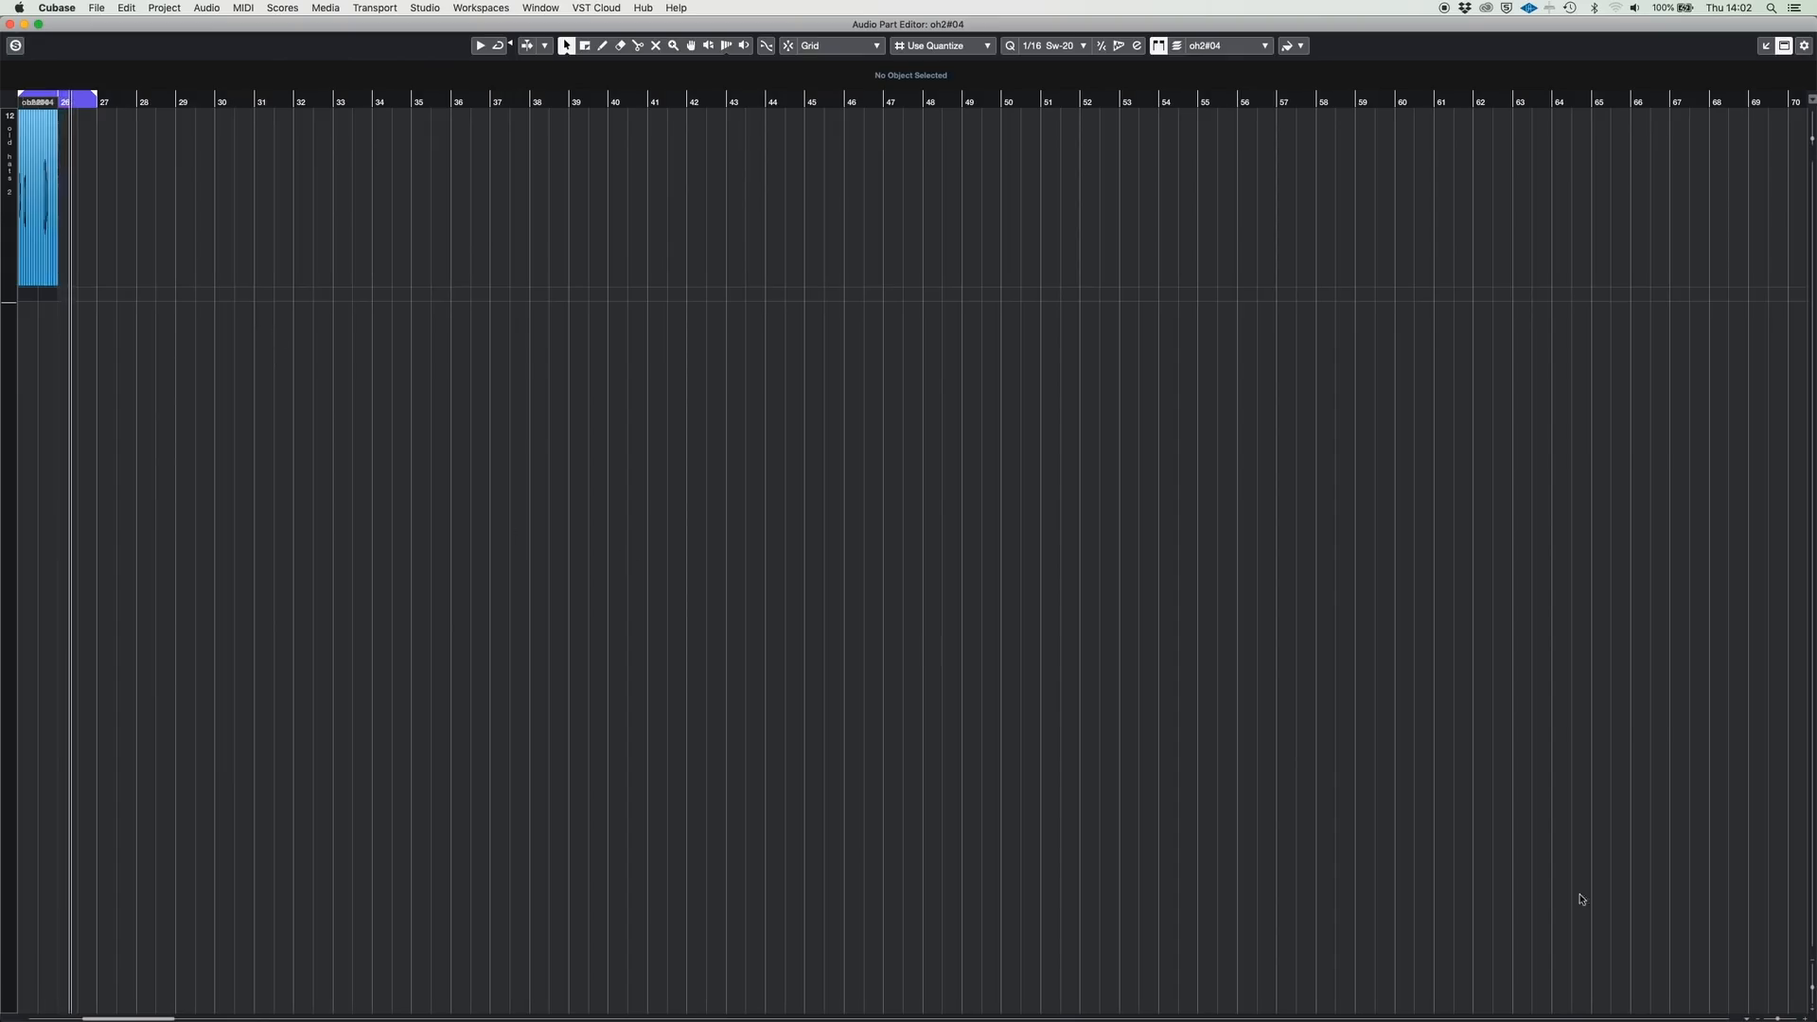
Examine the slices of the old hats 2 part at bar 25 up close and play the loop with that track soloed.
{"action": "left_click", "coordinate": [1777, 1016]}
{"action": "left_click_drag", "start_coordinate": [1778, 1017], "coordinate": [1784, 1017]}
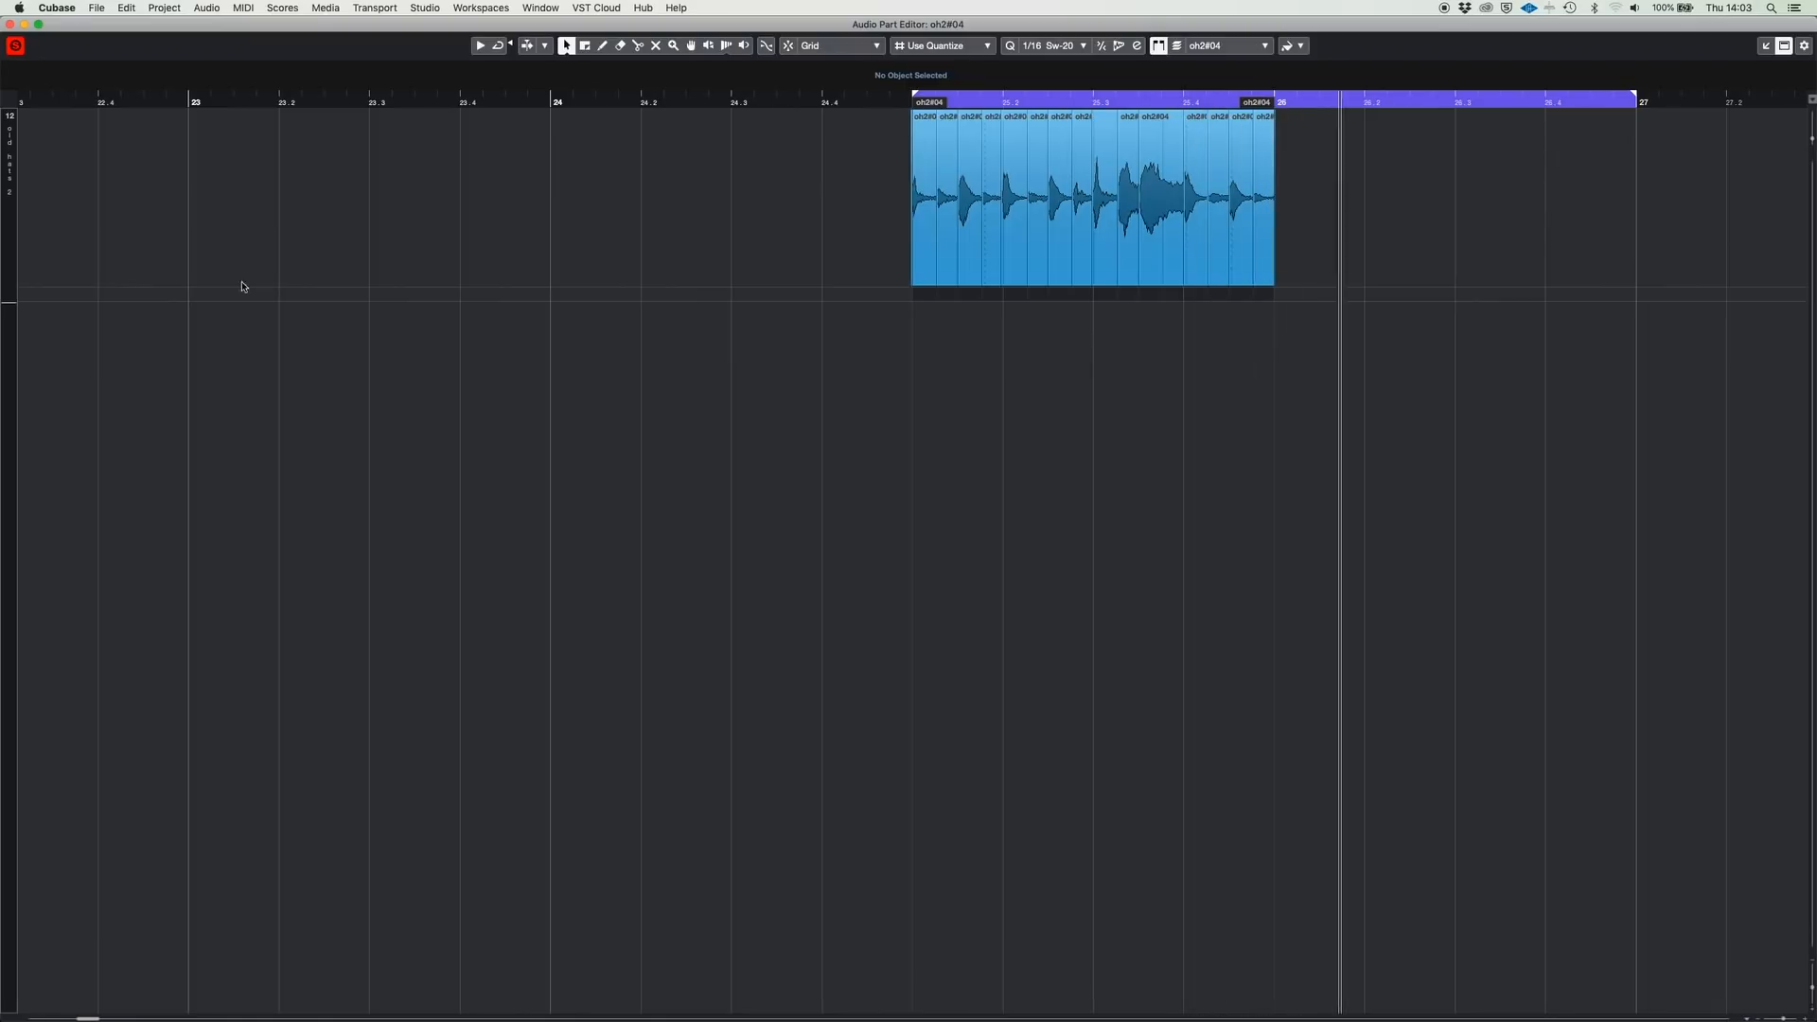
{"action": "left_click", "coordinate": [9, 24]}
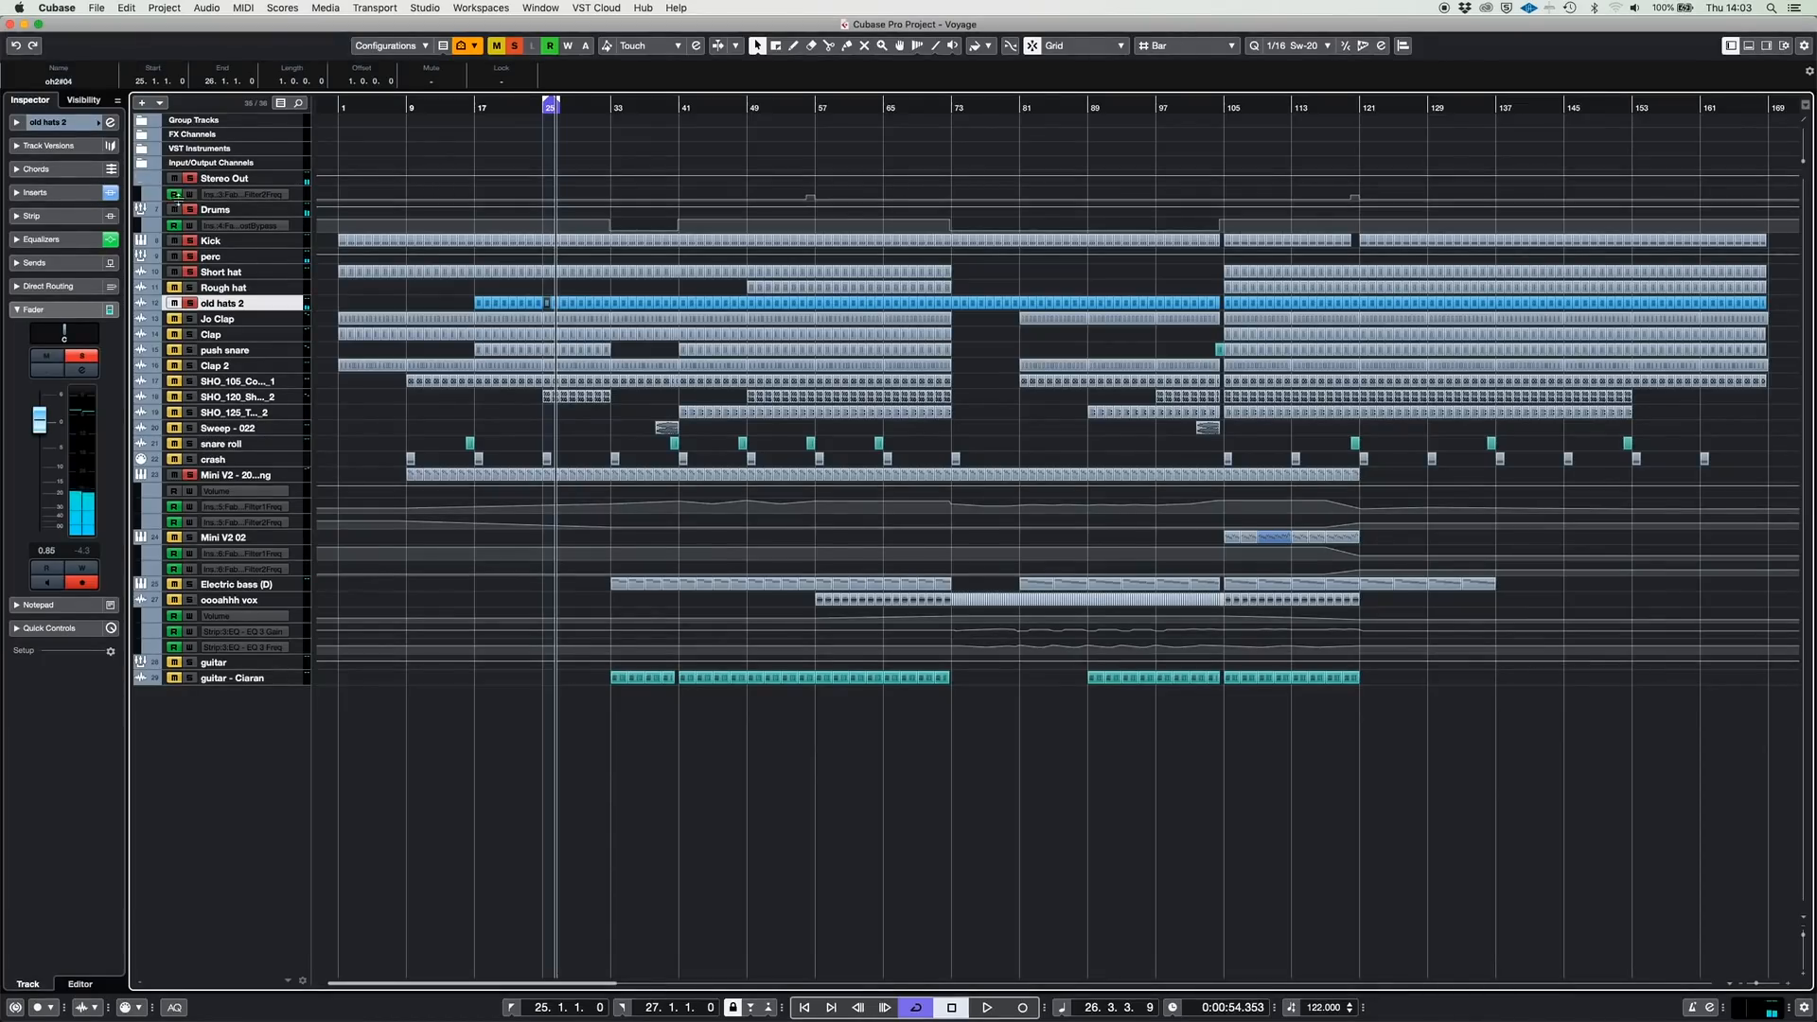
{"action": "key", "text": "space"}
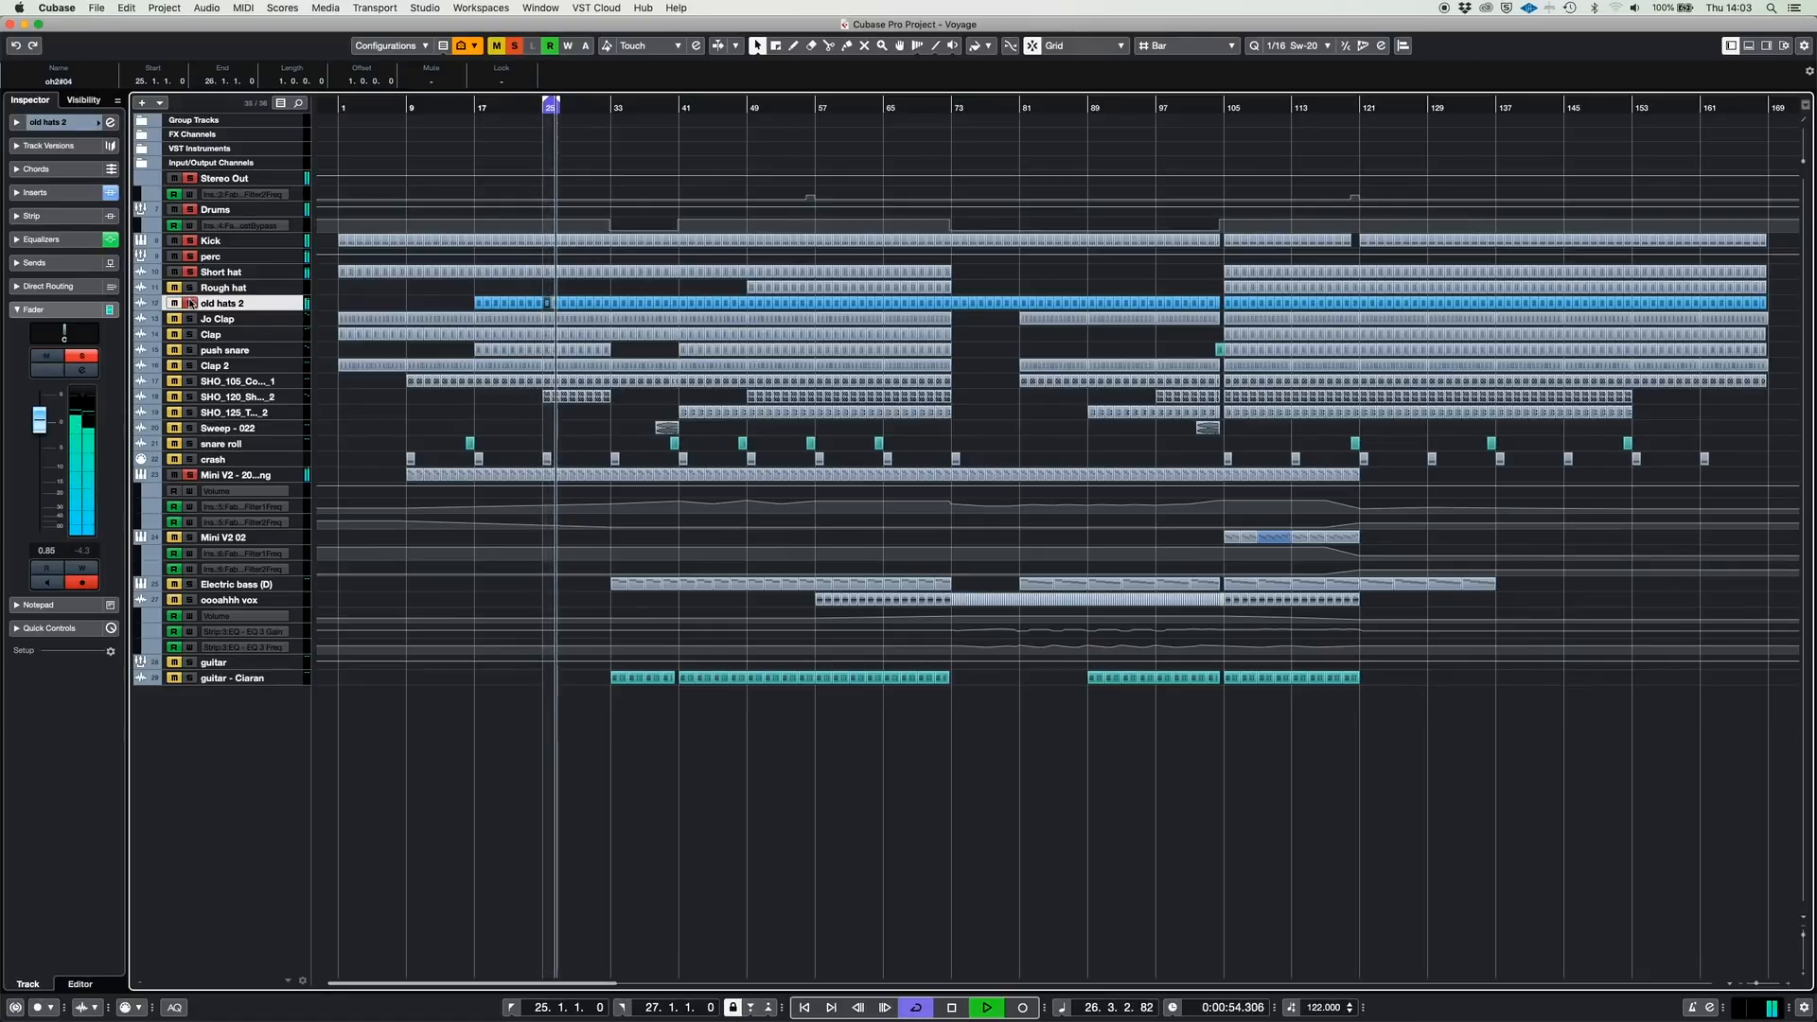
{"action": "key", "text": "space"}
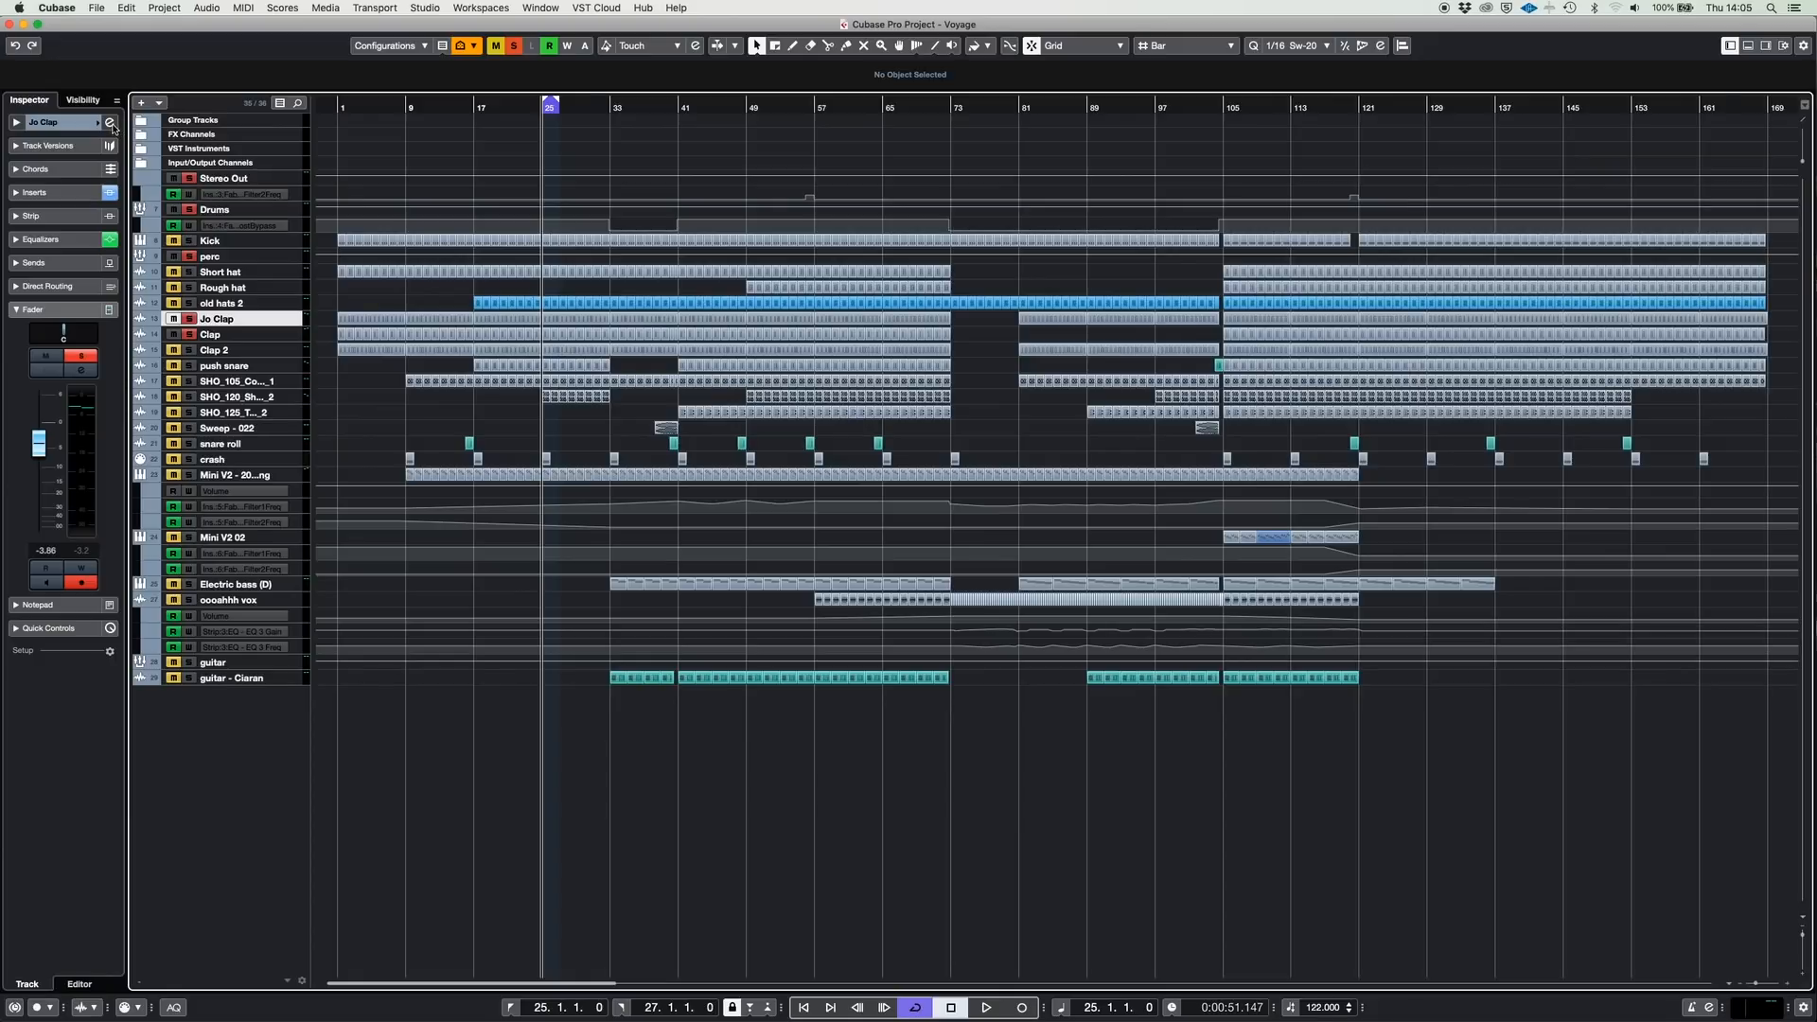
Inspect the Jo Clap channel's settings and its FabFilter Pro-Q insert, closing both windows.
{"action": "left_click", "coordinate": [111, 124]}
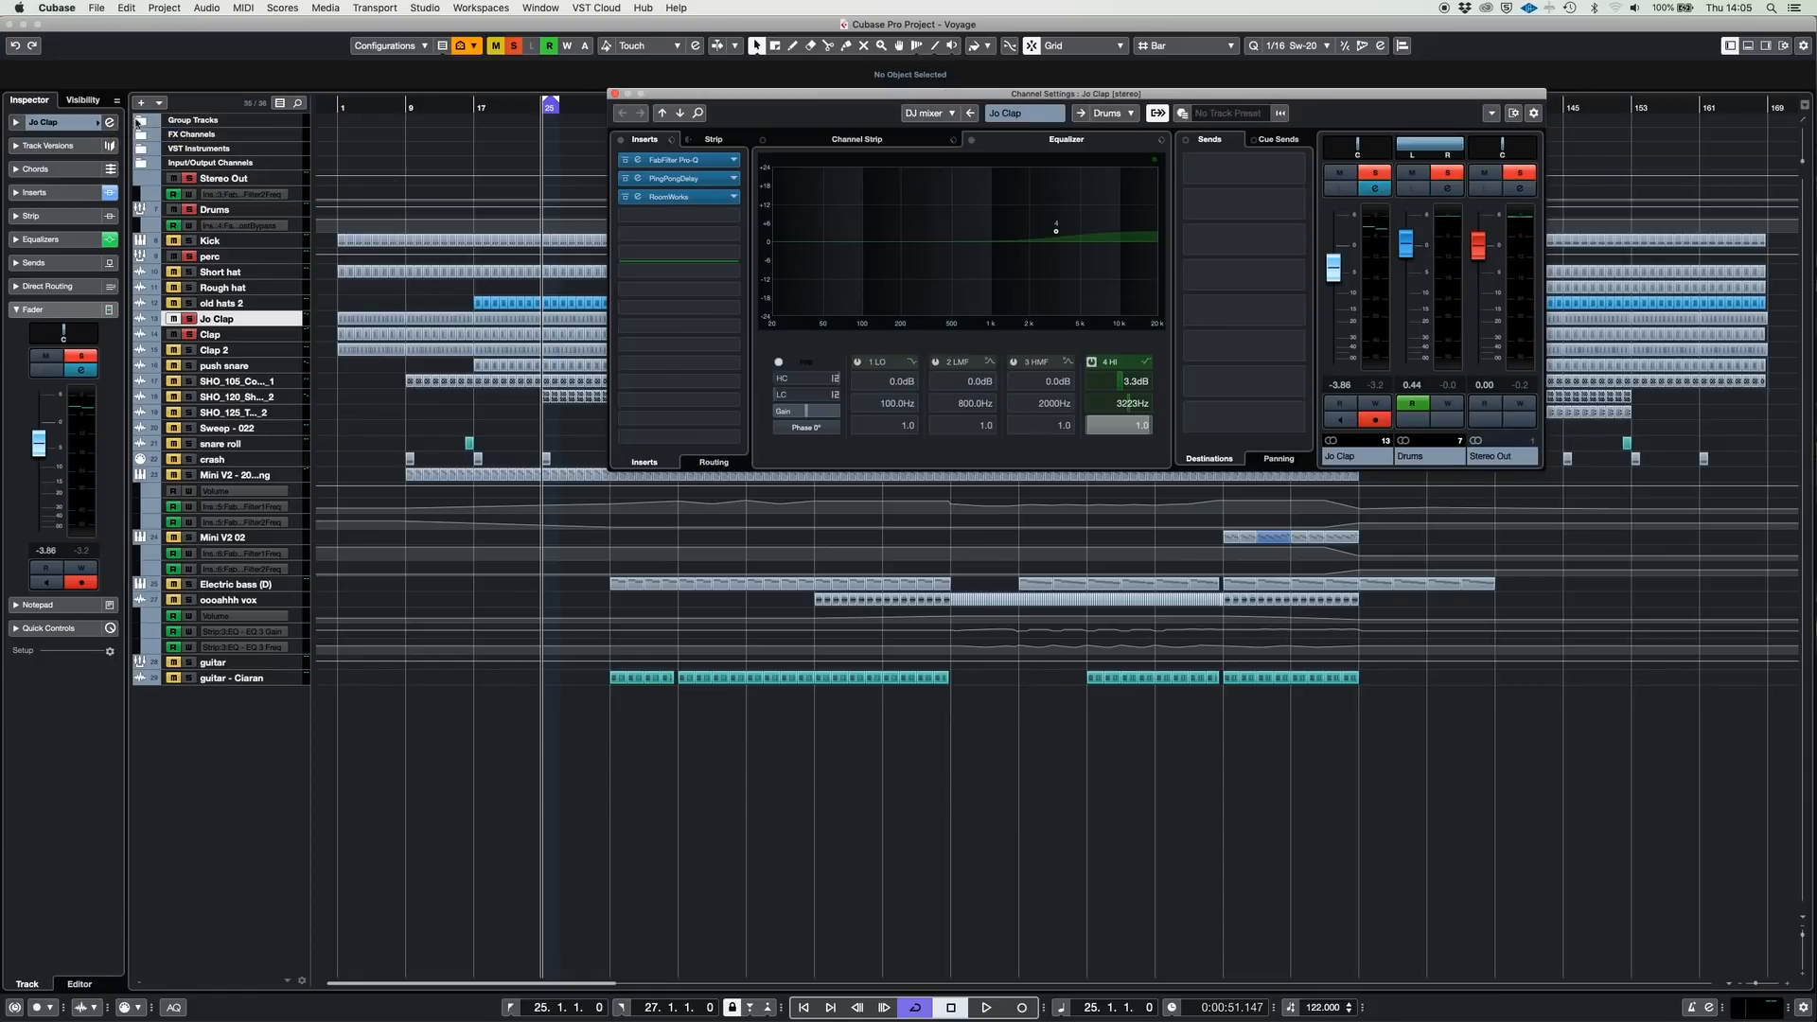
{"action": "left_click", "coordinate": [664, 163]}
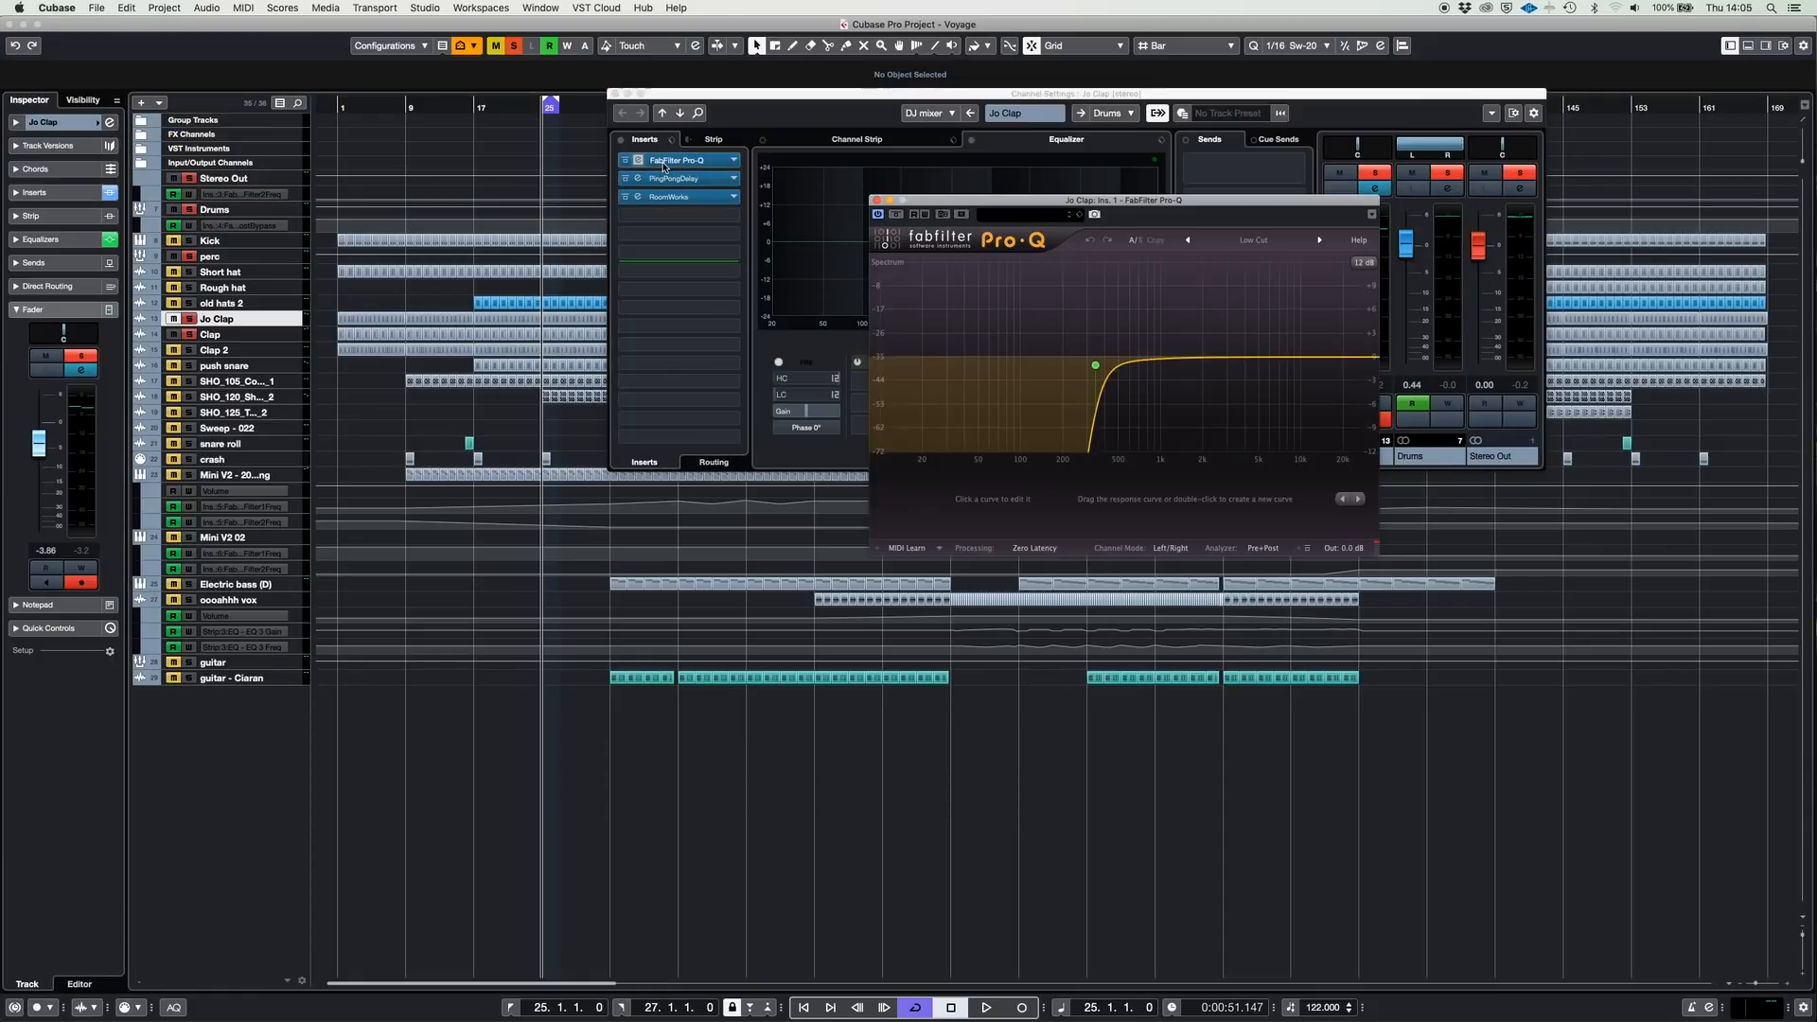
{"action": "left_click", "coordinate": [876, 200]}
{"action": "left_click", "coordinate": [615, 94]}
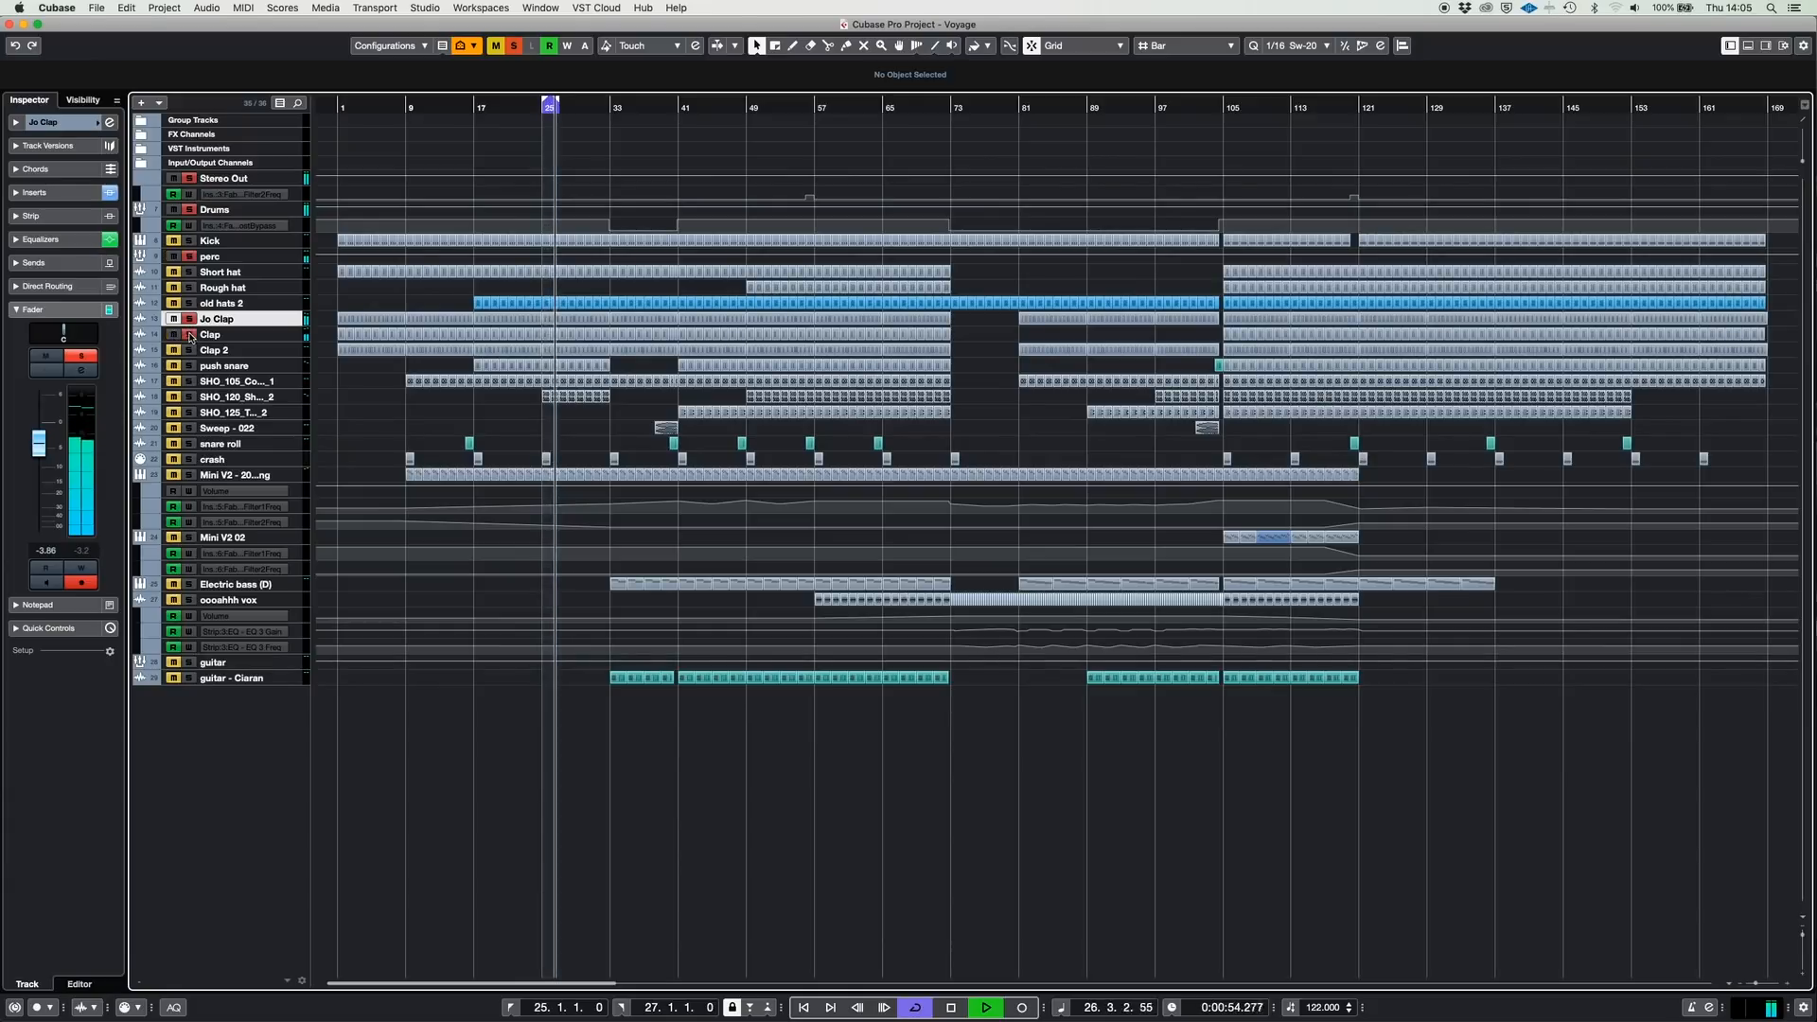
Unsolo Jo Clap and inspect the Clap channel's settings and FabFilter Pro-Q 3 insert.
{"action": "left_click", "coordinate": [189, 319]}
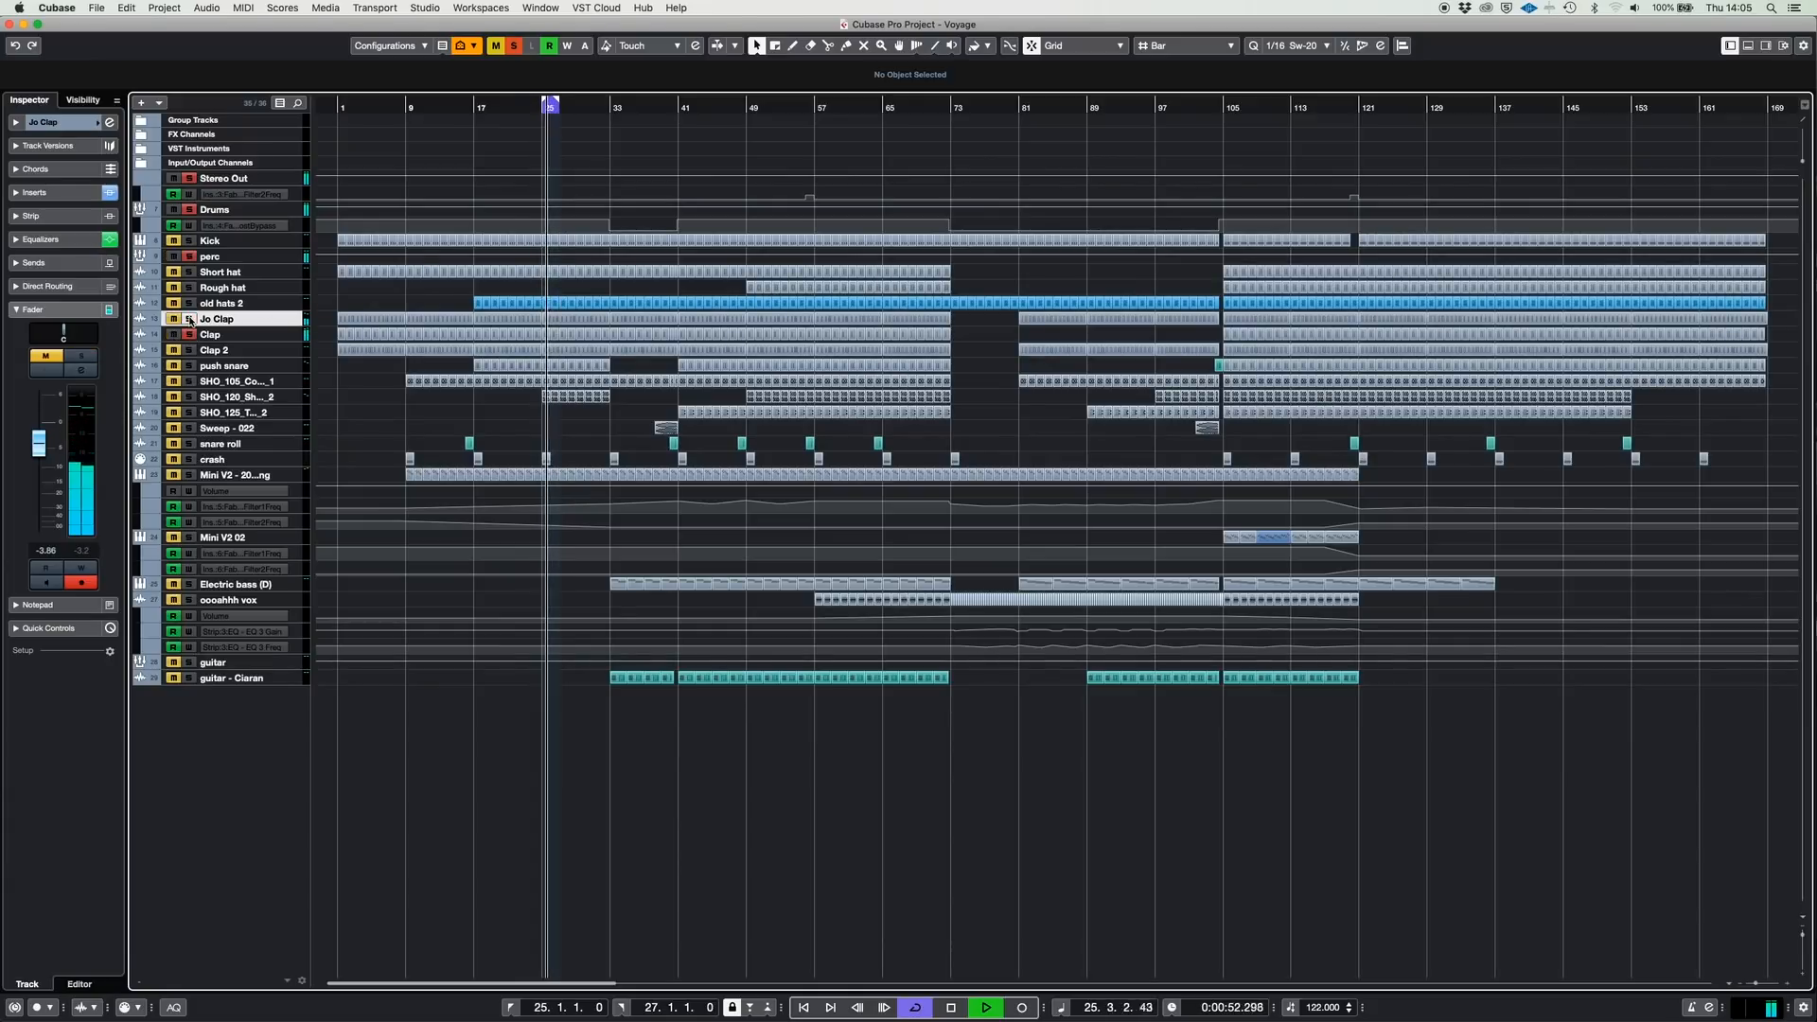
{"action": "left_click", "coordinate": [215, 335]}
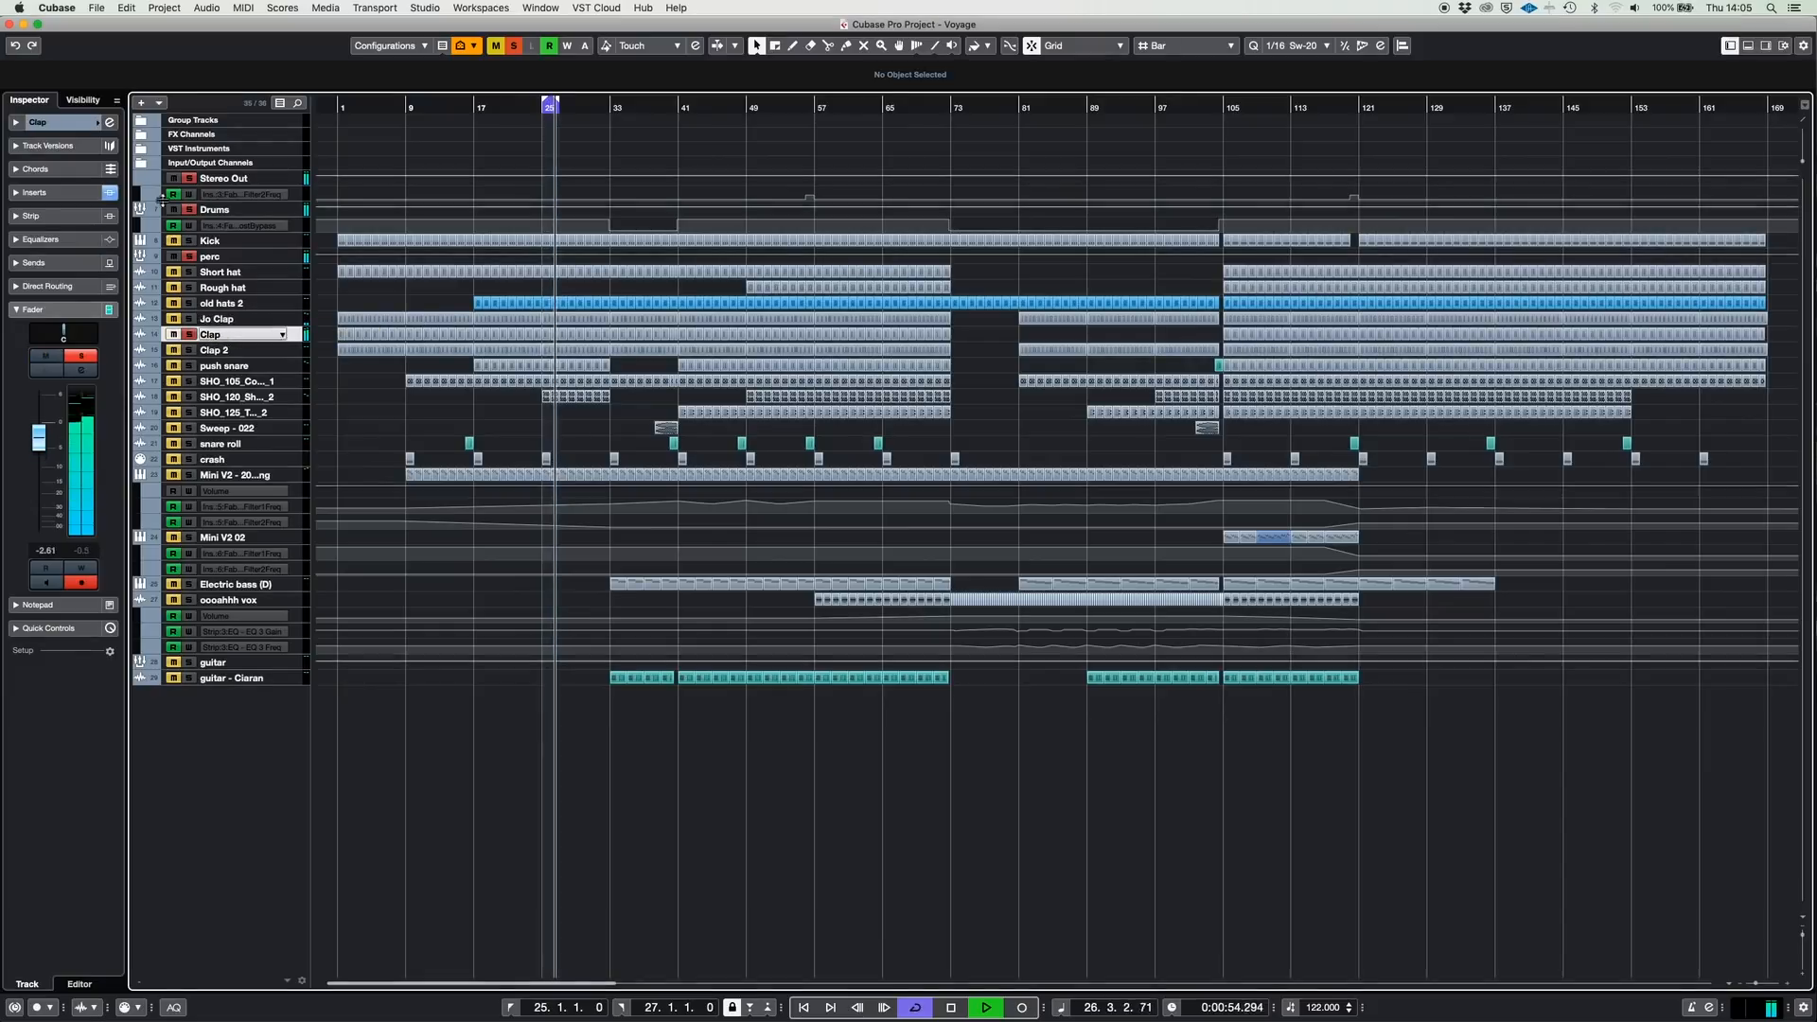
{"action": "left_click", "coordinate": [108, 122]}
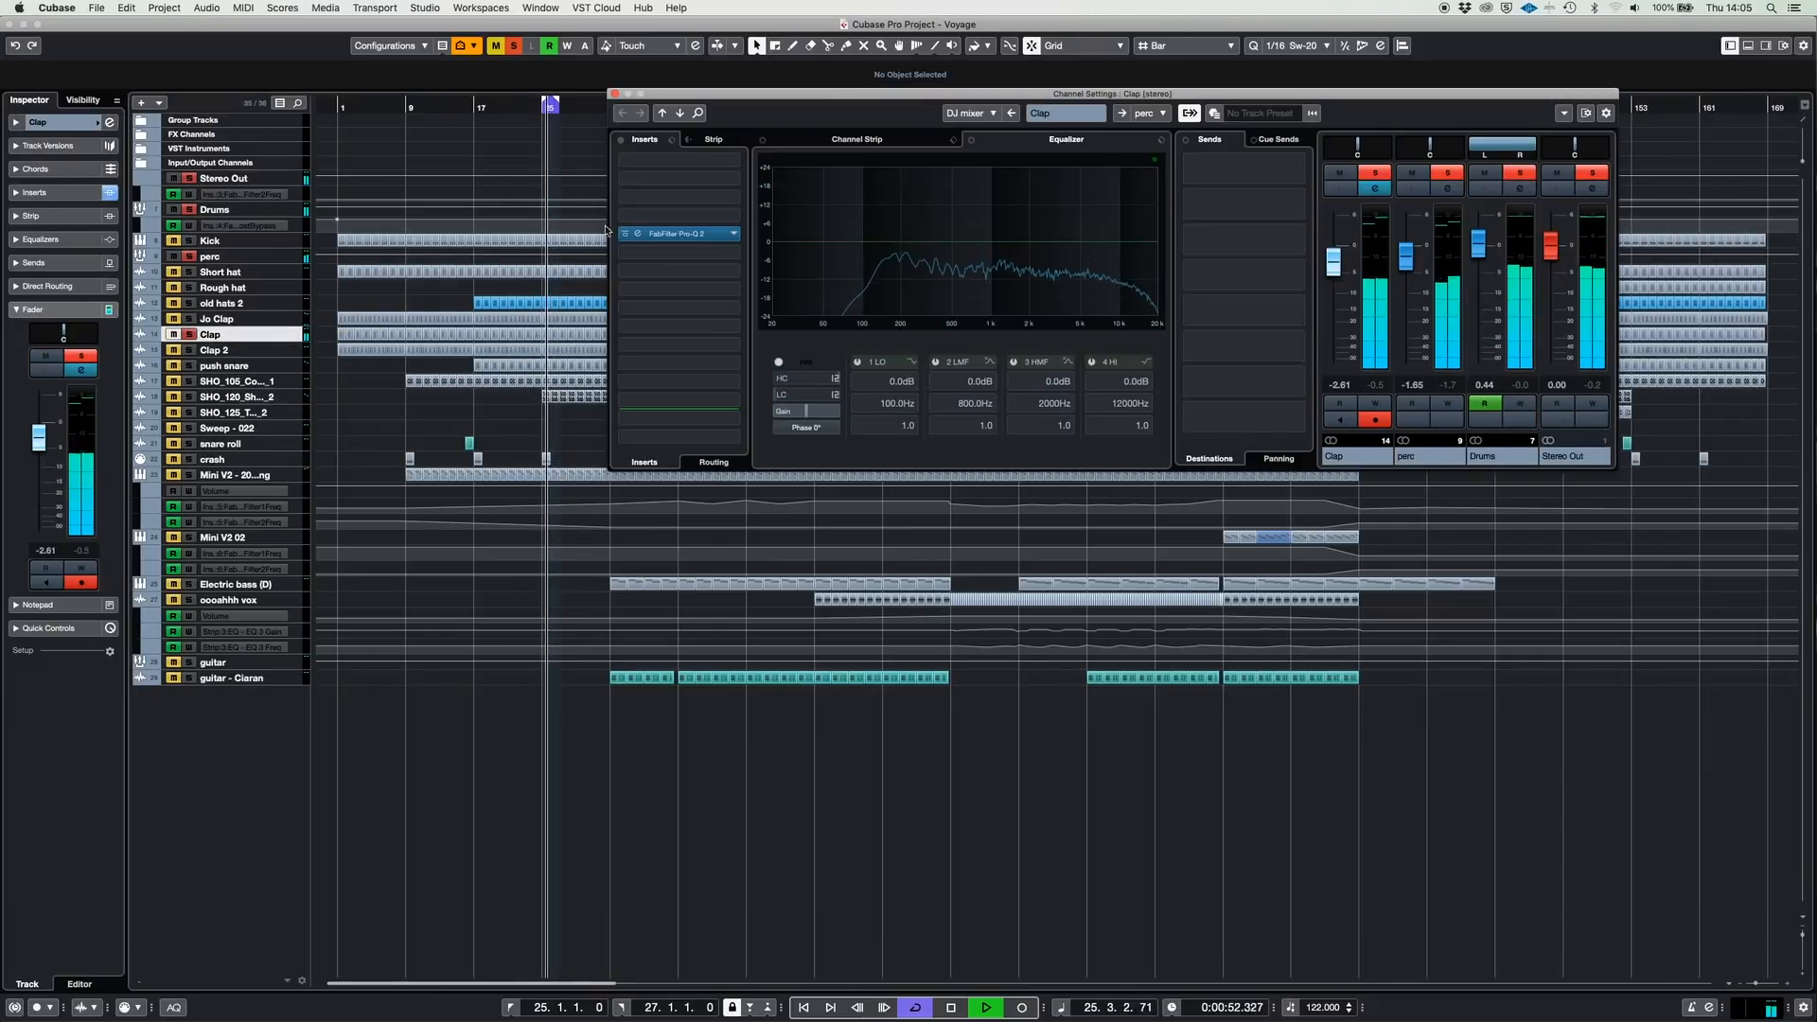
{"action": "left_click", "coordinate": [660, 237]}
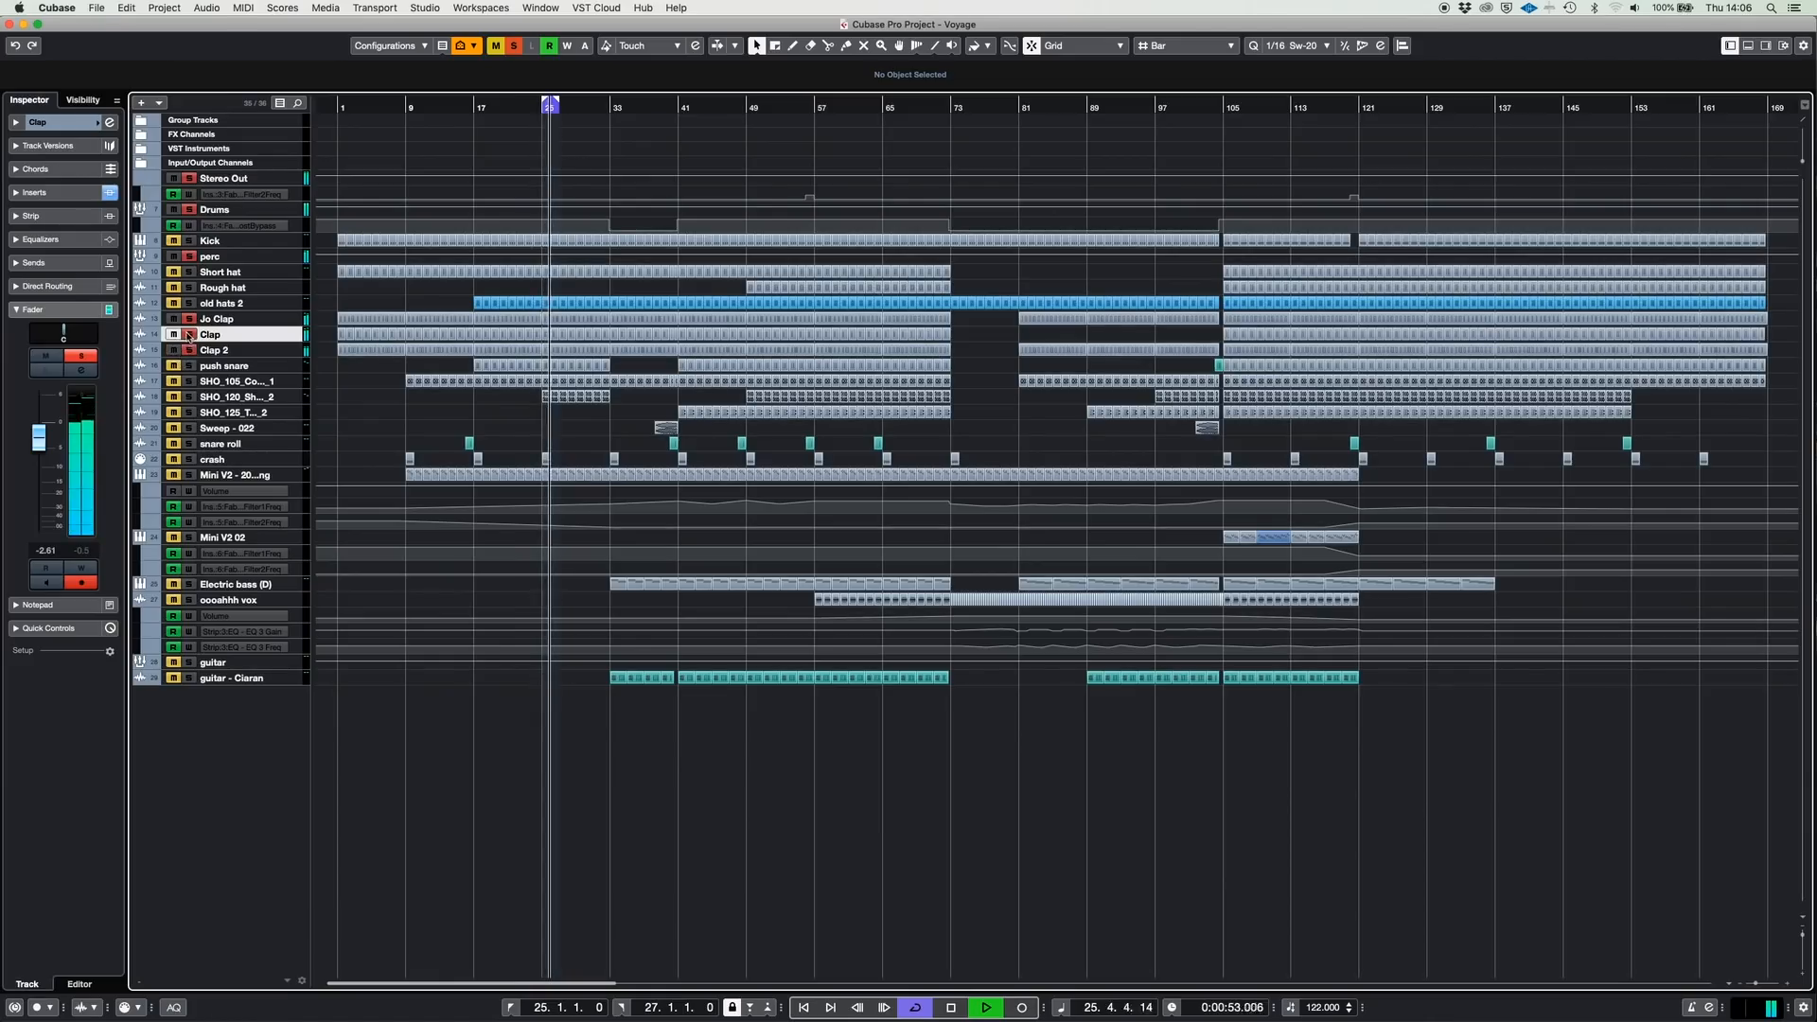
Compare the clap layers by toggling the solos of Clap and Clap 2, and solo the Short hat track.
{"action": "left_click", "coordinate": [190, 335]}
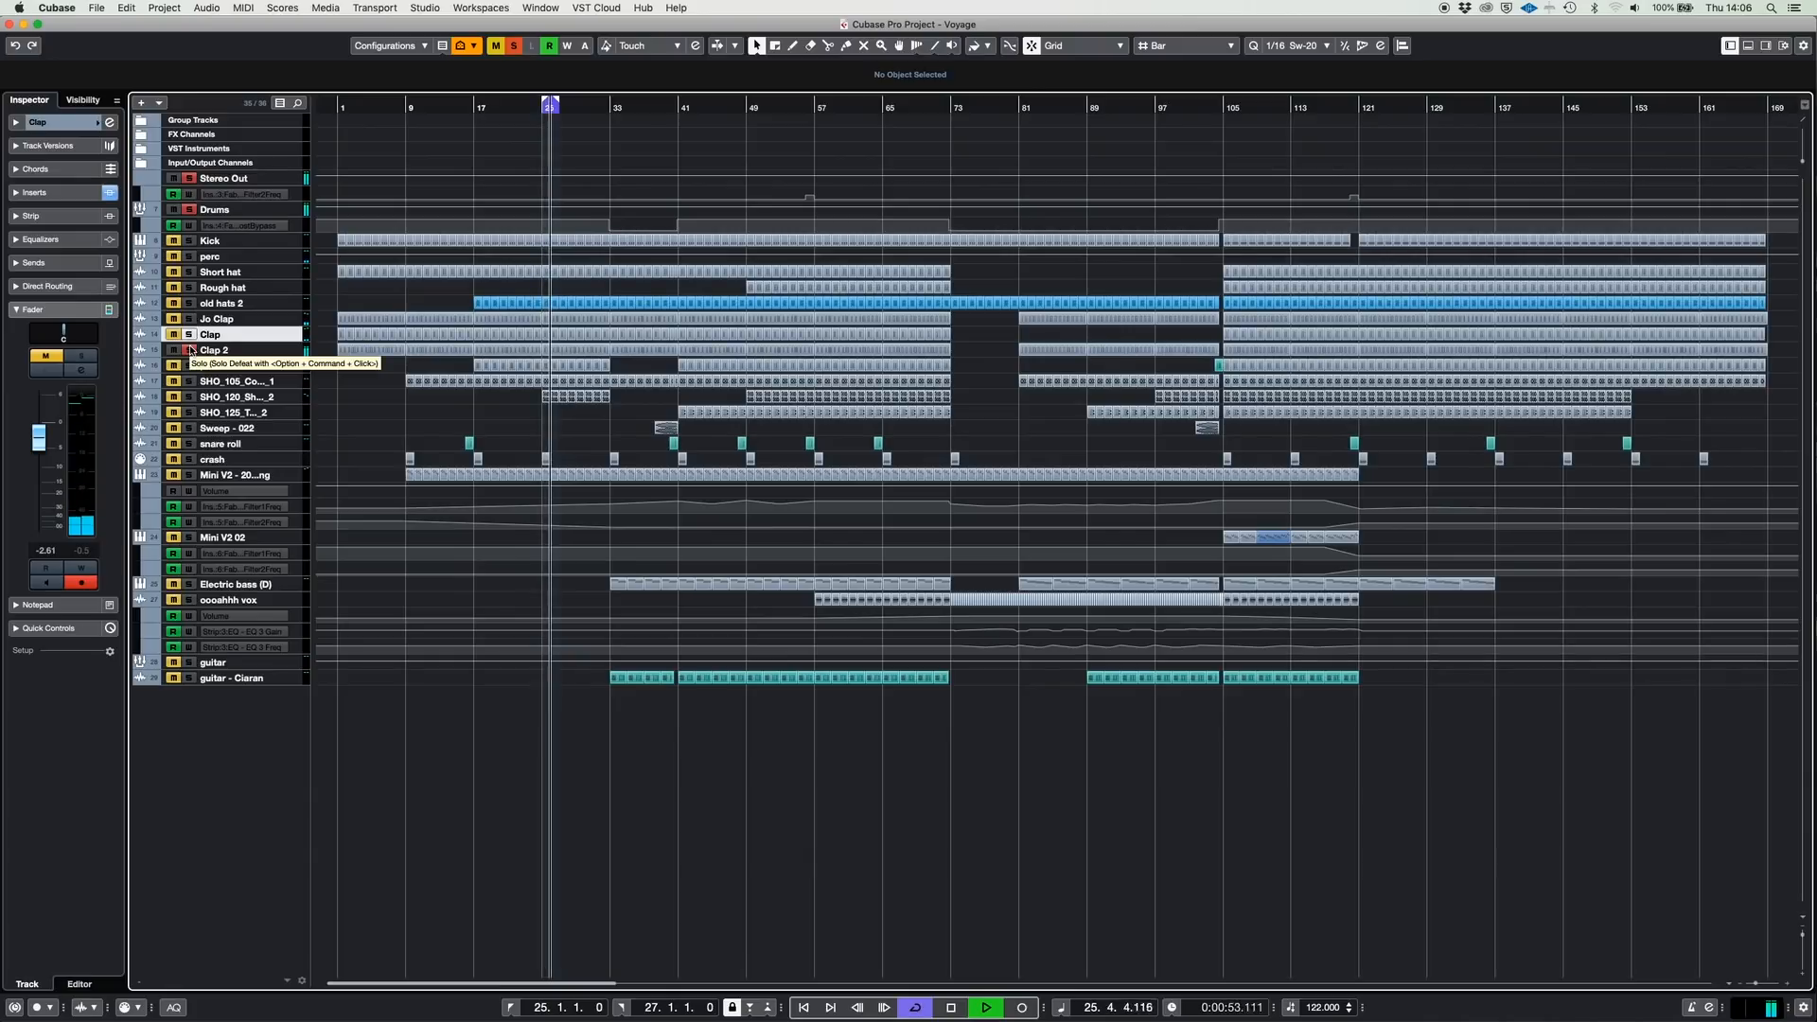
{"action": "left_click", "coordinate": [190, 350]}
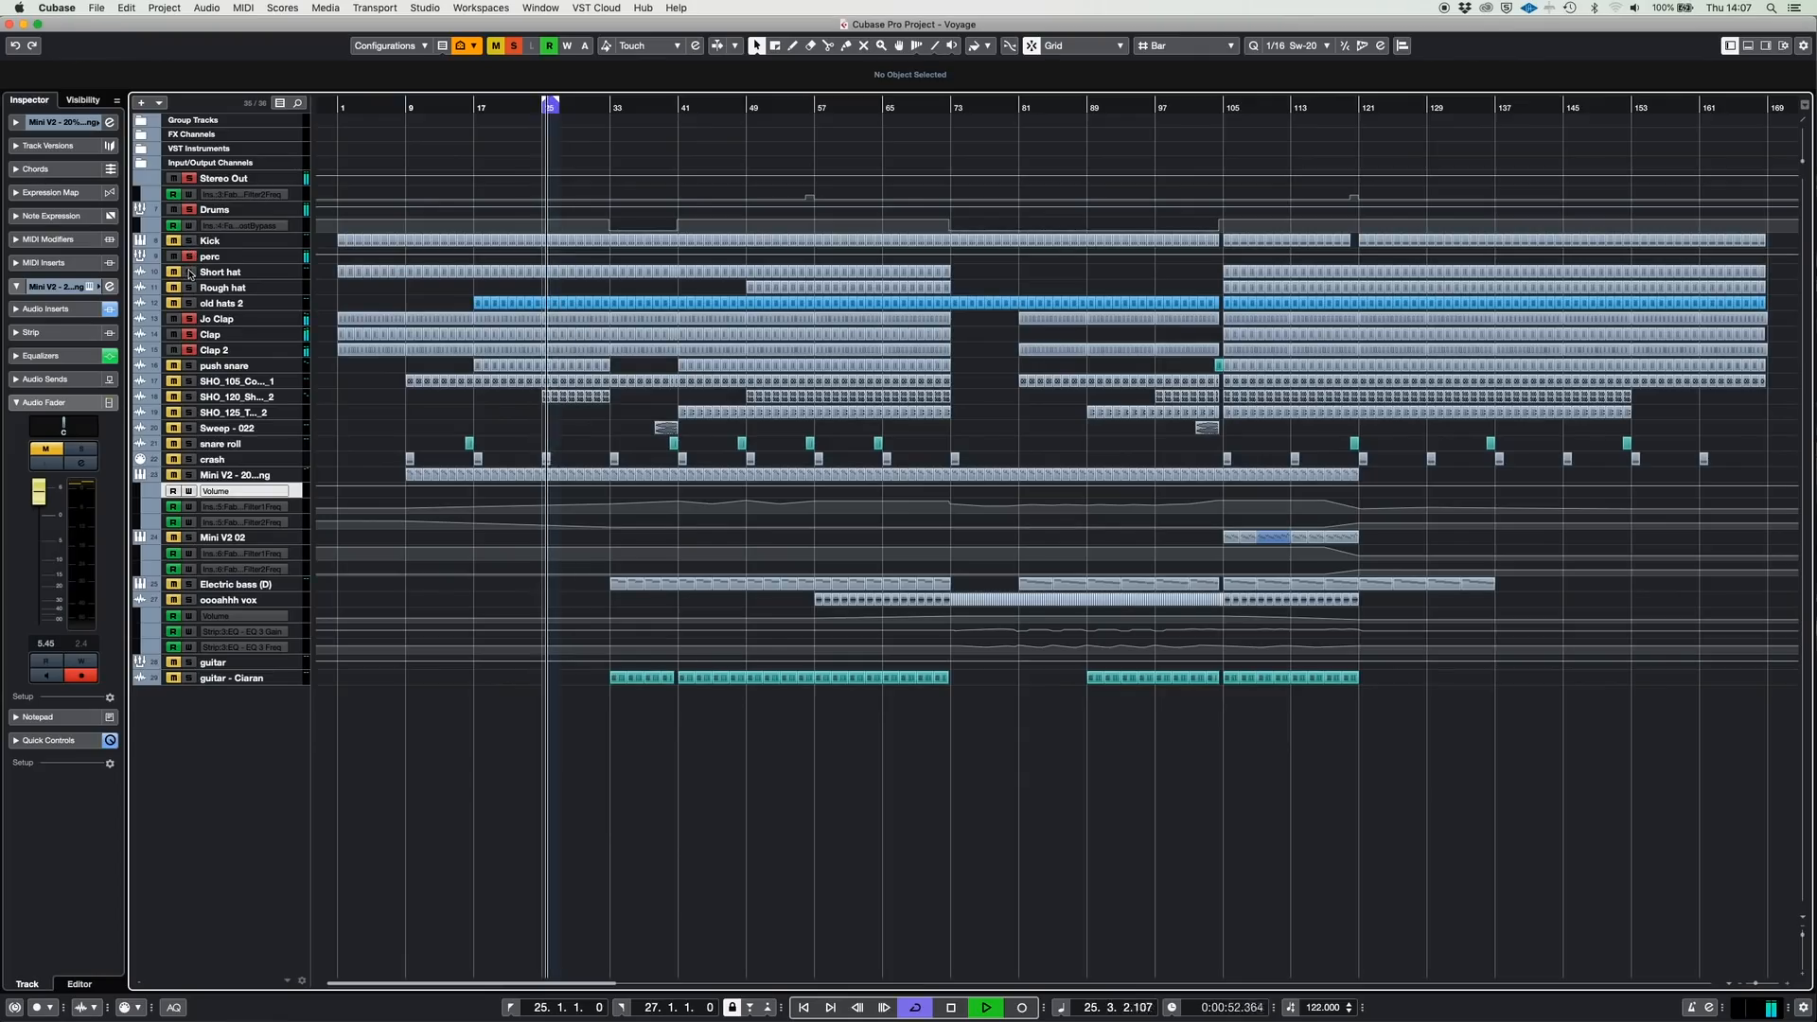
{"action": "left_click", "coordinate": [190, 274]}
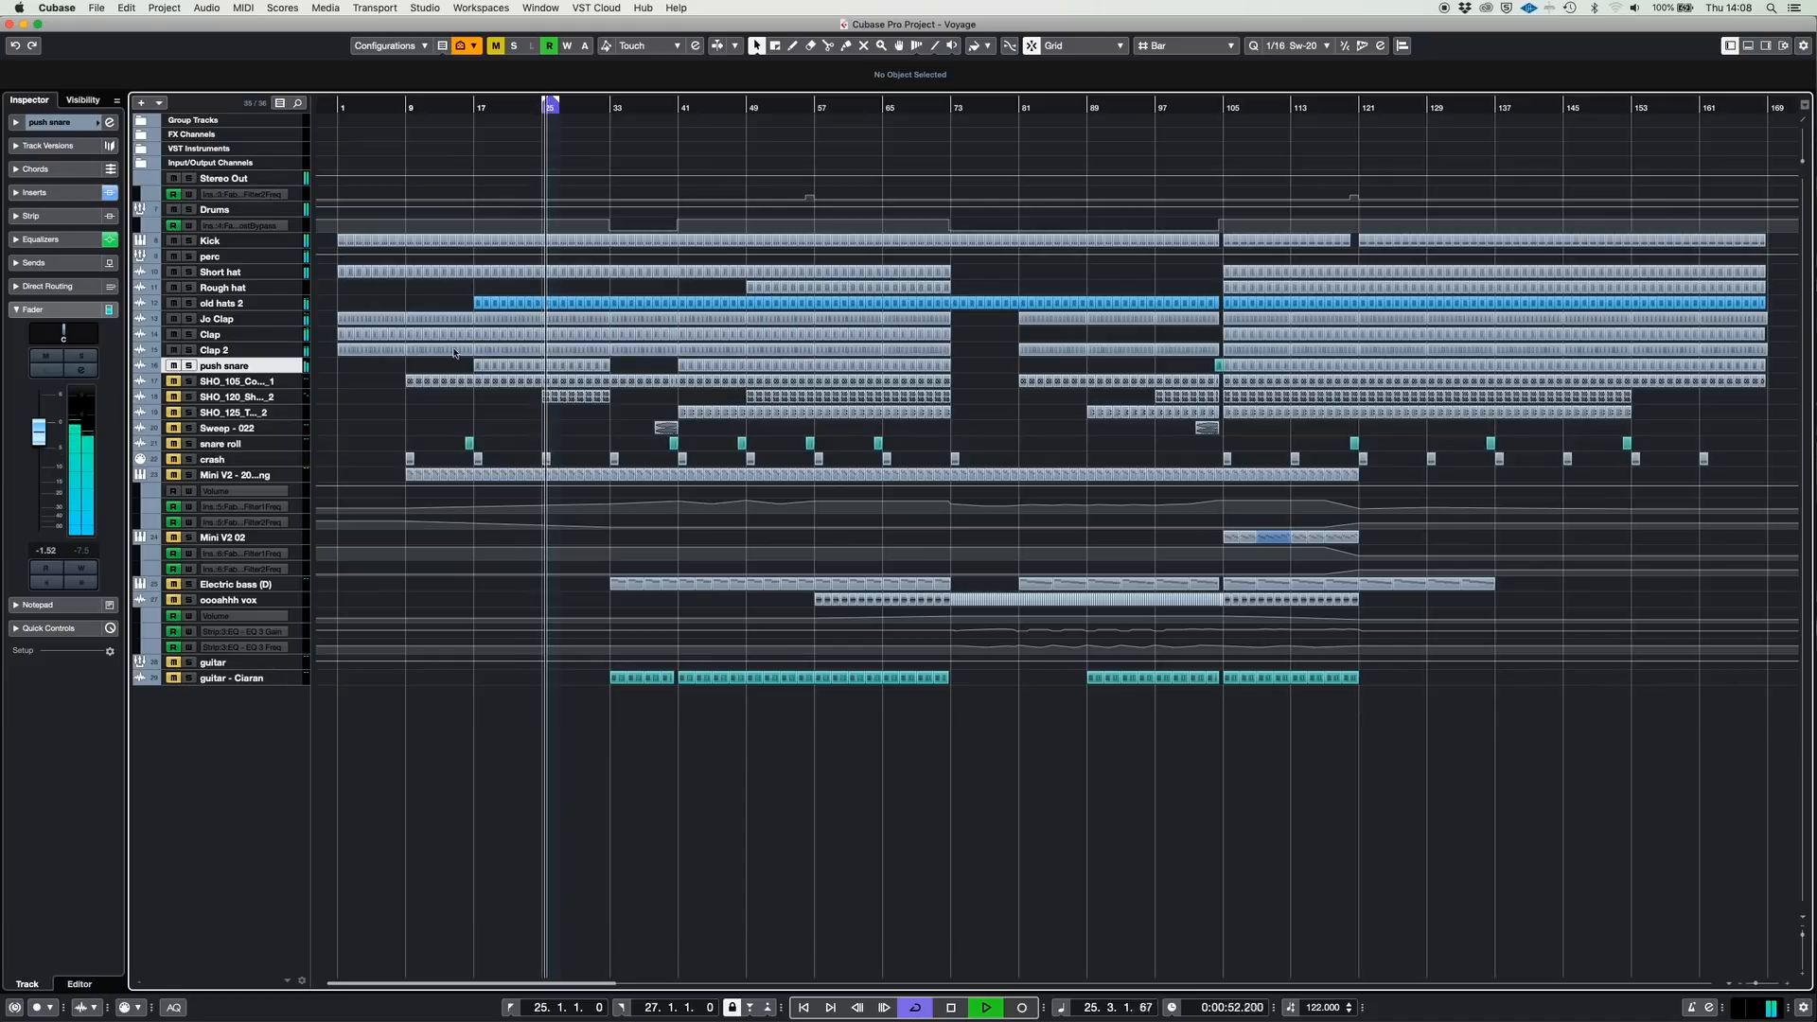
Examine the snare hits in the push snare part at bar 25 in the Audio Part Editor and close the editor.
{"action": "double_click", "coordinate": [547, 366]}
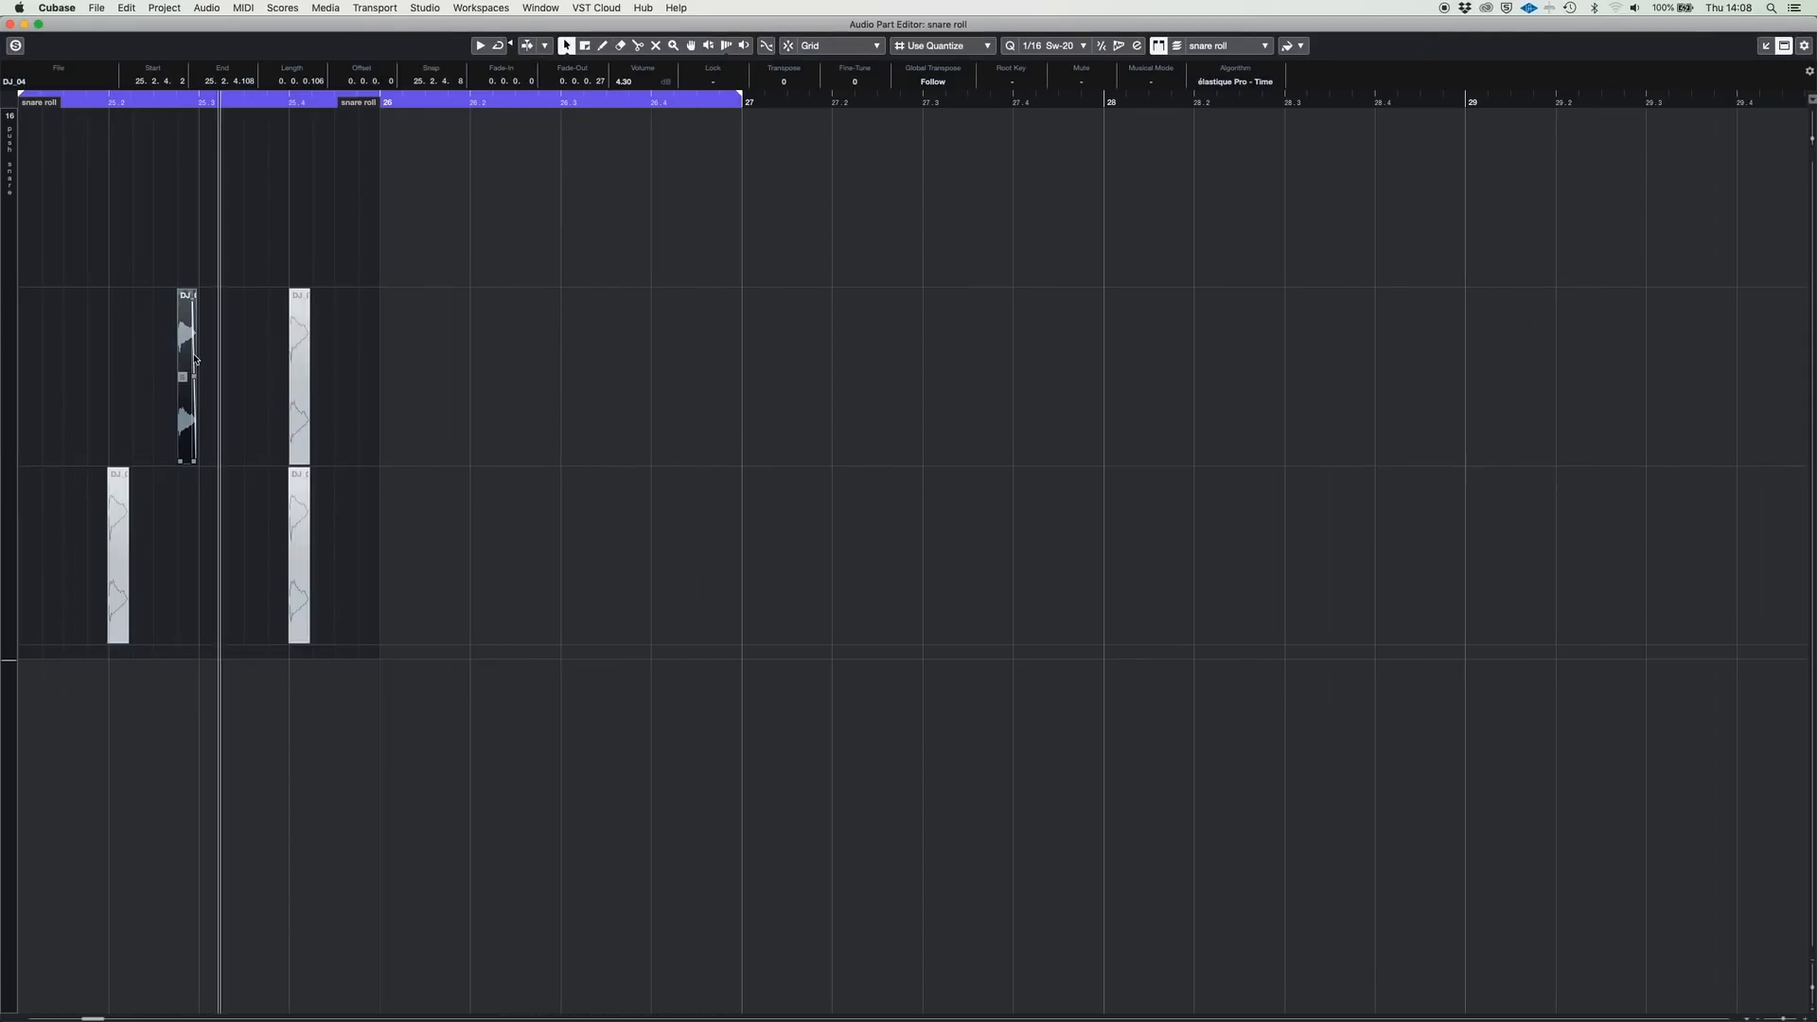
{"action": "left_click", "coordinate": [10, 24]}
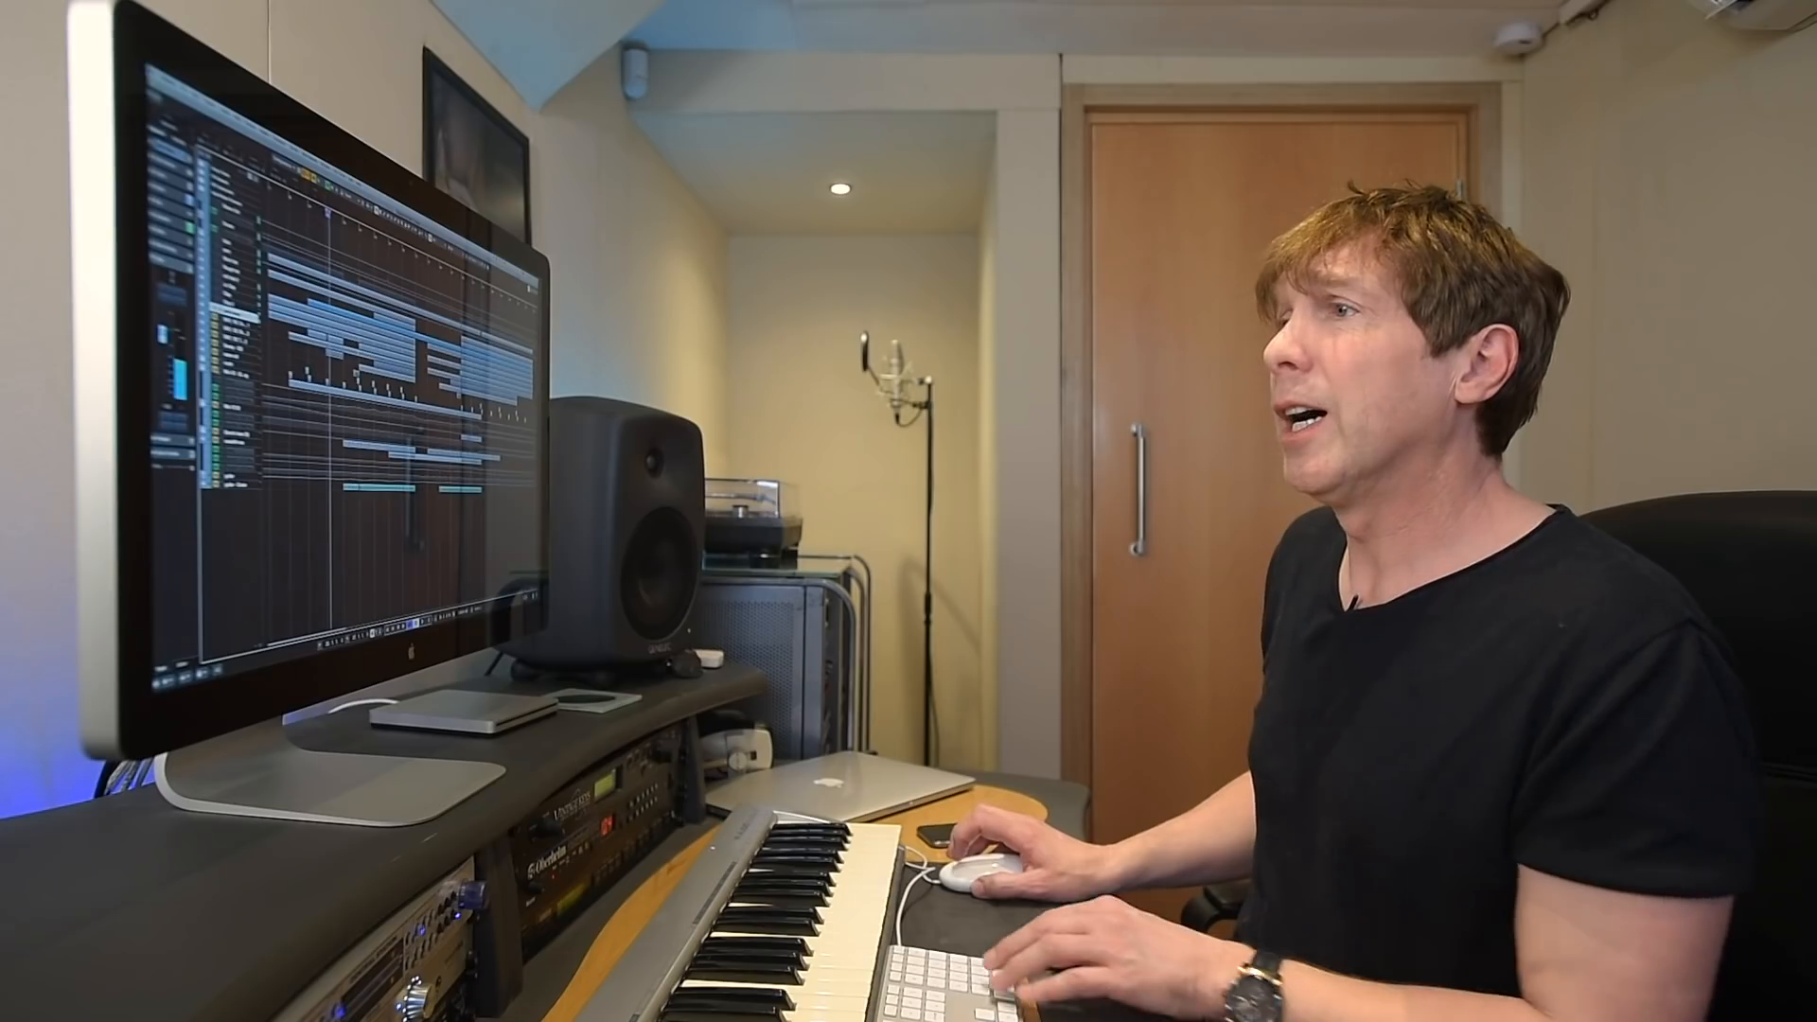
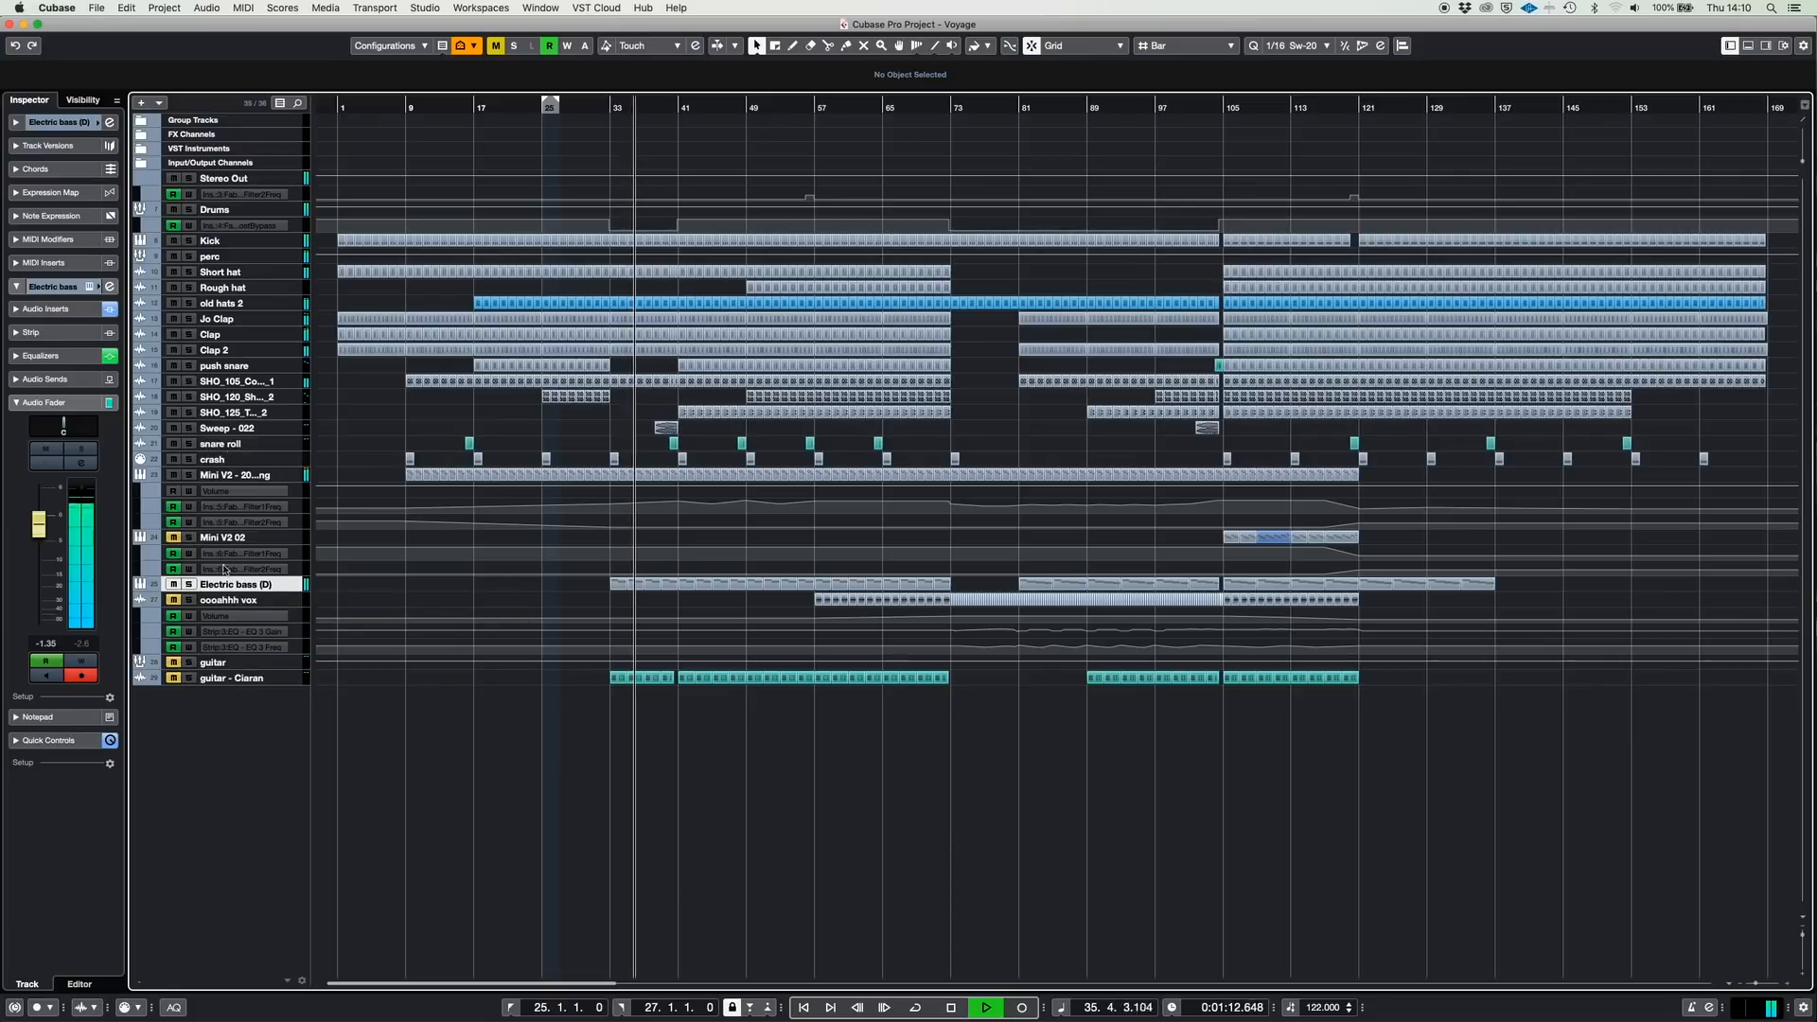
Examine the notes of the Electric bass MIDI part at bar 33 in the Key Editor and close the editor.
{"action": "left_click", "coordinate": [616, 584]}
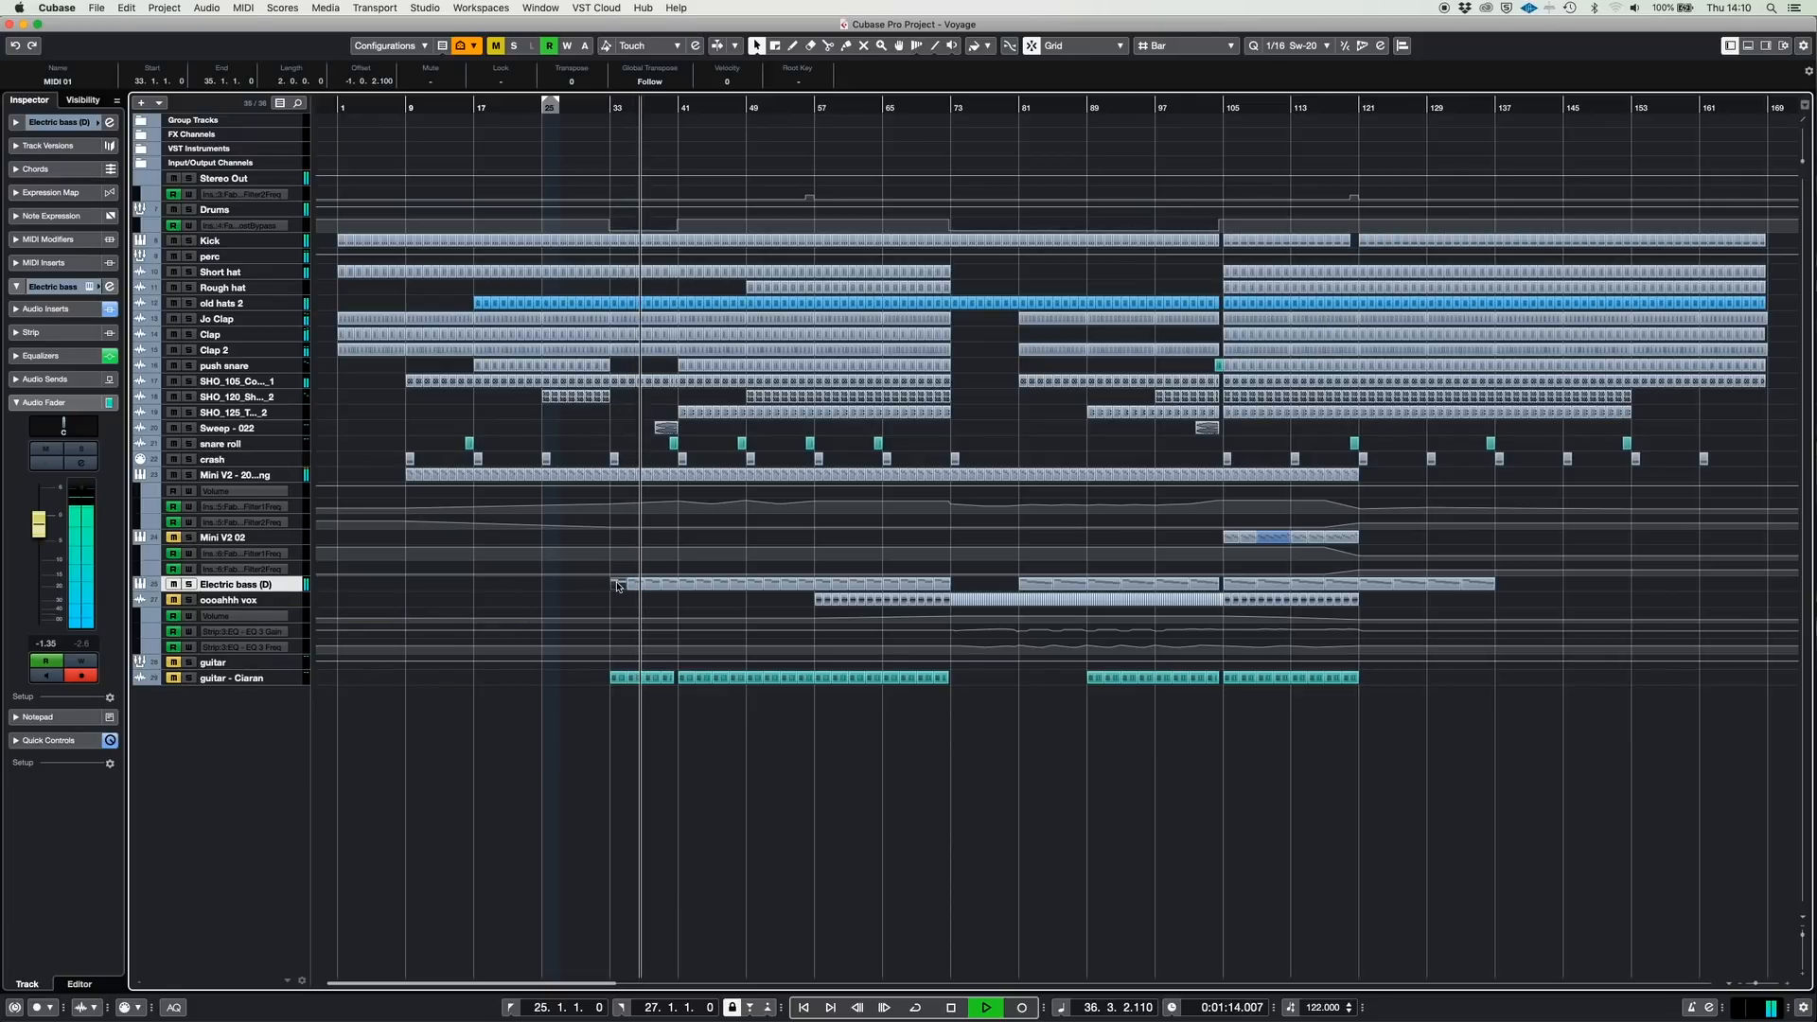
{"action": "double_click", "coordinate": [617, 584]}
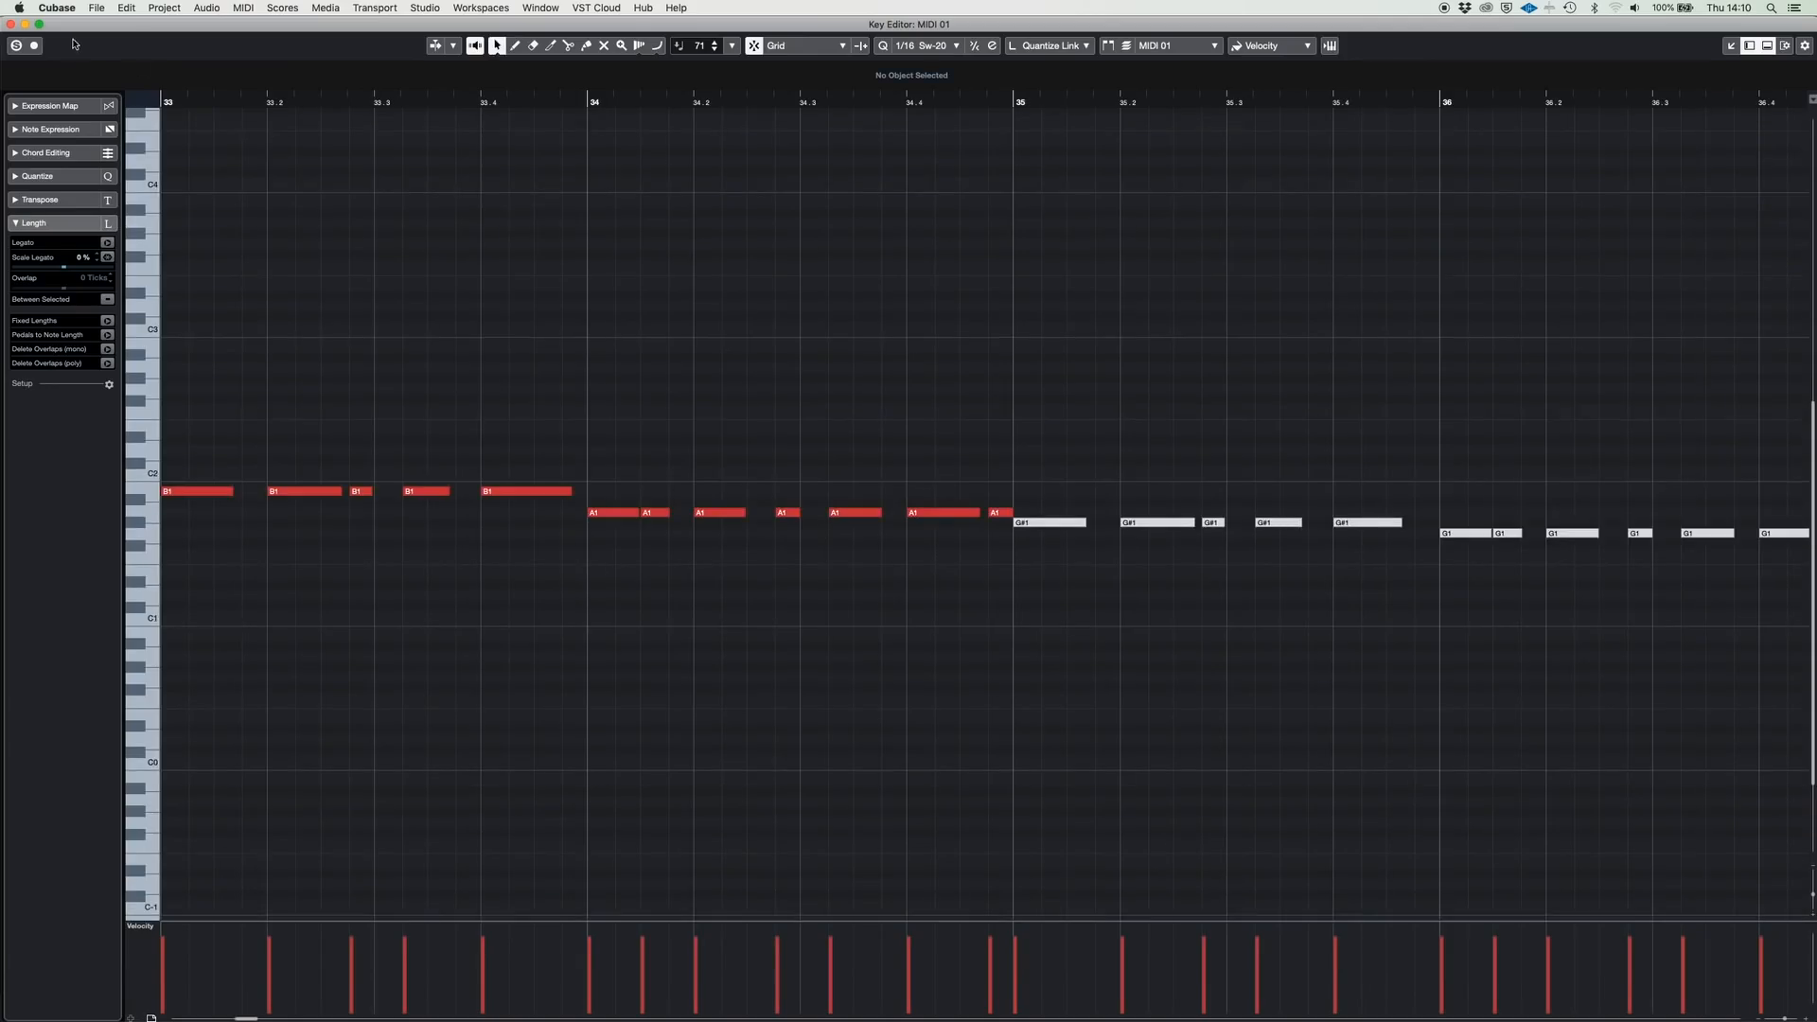
{"action": "left_click", "coordinate": [10, 24]}
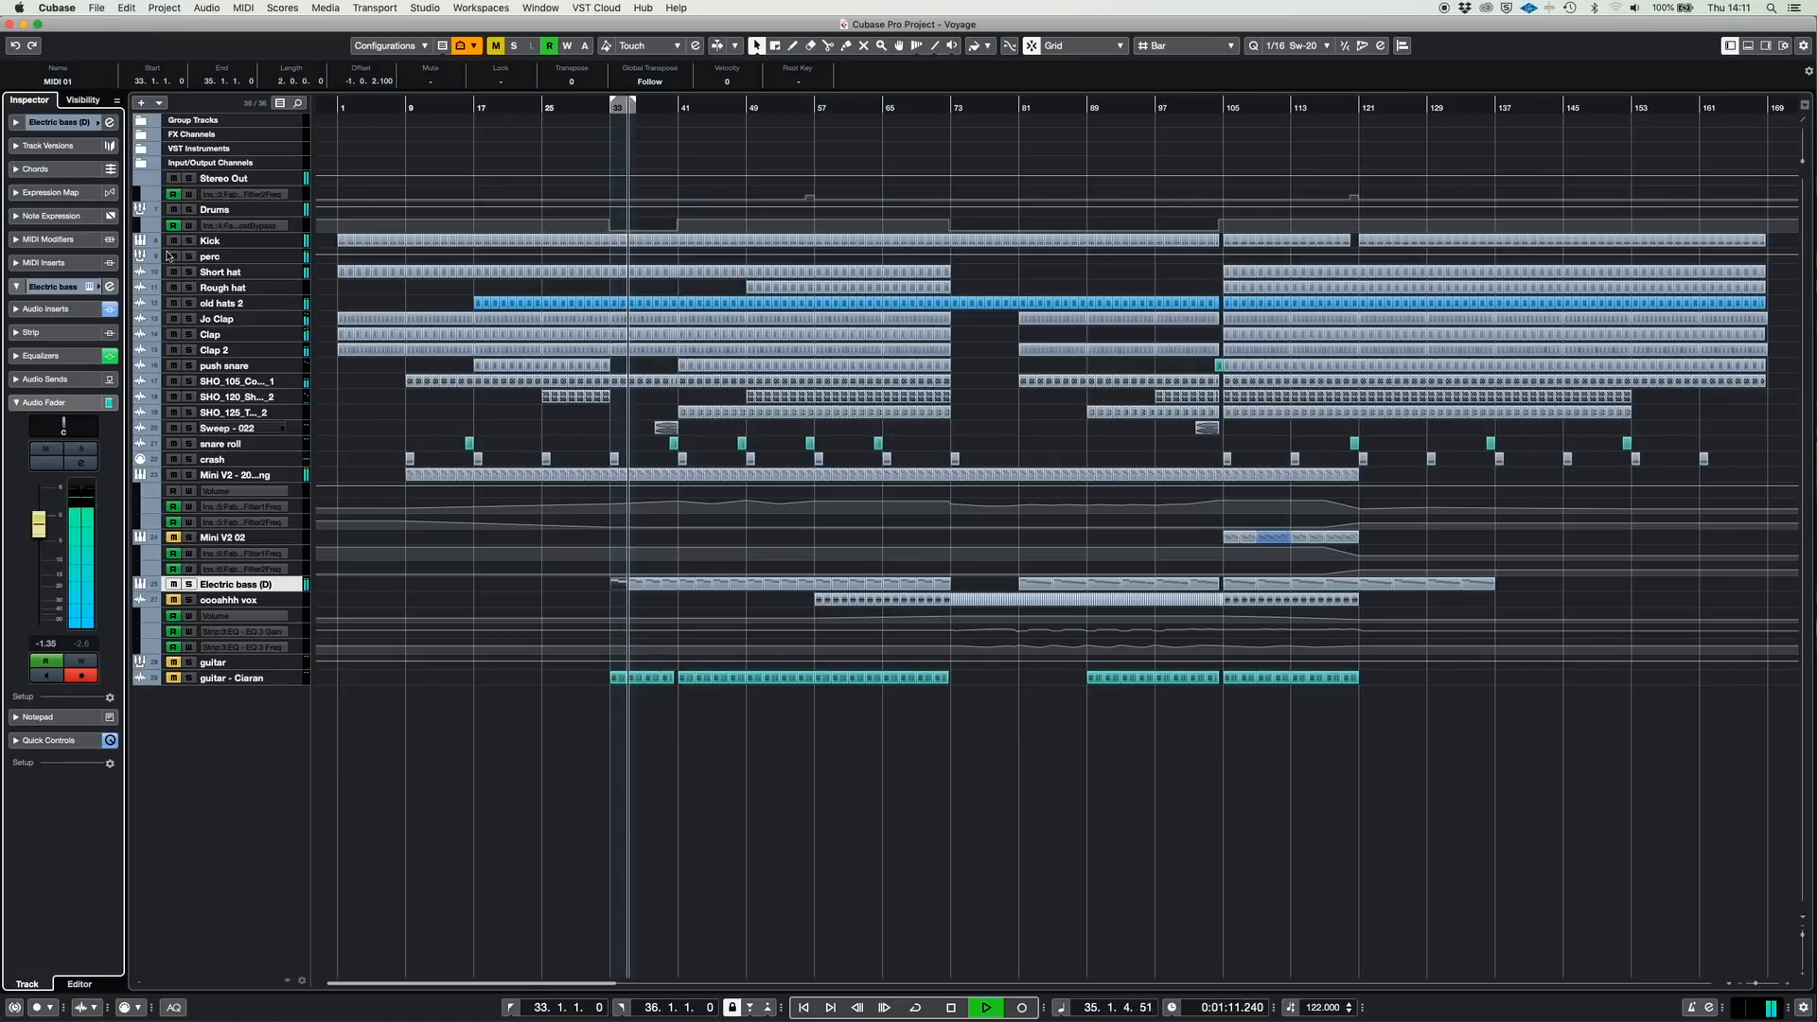
Inspect the Drums group's channel settings and its PSP VintageWarmer2 insert, closing both windows.
{"action": "left_click", "coordinate": [154, 210]}
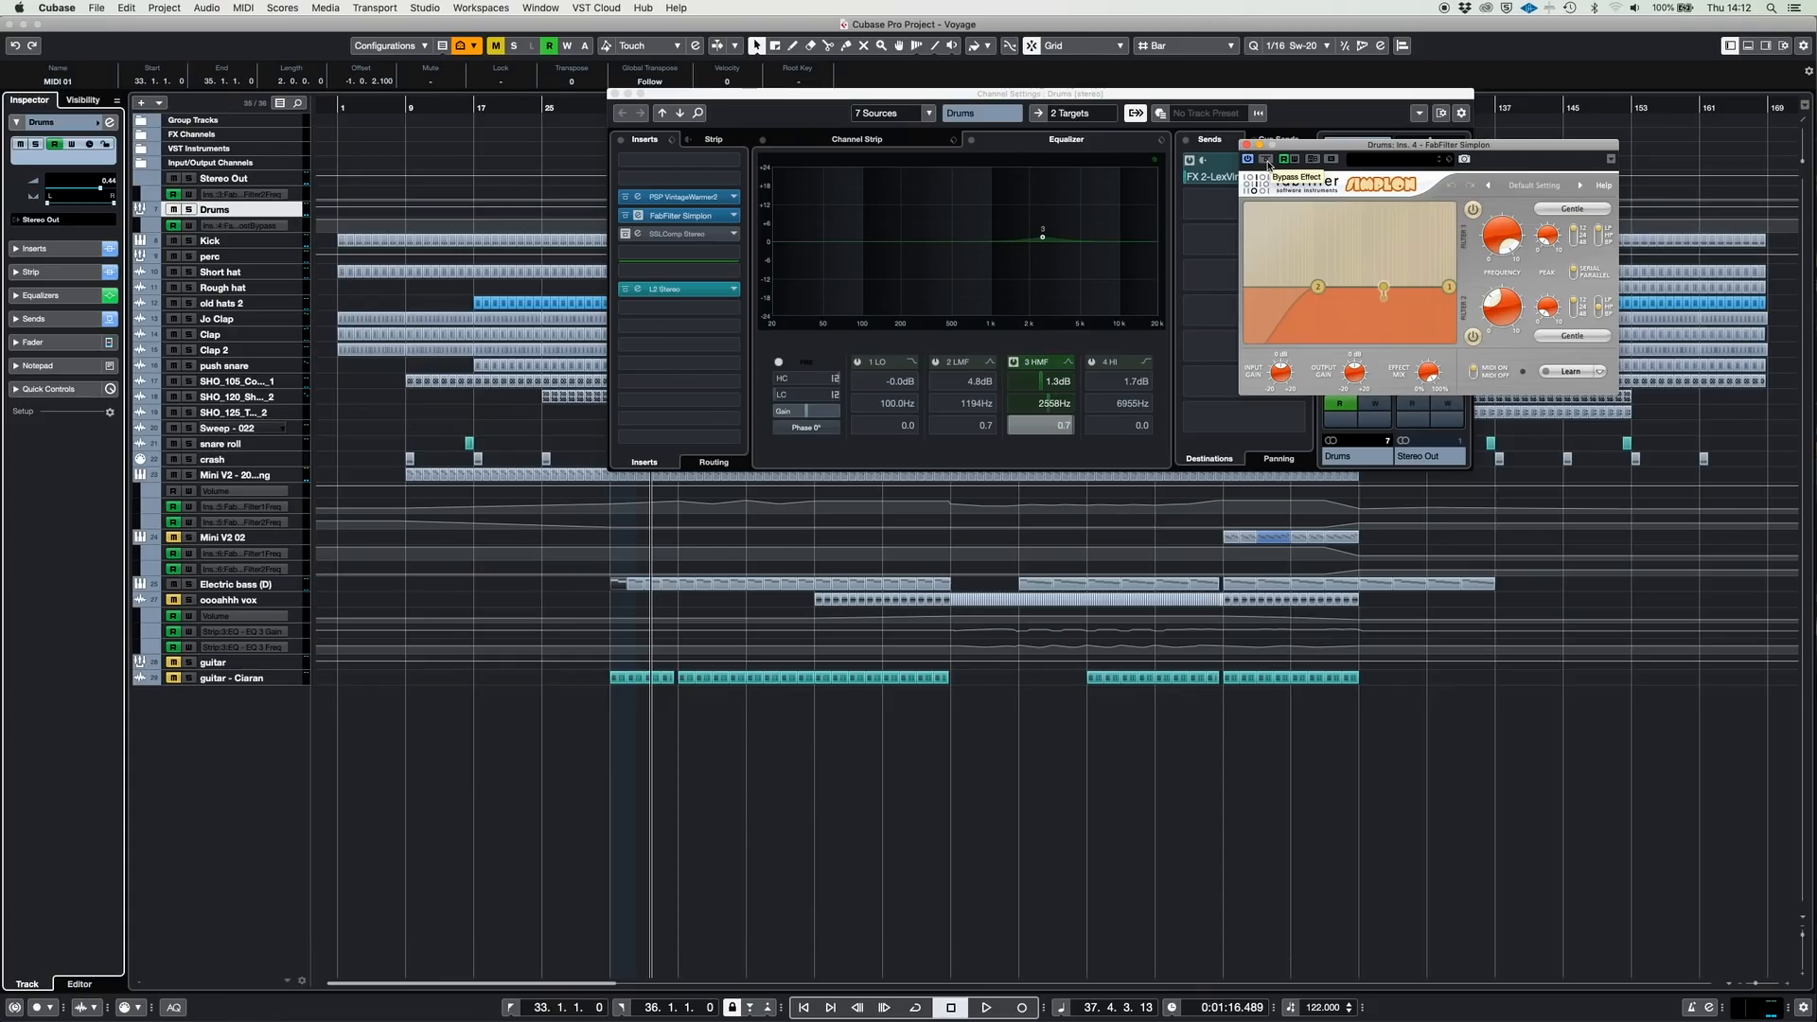
{"action": "left_click", "coordinate": [666, 198]}
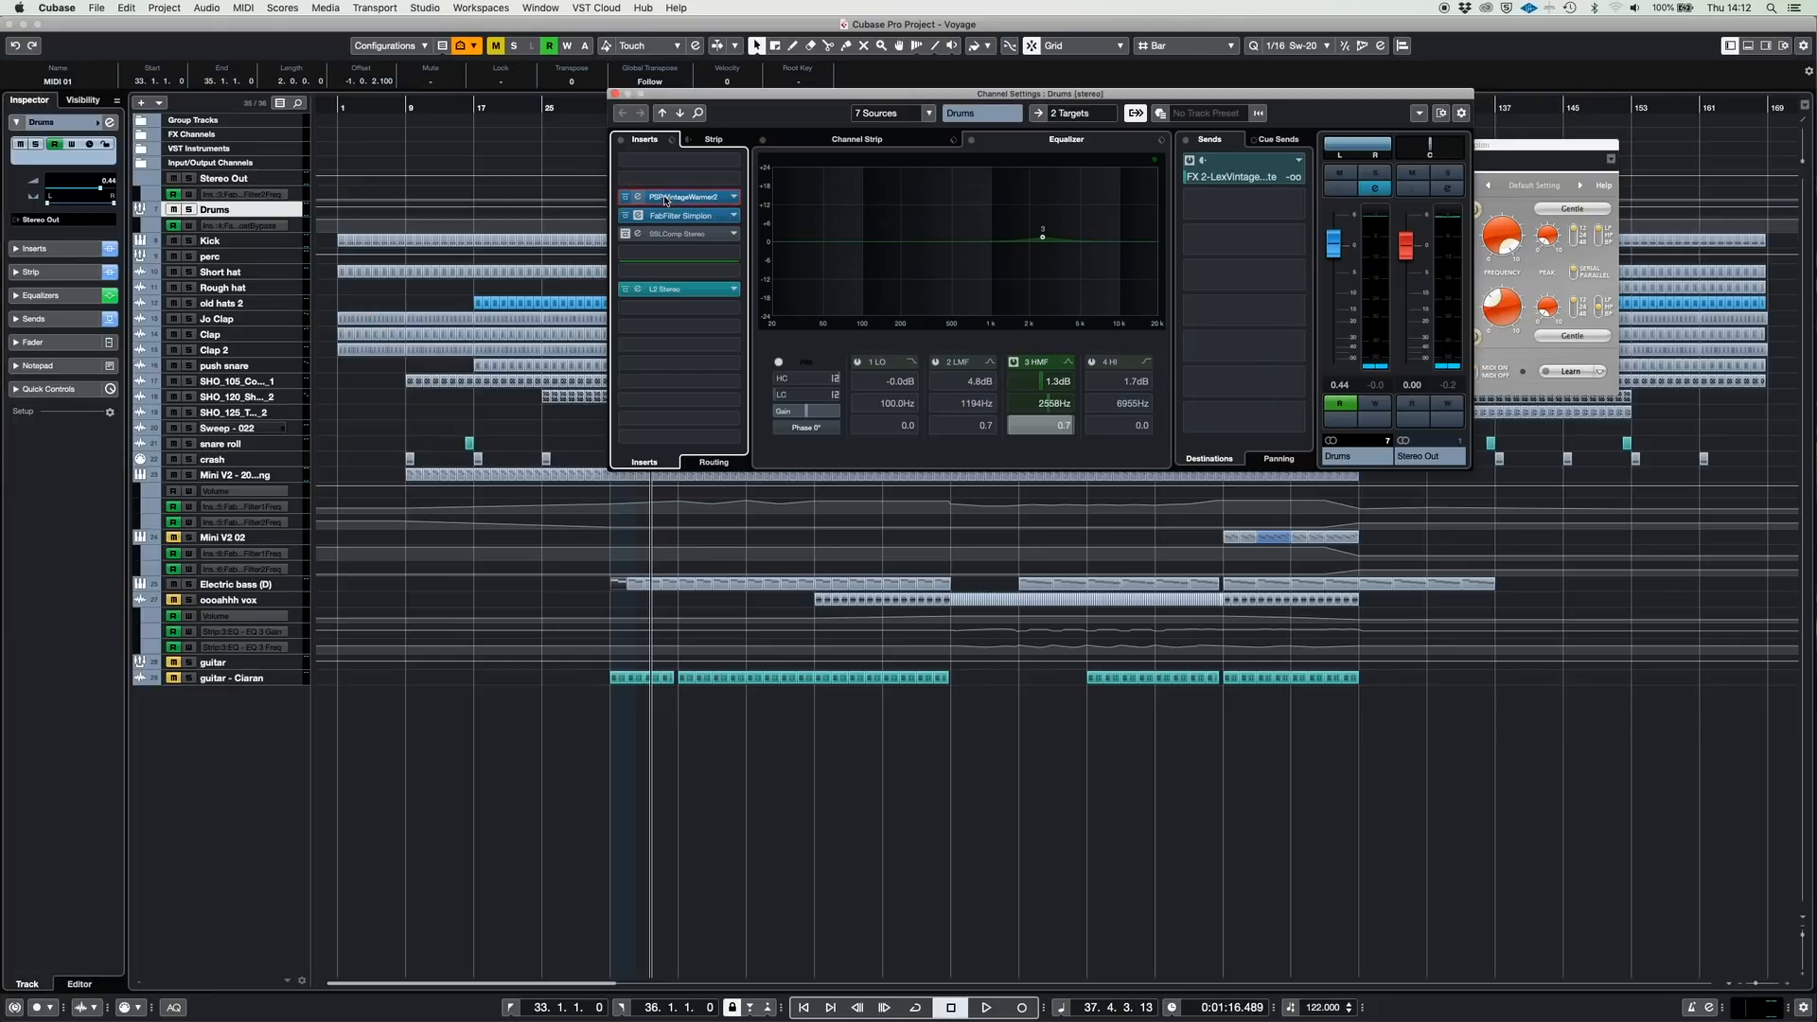
{"action": "left_click", "coordinate": [666, 198]}
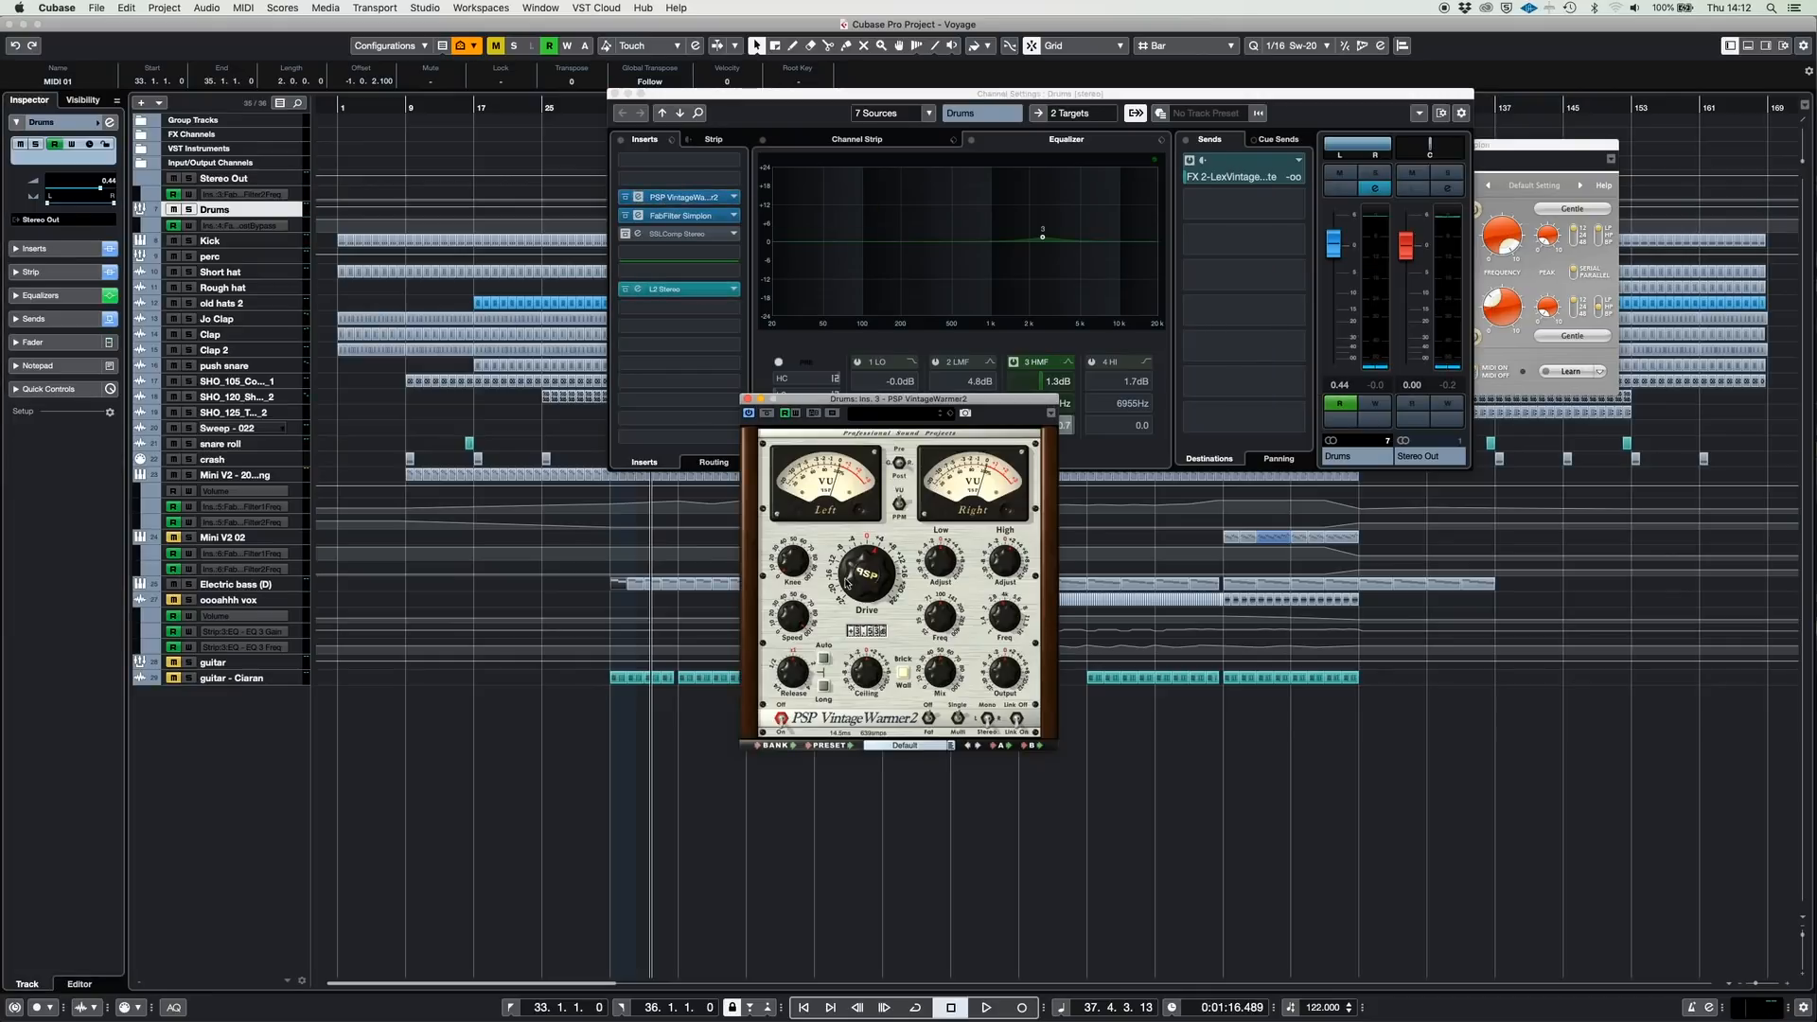
{"action": "left_click", "coordinate": [747, 400]}
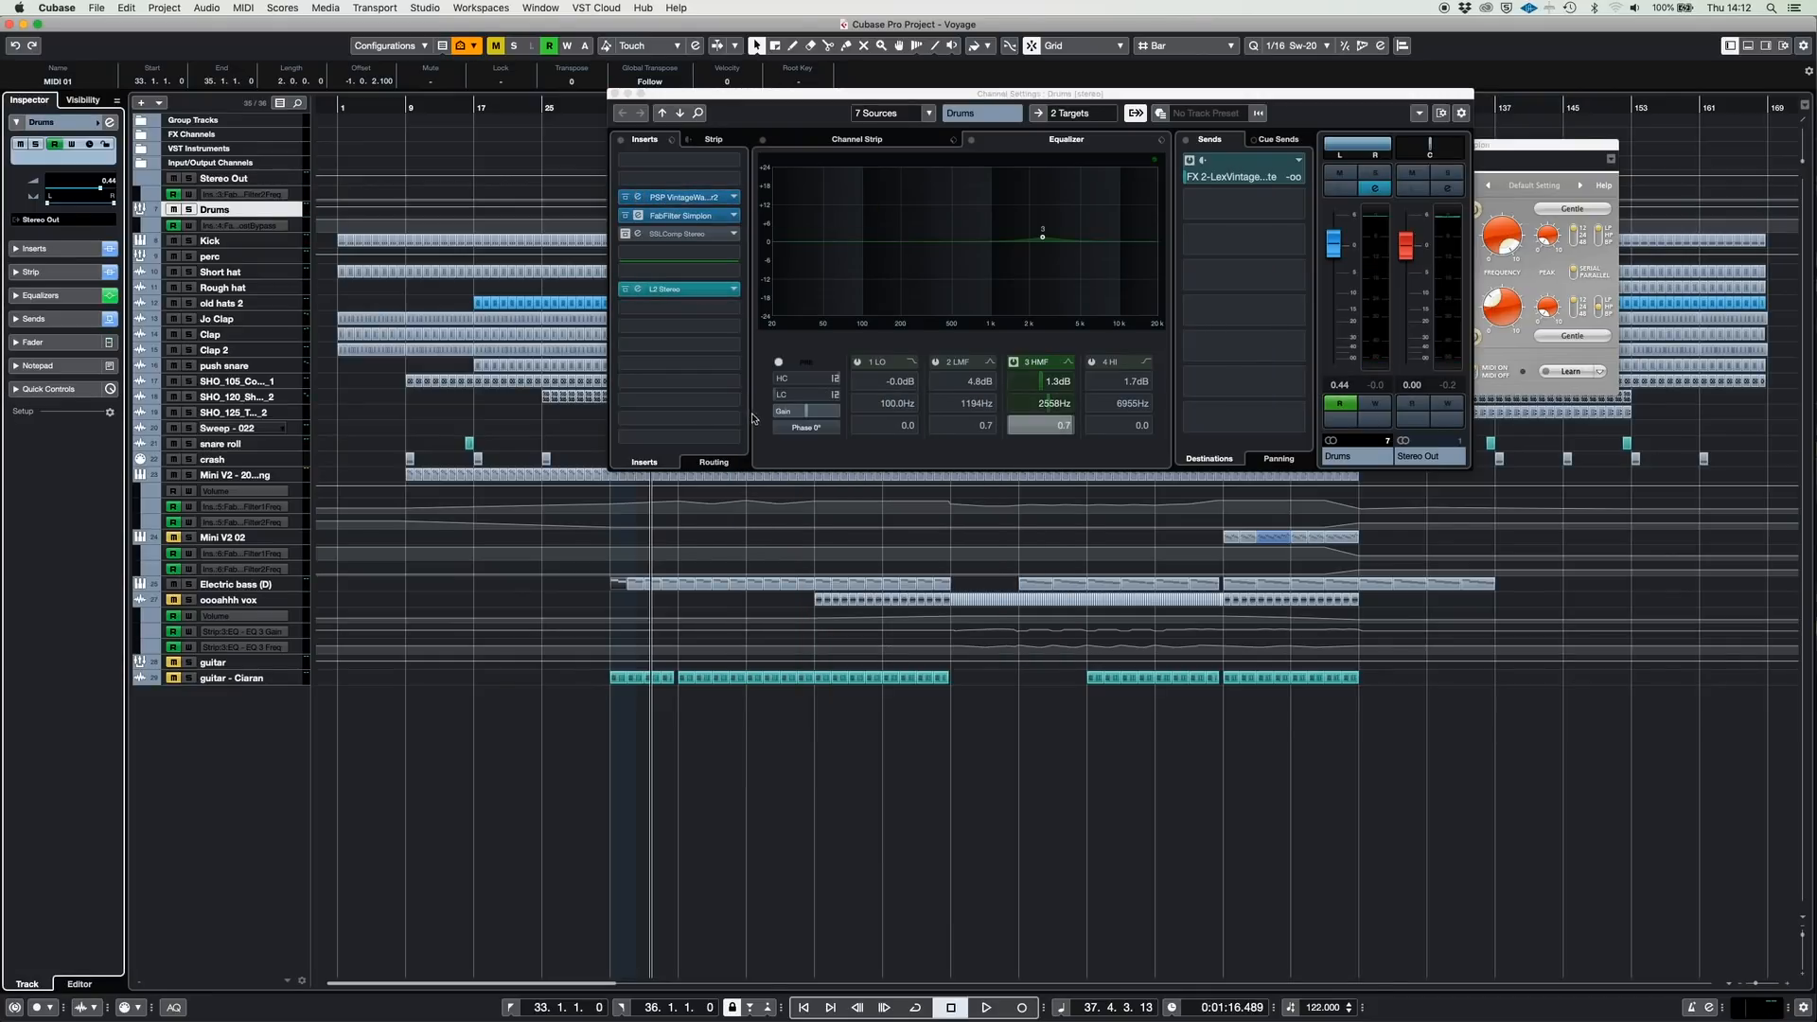
{"action": "left_click", "coordinate": [615, 94]}
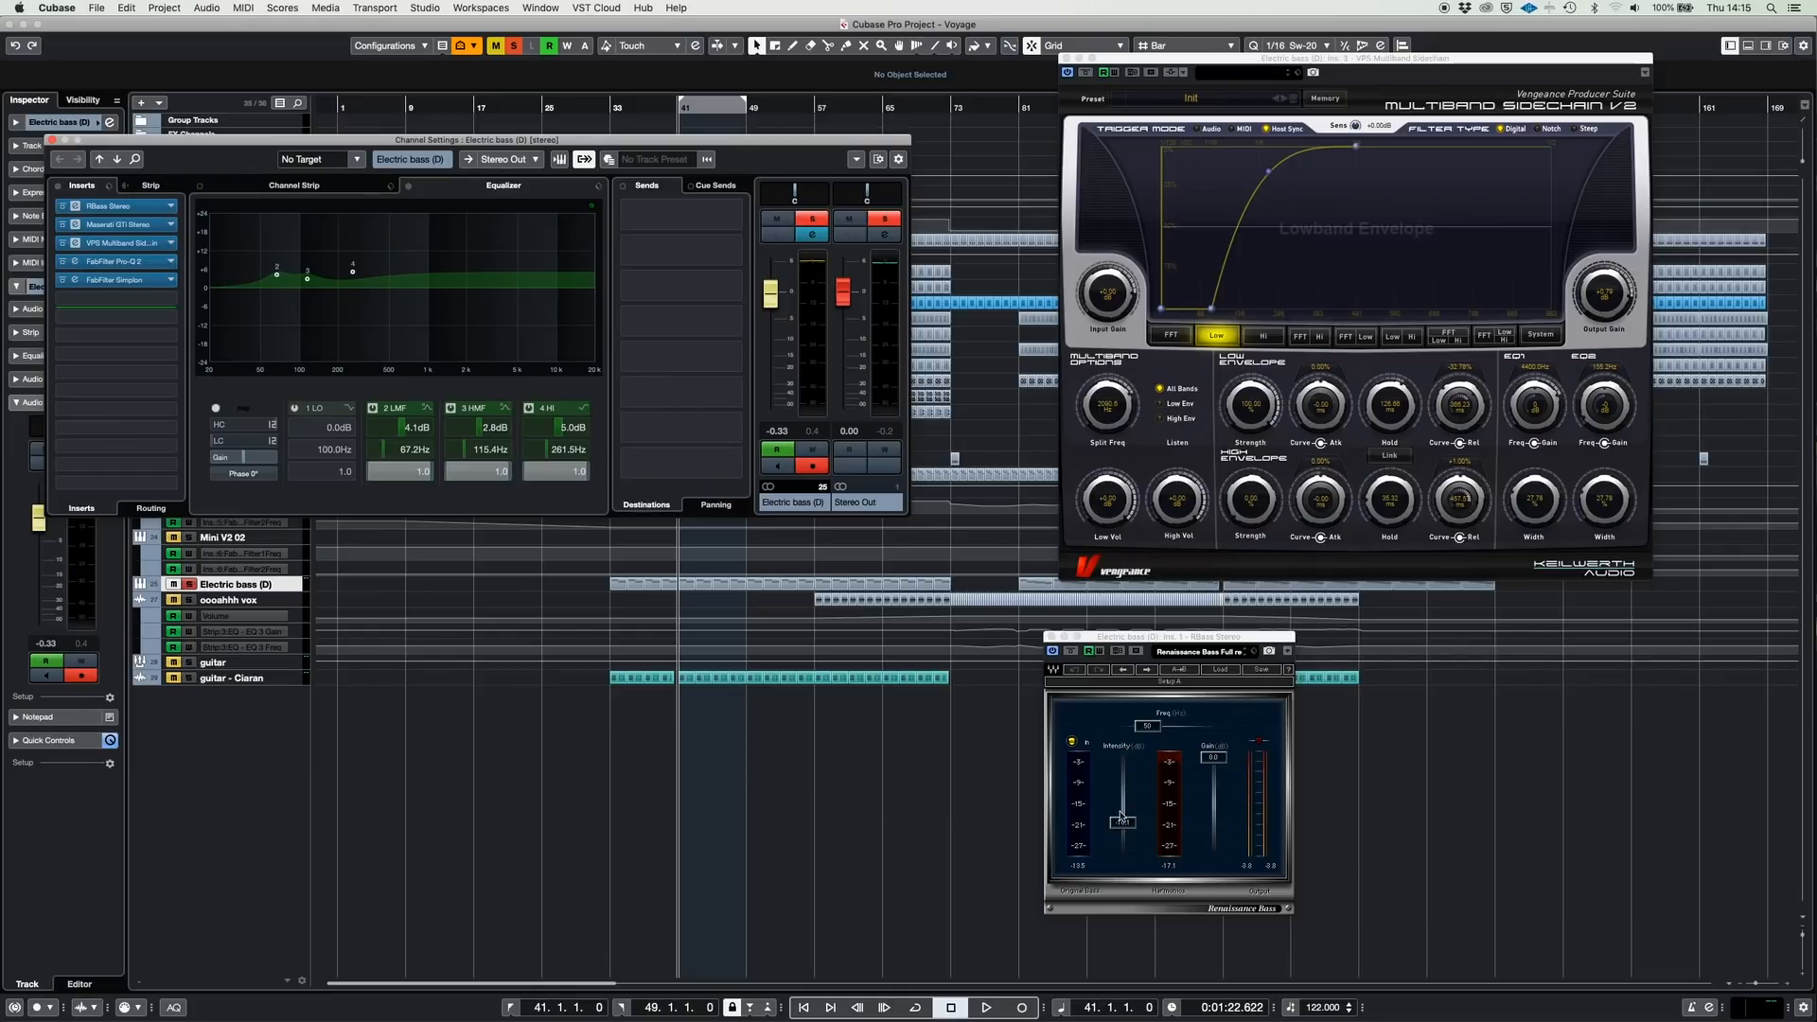
Inspect the Maserati GTi and VPS Multiband Sidechain inserts on the Electric bass channel.
{"action": "left_click", "coordinate": [96, 228]}
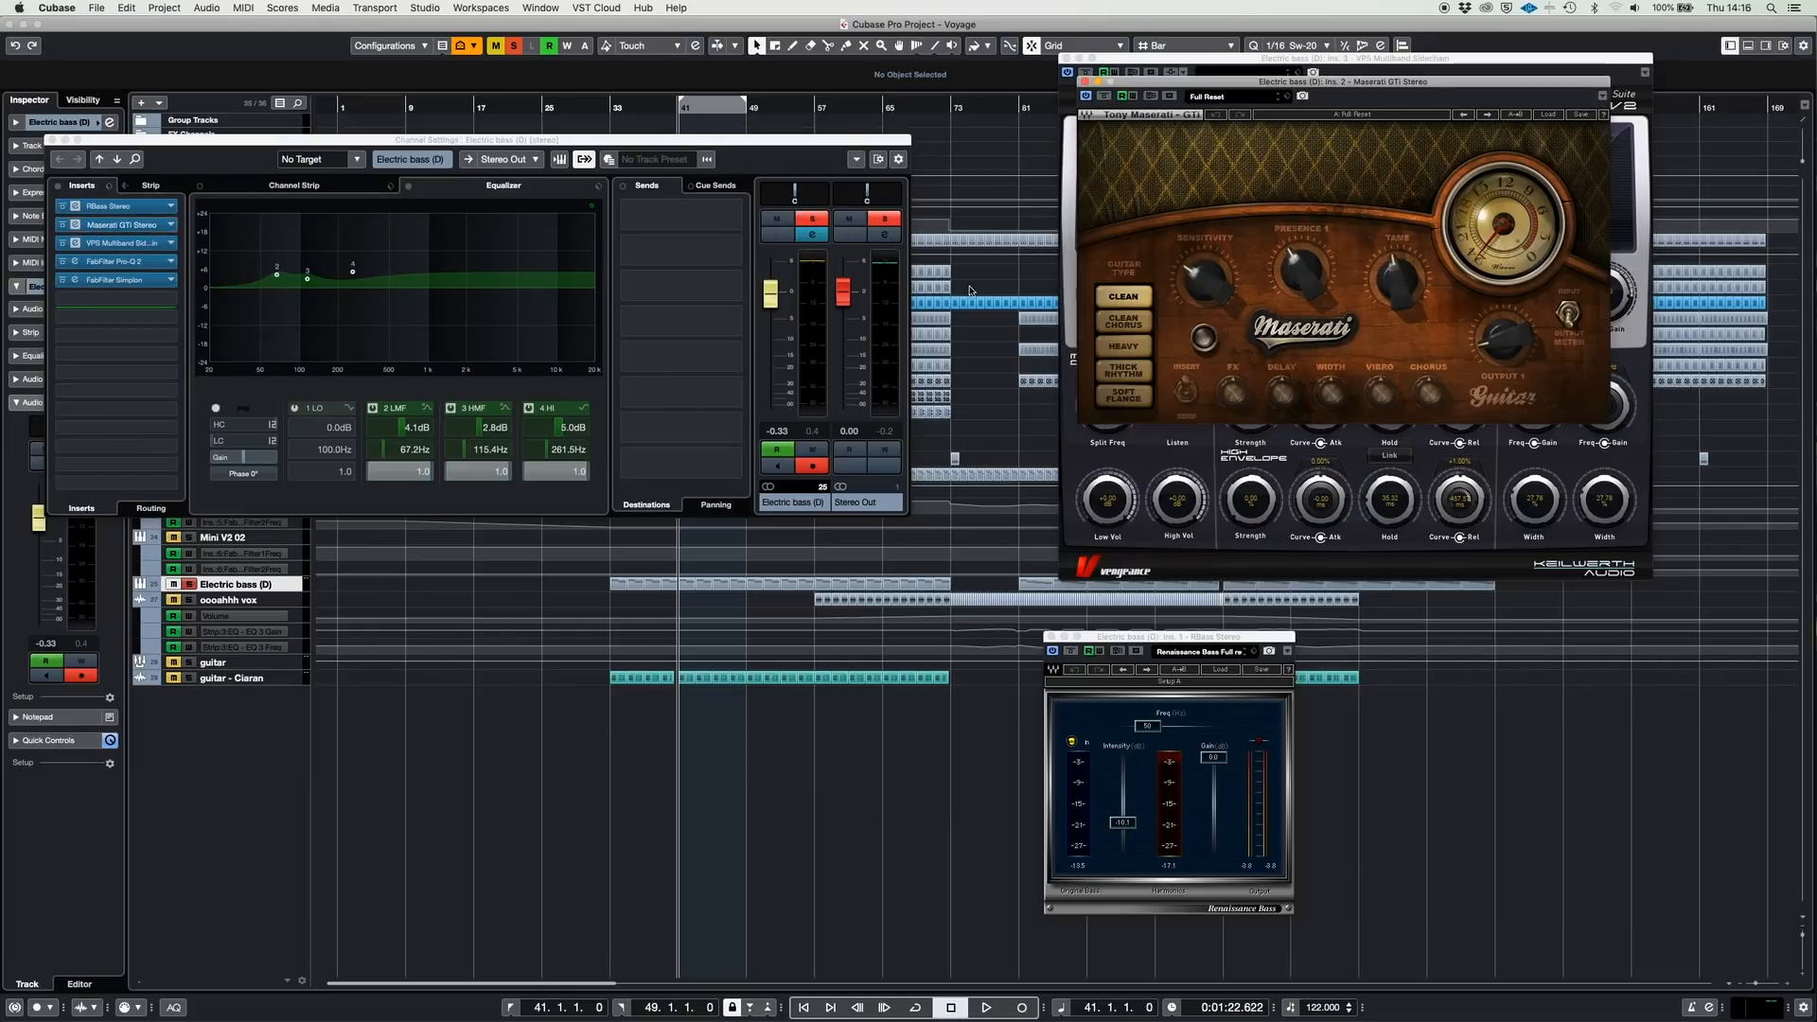
{"action": "left_click", "coordinate": [106, 242]}
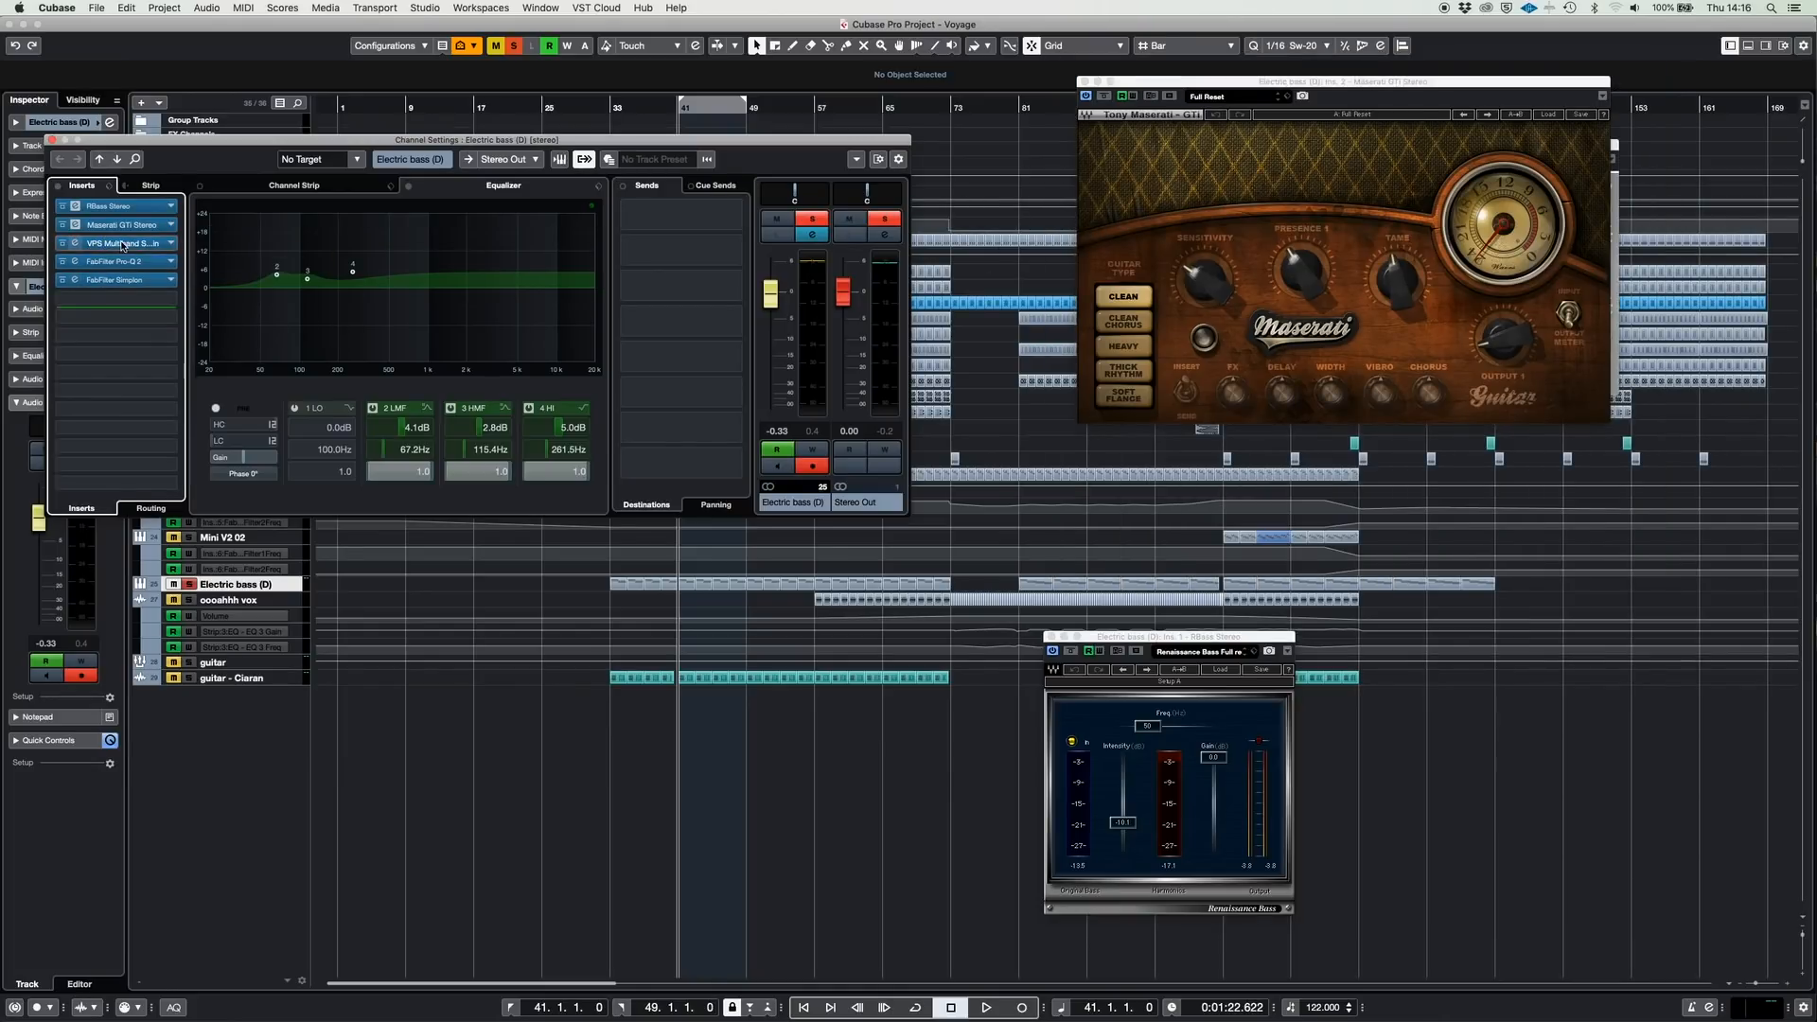
{"action": "left_click", "coordinate": [122, 244]}
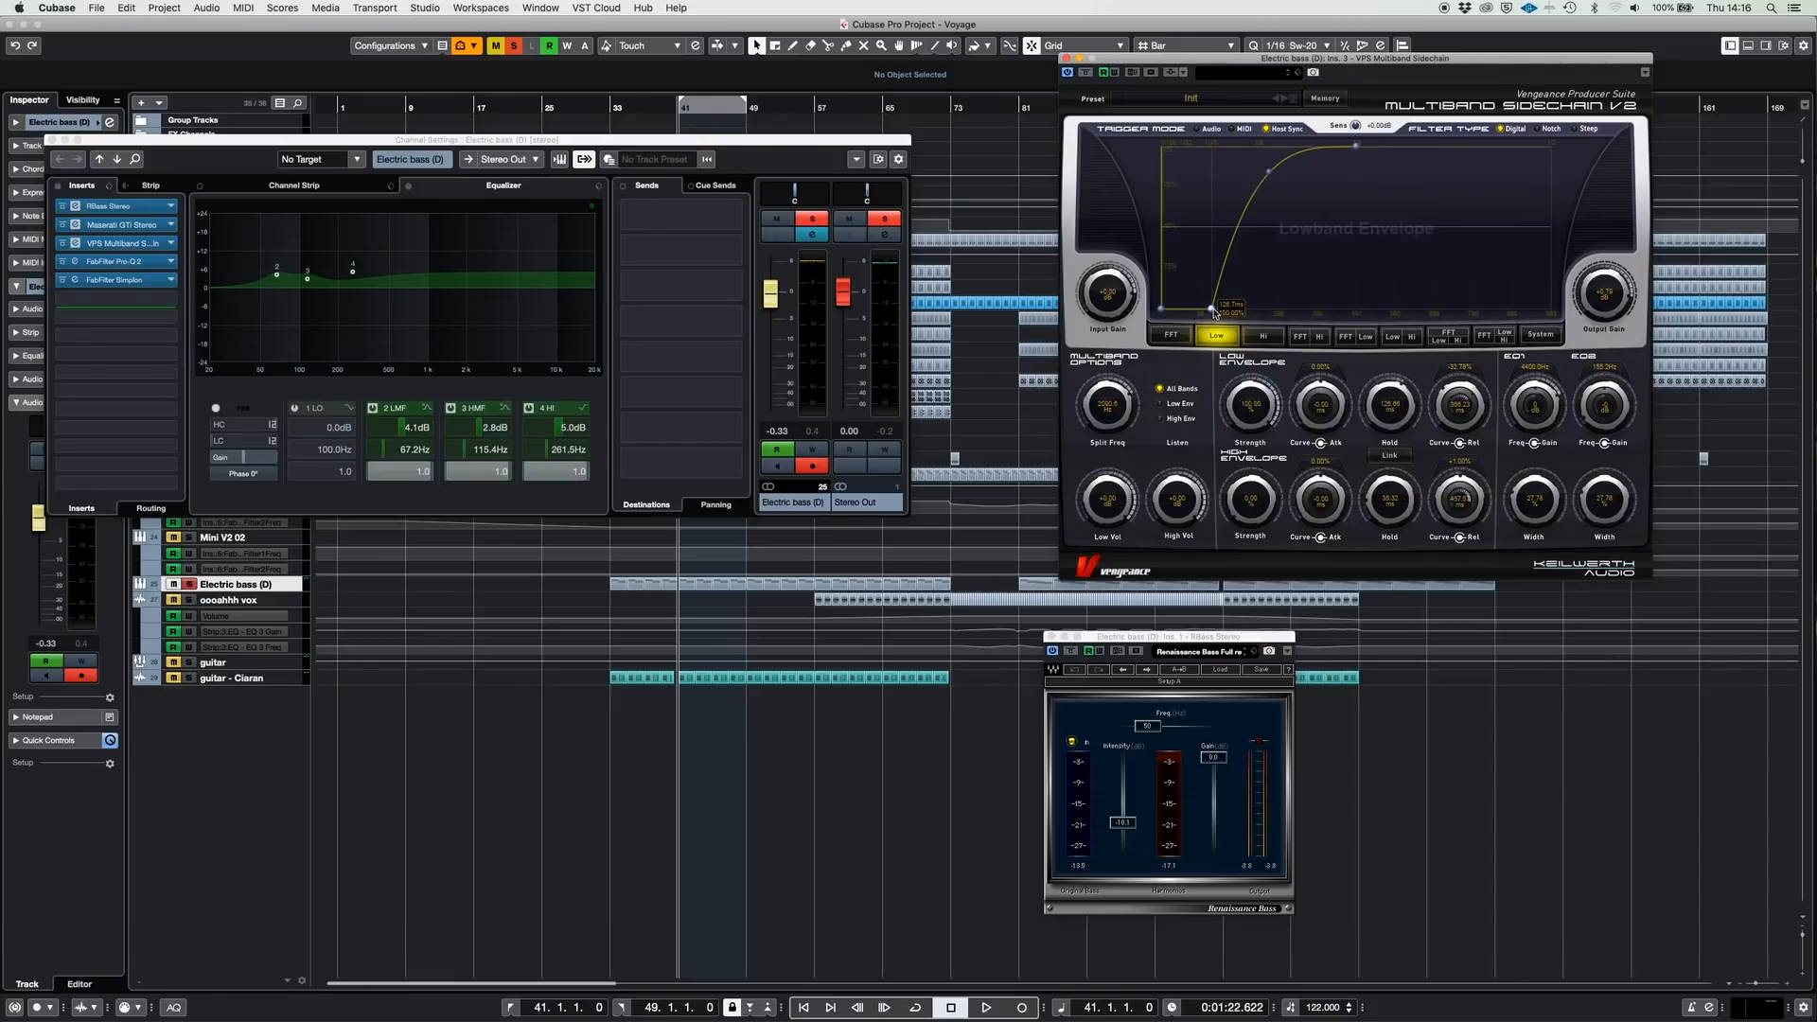
Shift the playback position and unsolo the Electric bass to hear its sidechained sound within the full mix.
{"action": "key", "text": "KP_Subtract"}
{"action": "key", "text": "KP_Add"}
{"action": "key", "text": "KP_Add"}
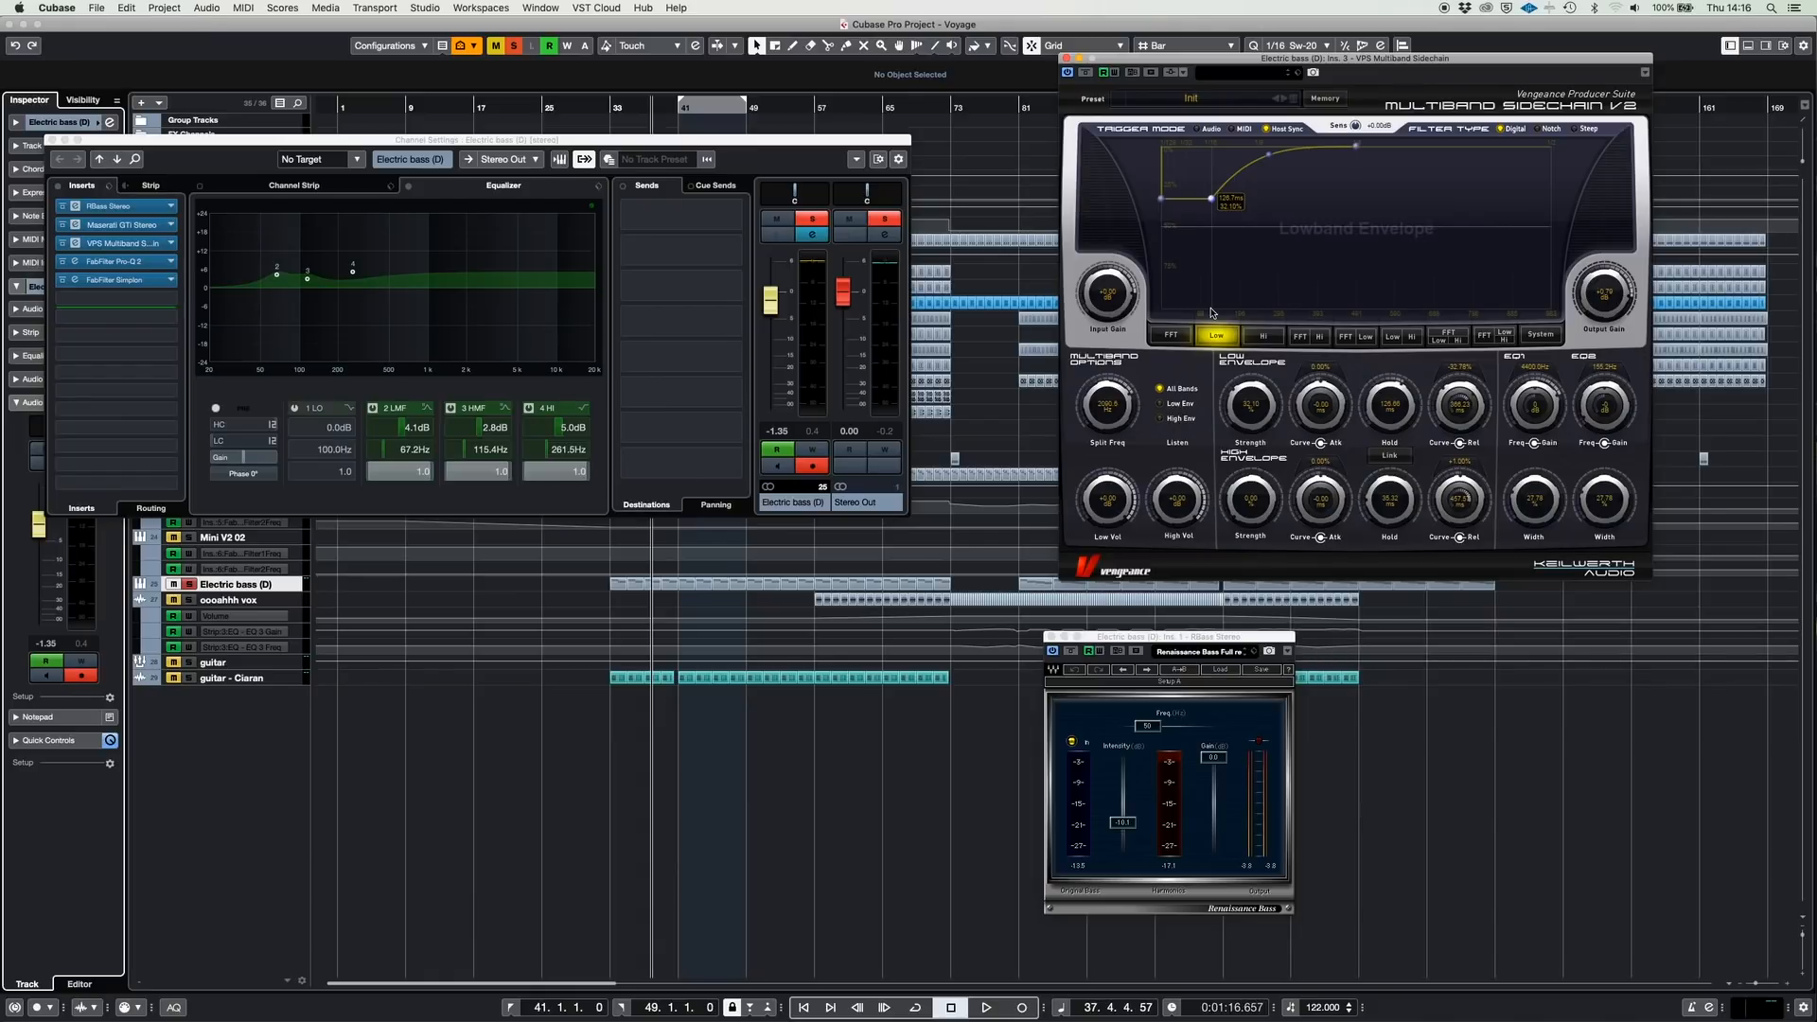
{"action": "left_click", "coordinate": [189, 584]}
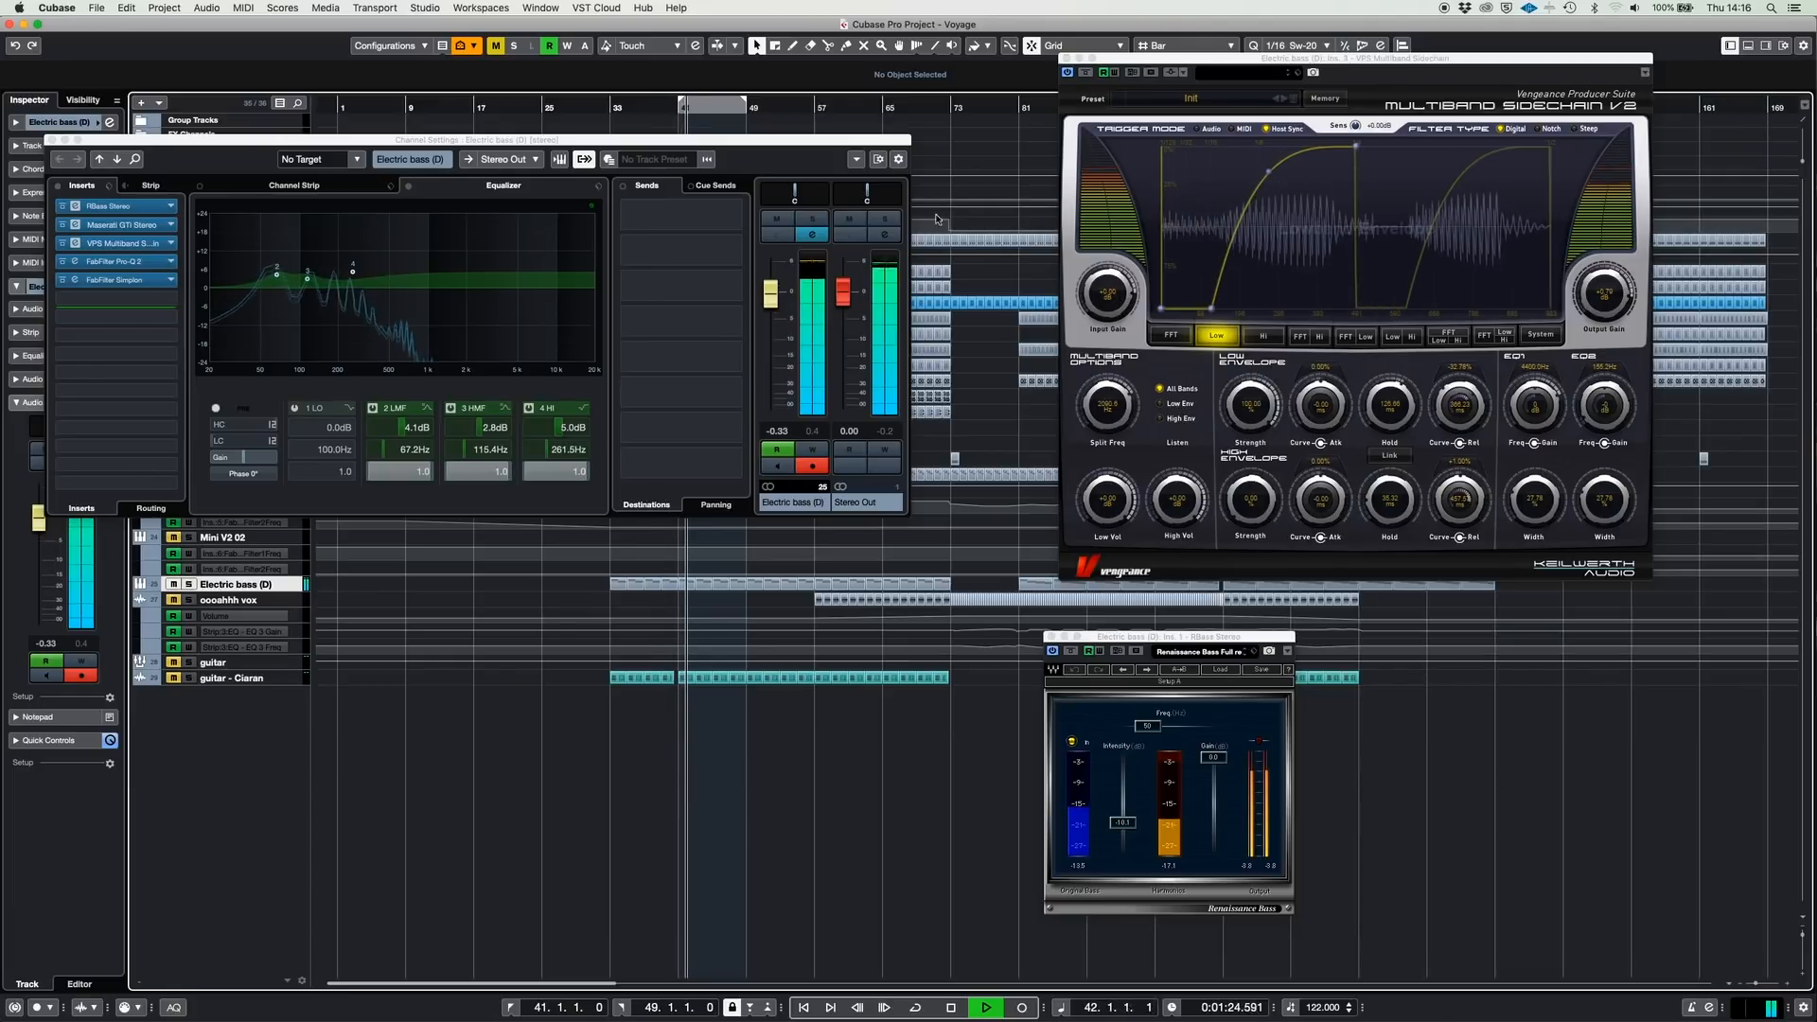
Close the Electric bass channel settings and its VPS Multiband Sidechain, Renaissance Bass and Maserati GTi windows.
{"action": "left_click", "coordinate": [732, 132]}
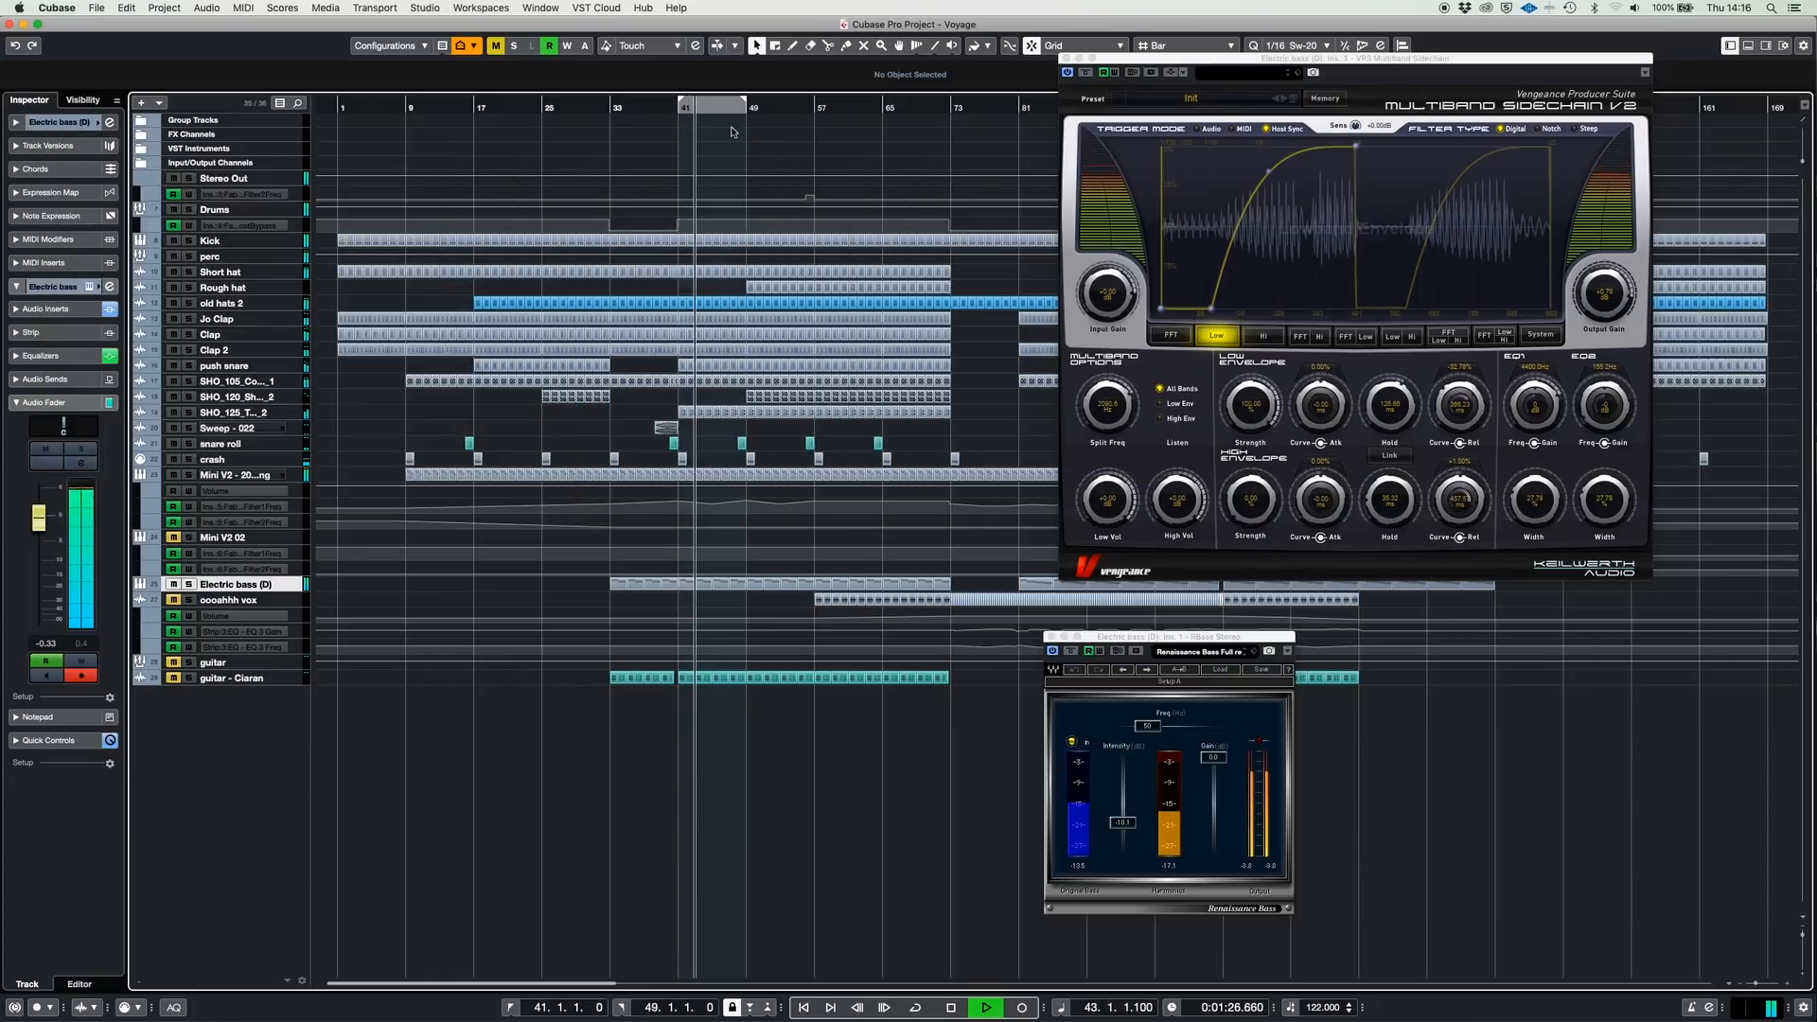
{"action": "left_click", "coordinate": [1066, 58]}
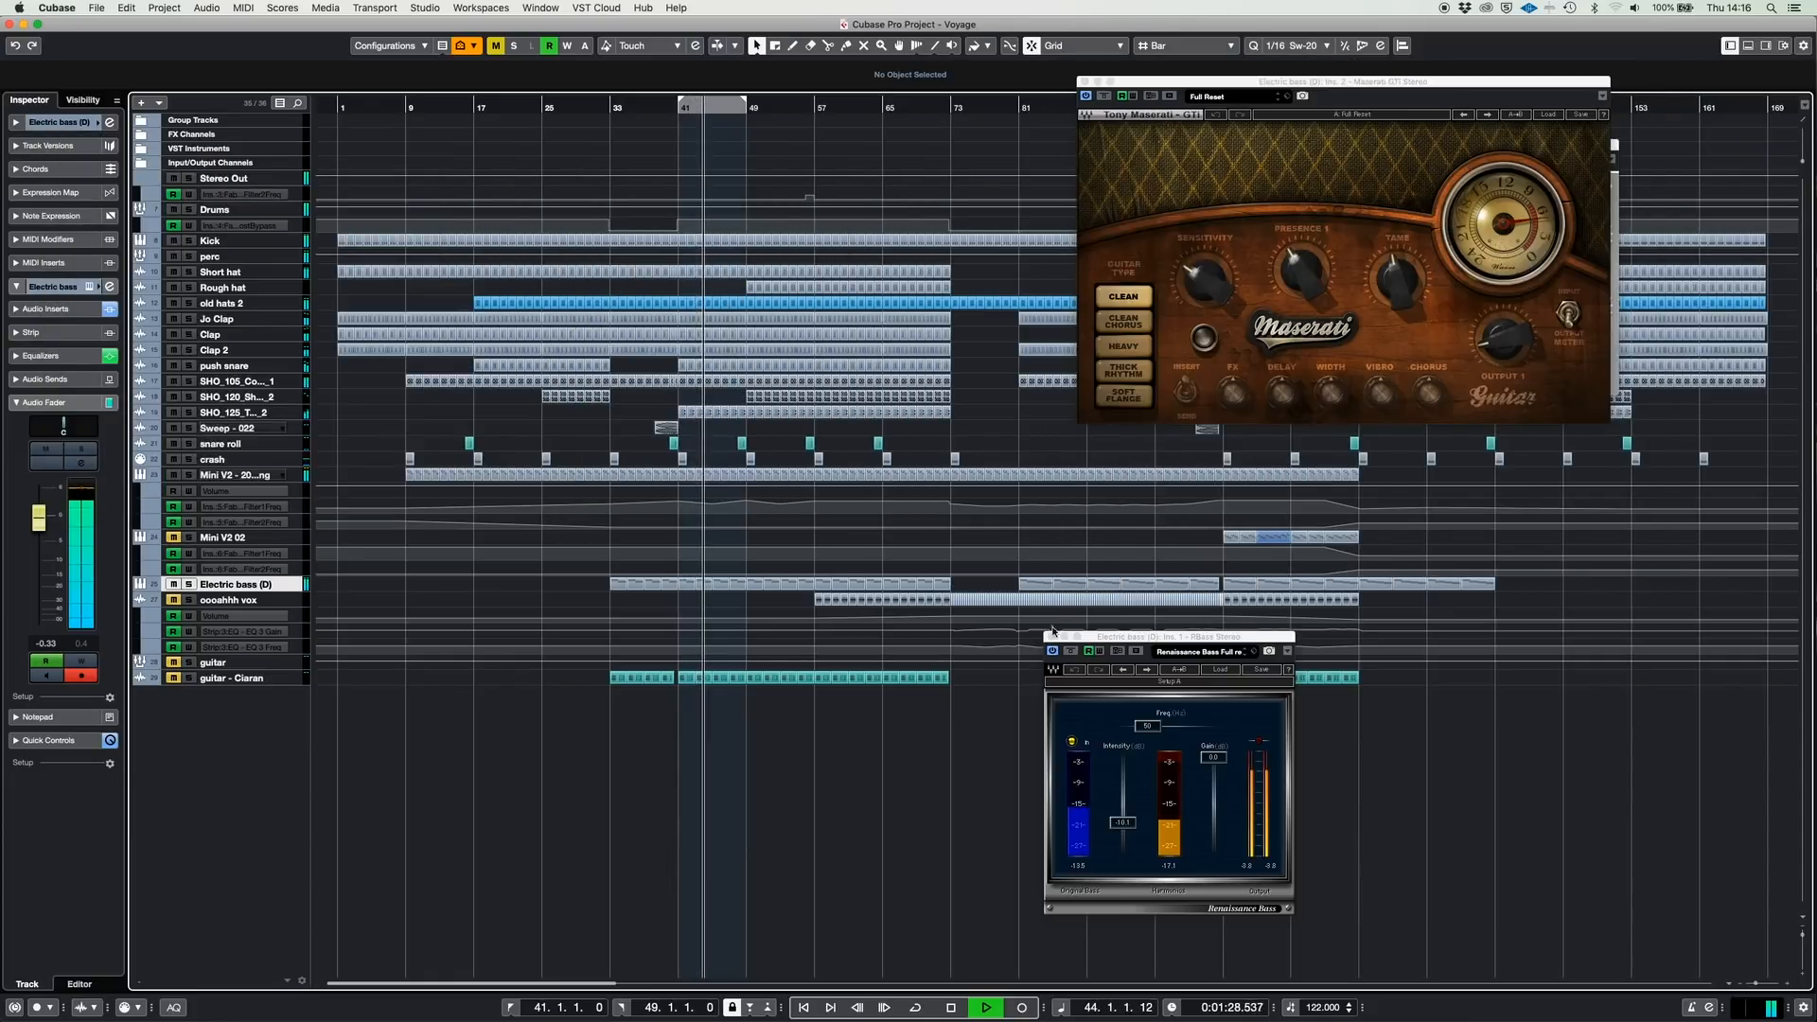
{"action": "left_click", "coordinate": [1048, 635]}
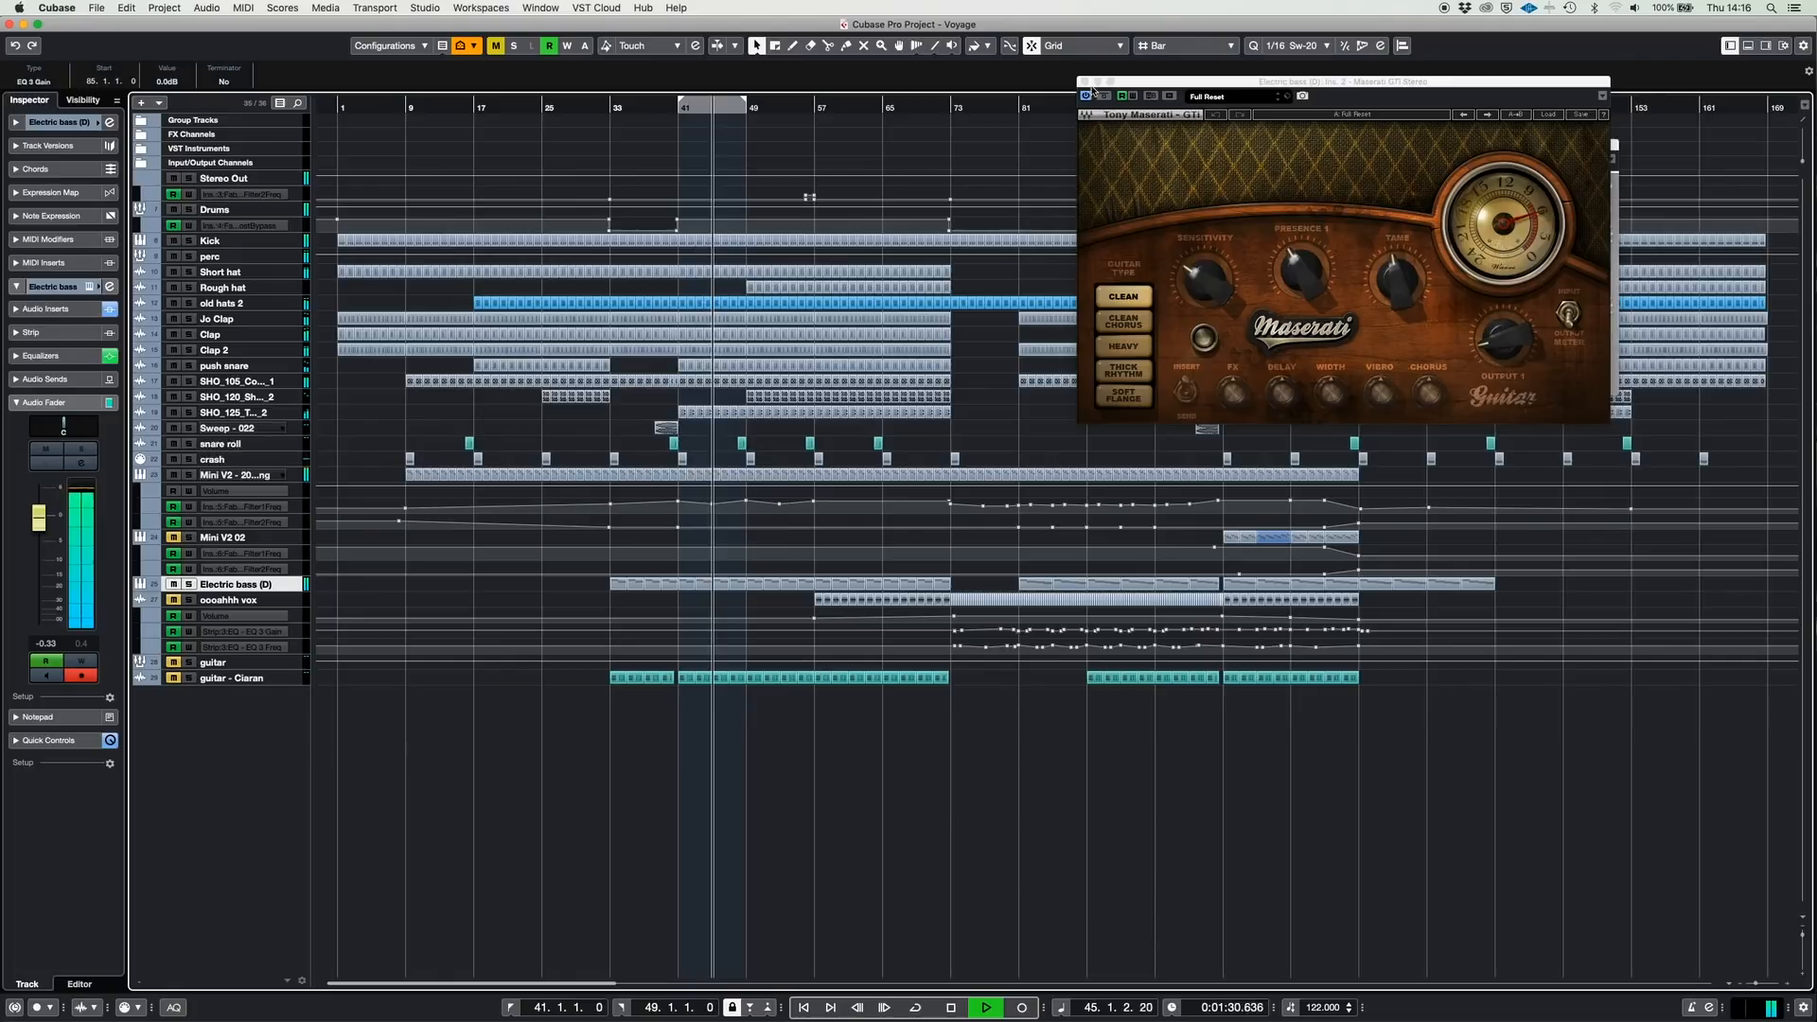
{"action": "left_click", "coordinate": [1086, 83]}
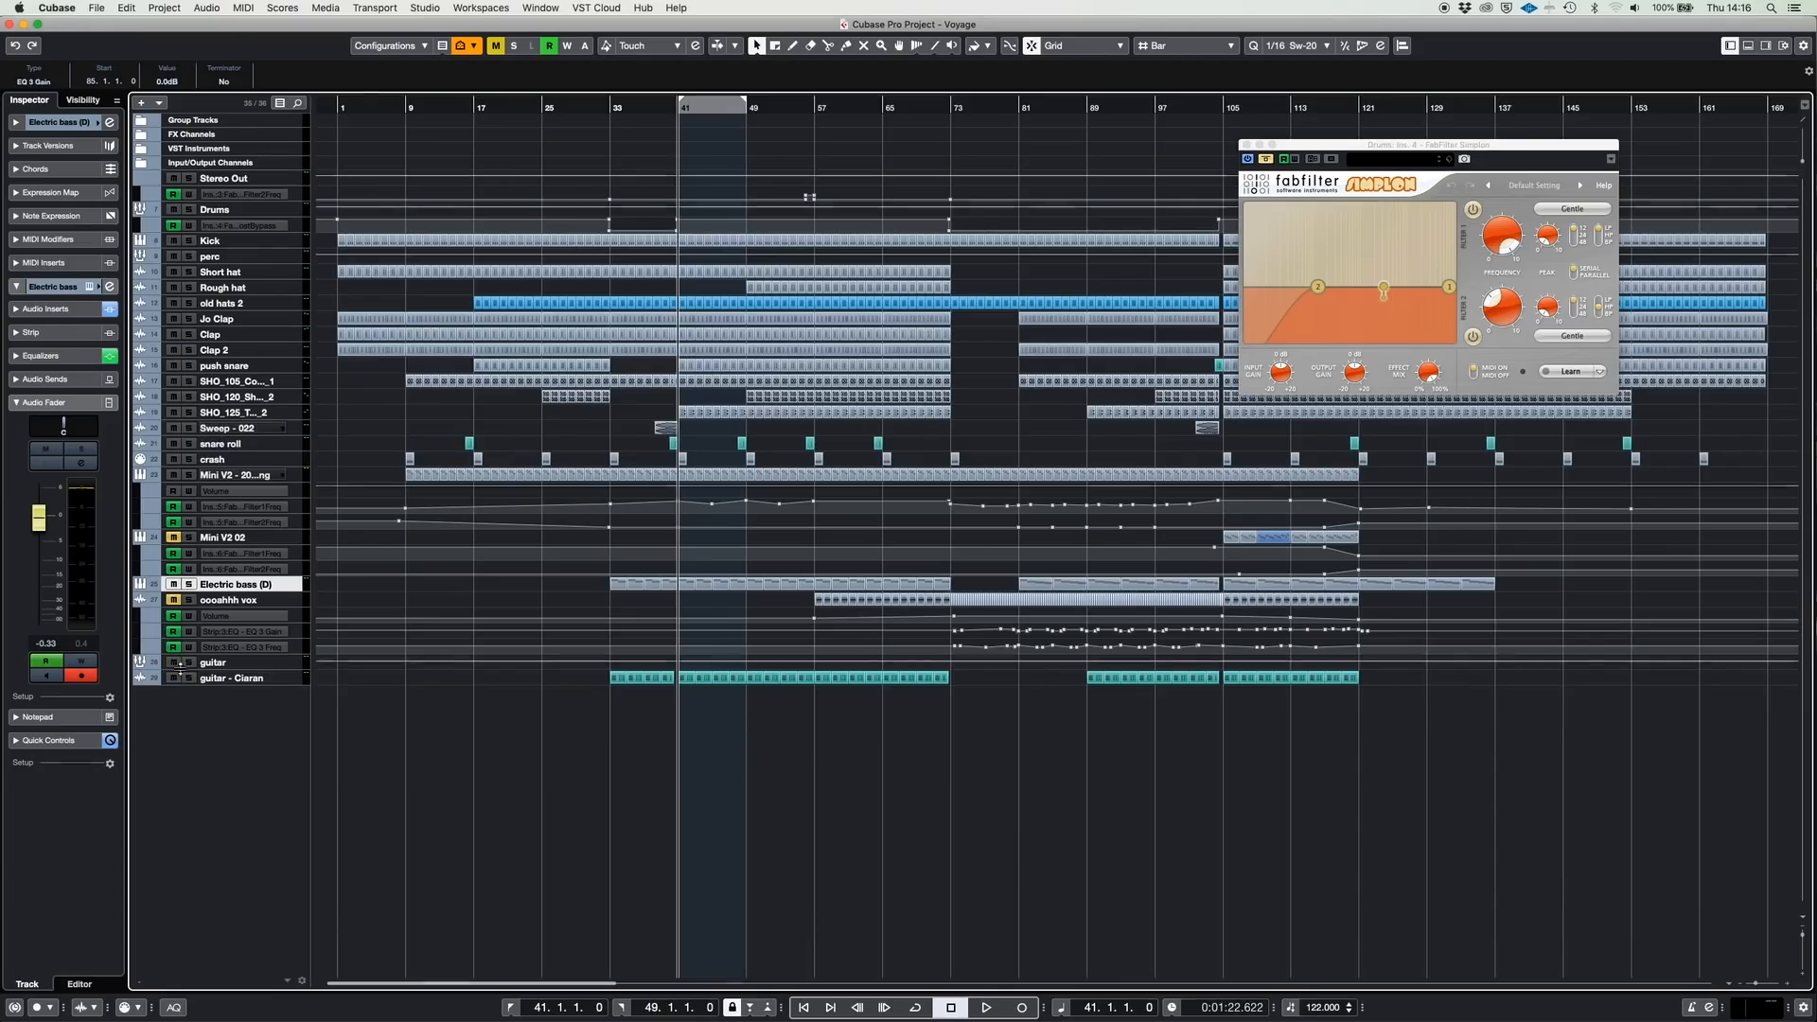
Solo the recorded guitar track, audition its Take 3 part at bar 41 in the Audio Part Editor with Solo Editor toggled, and close the editor.
{"action": "left_click", "coordinate": [189, 678]}
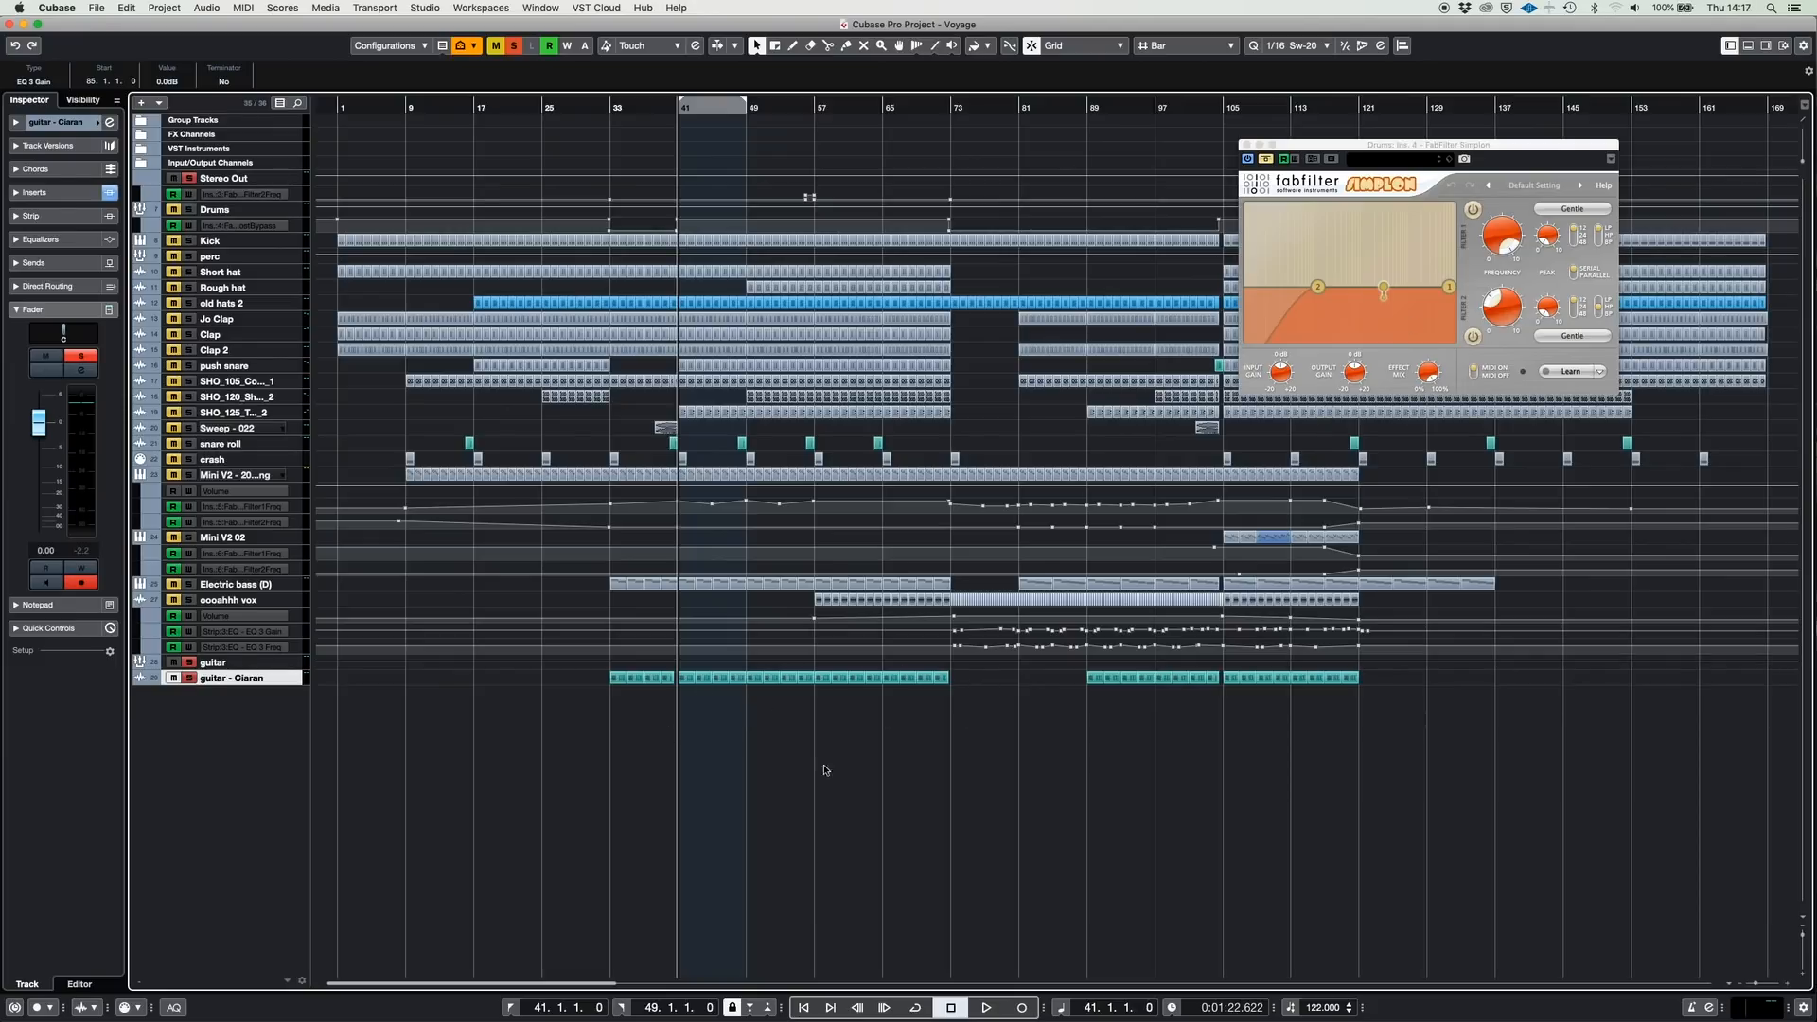
{"action": "double_click", "coordinate": [684, 677]}
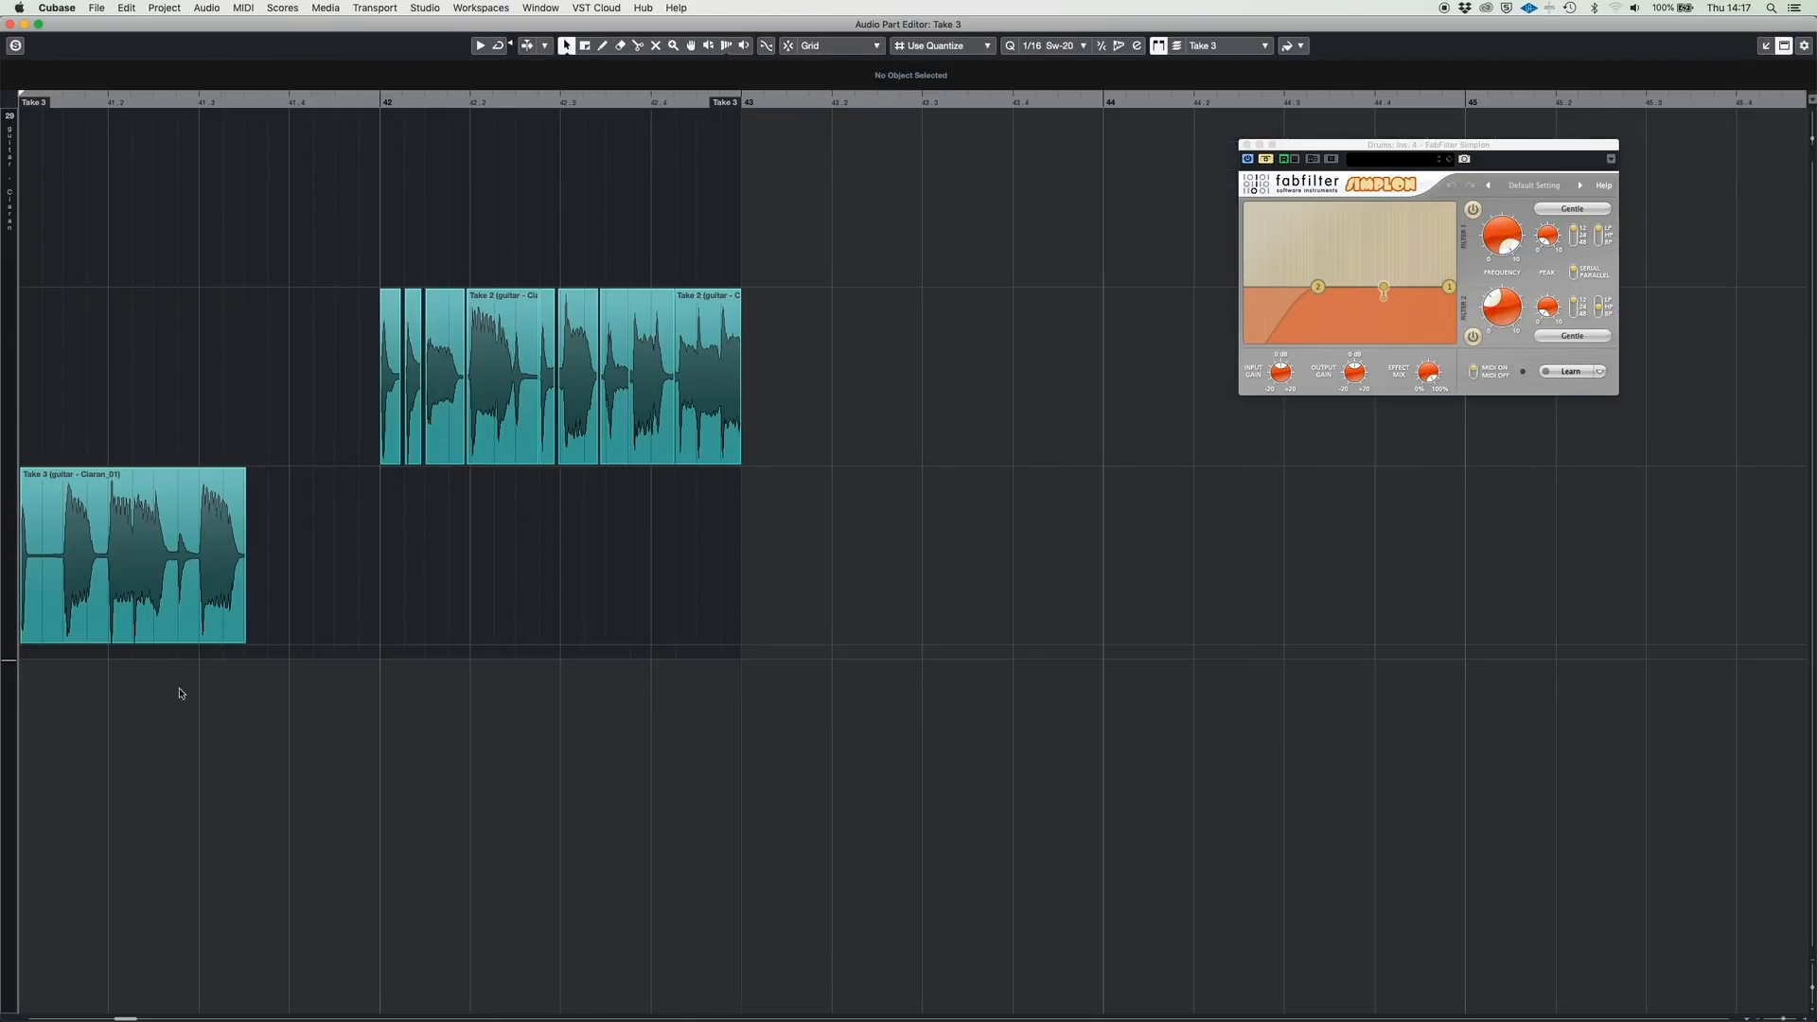
{"action": "key", "text": "space"}
{"action": "left_click", "coordinate": [15, 47]}
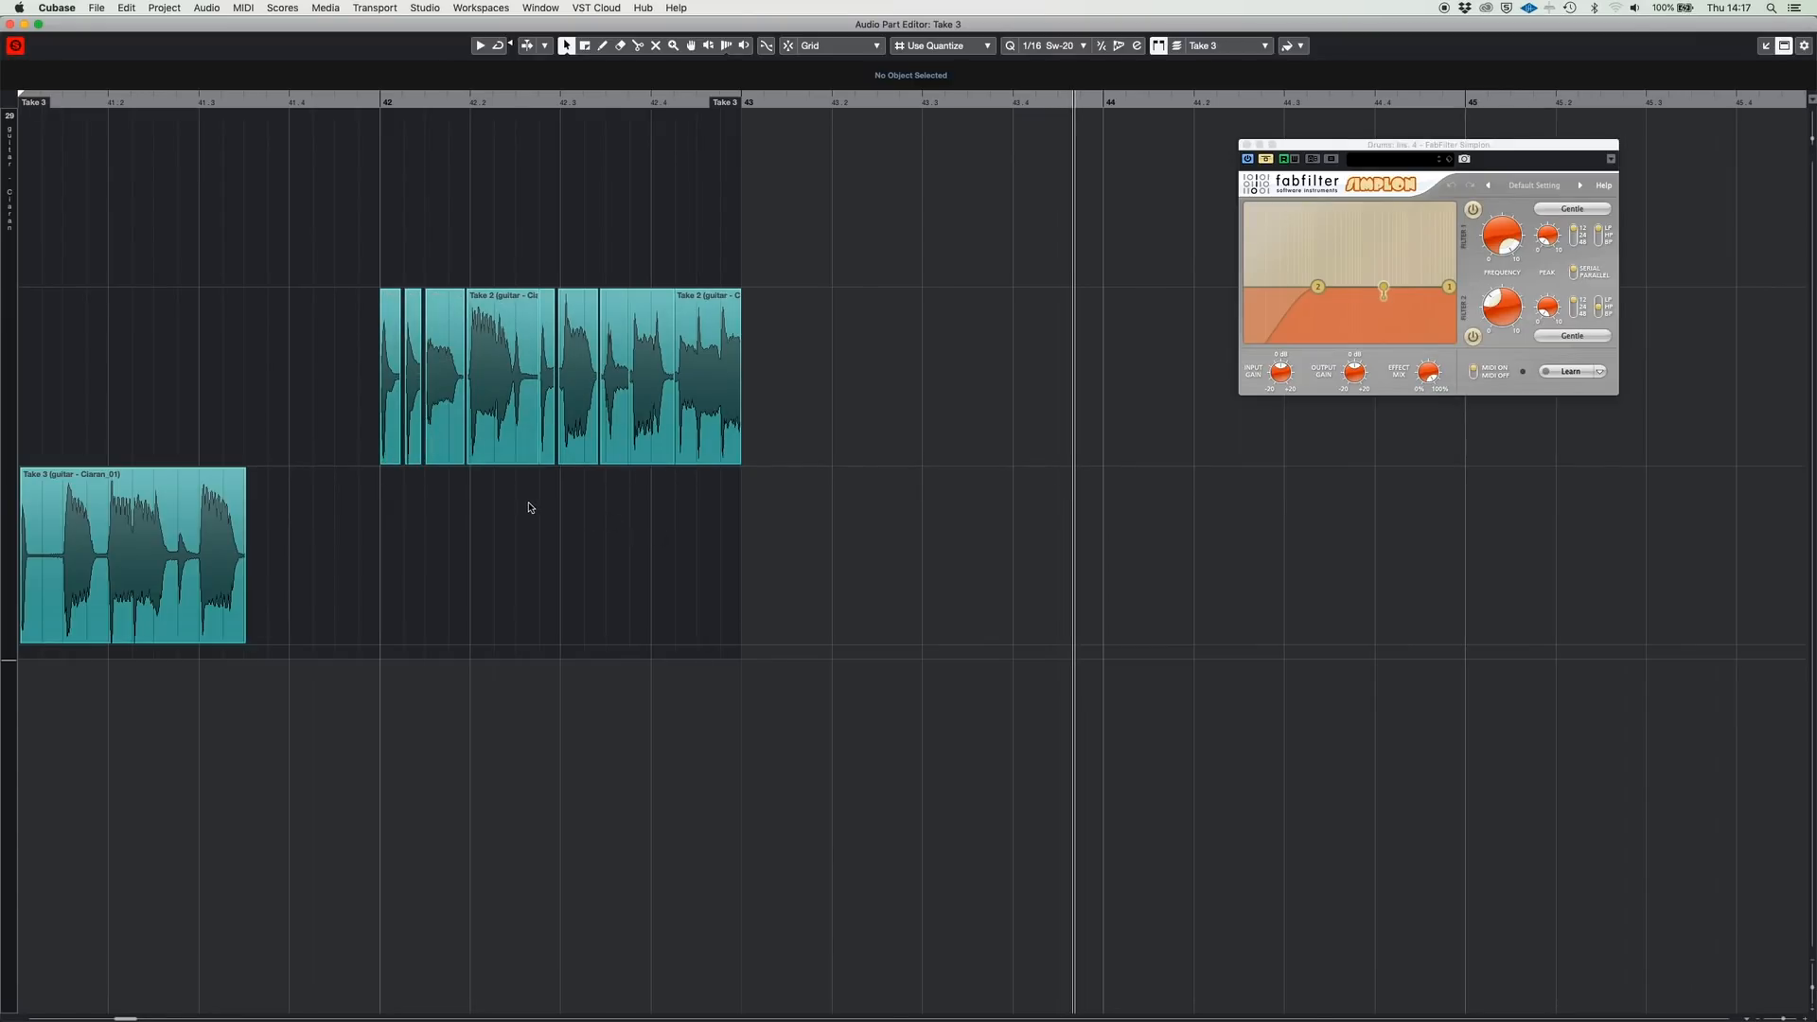
{"action": "left_click", "coordinate": [9, 24]}
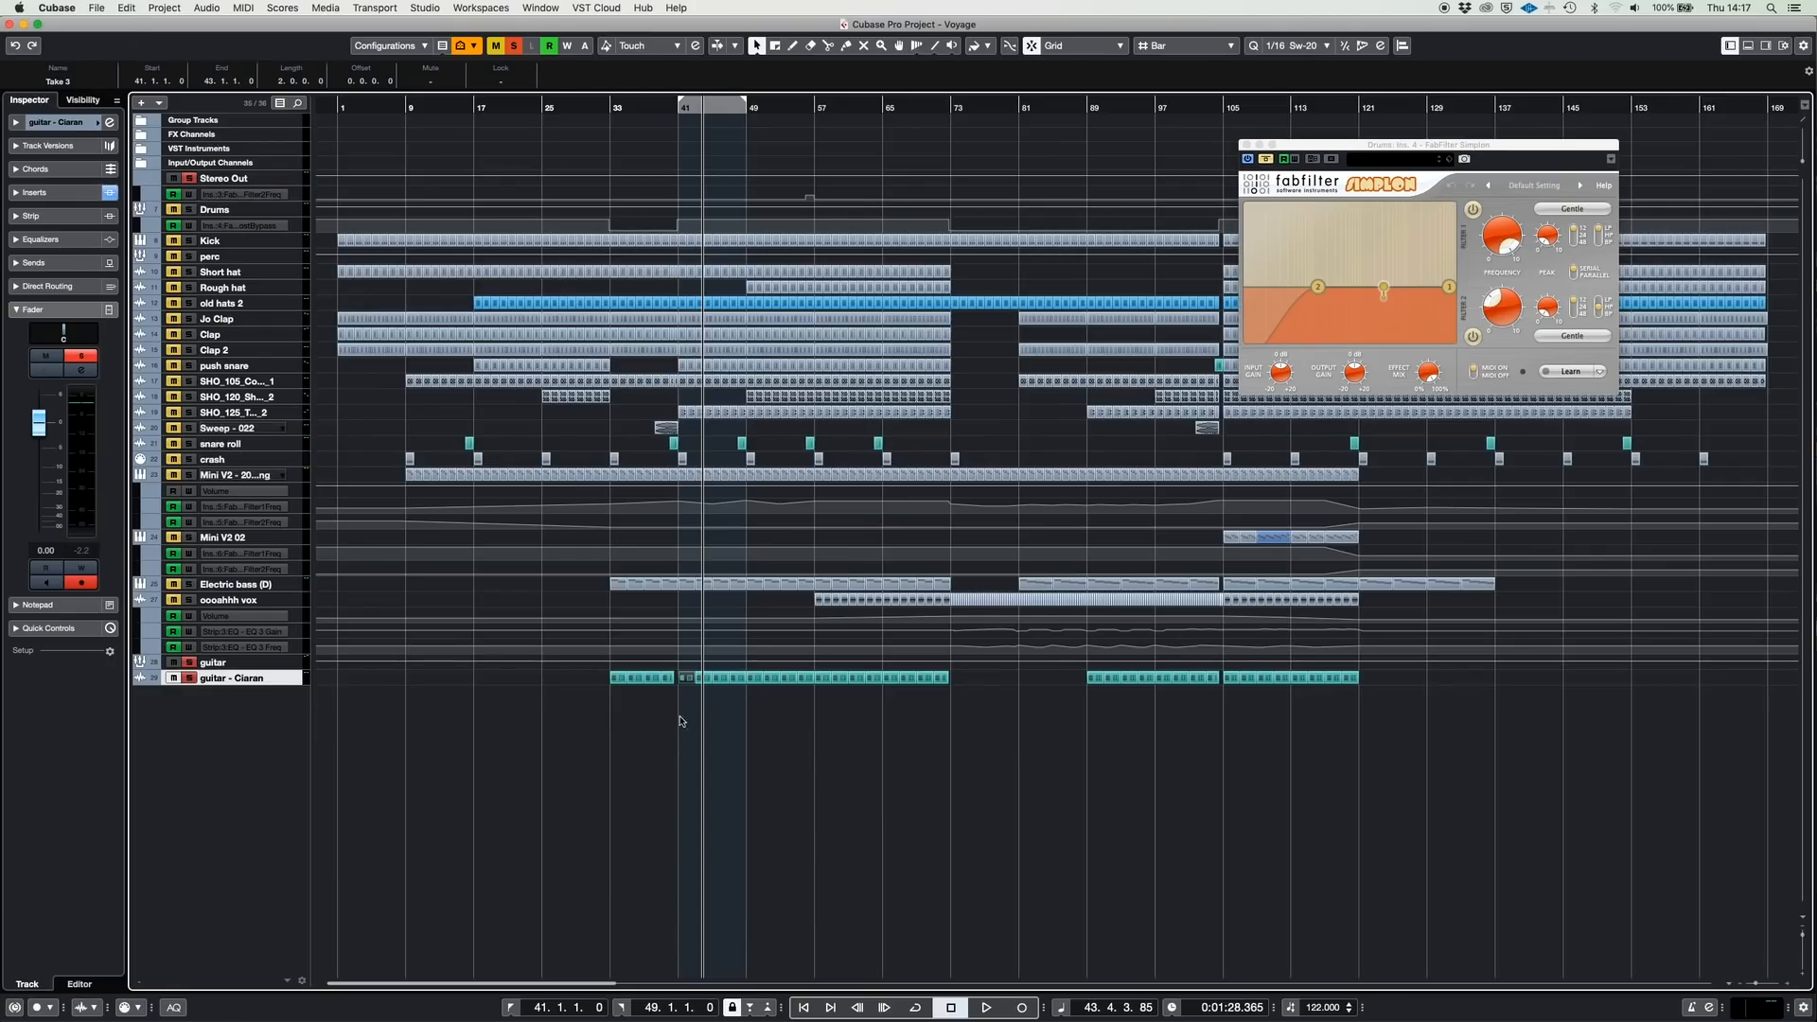
Inspect the recorded guitar's channel and GTR Amp Mono insert, and audition the track with GTR Amp and FabFilter Pro-Q bypassed.
{"action": "left_click", "coordinate": [109, 124]}
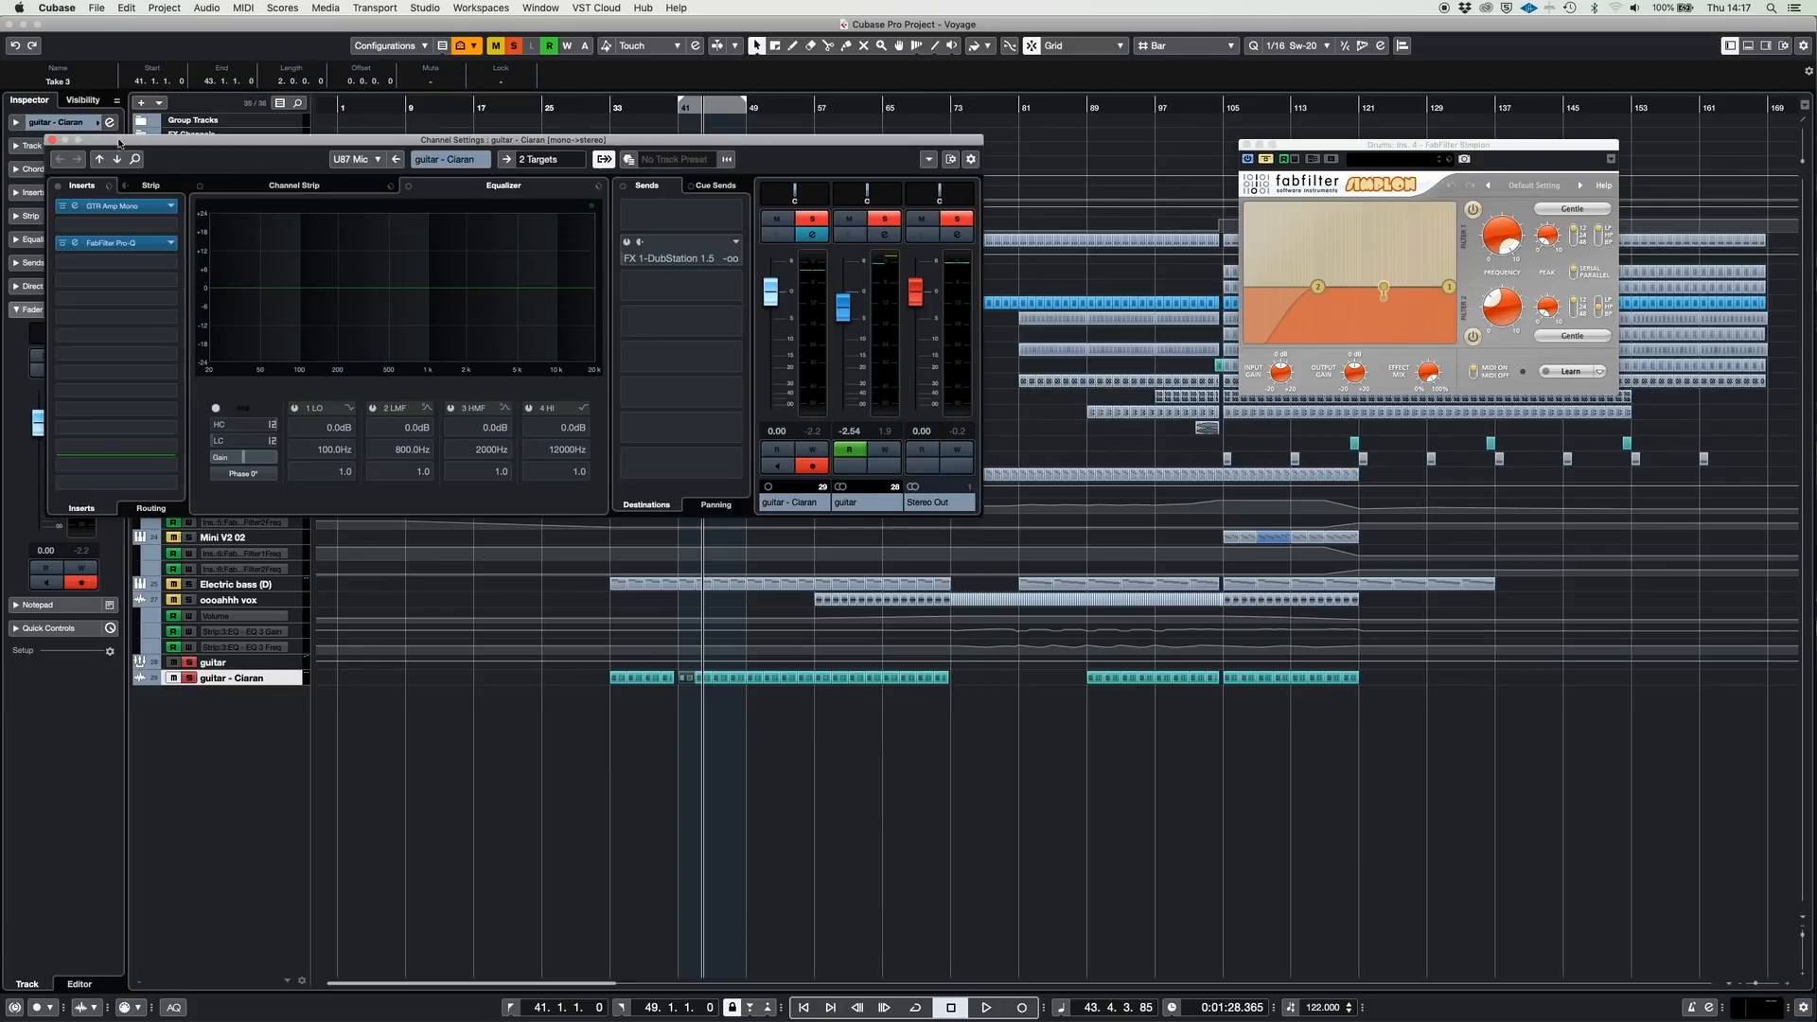
{"action": "left_click", "coordinate": [107, 207]}
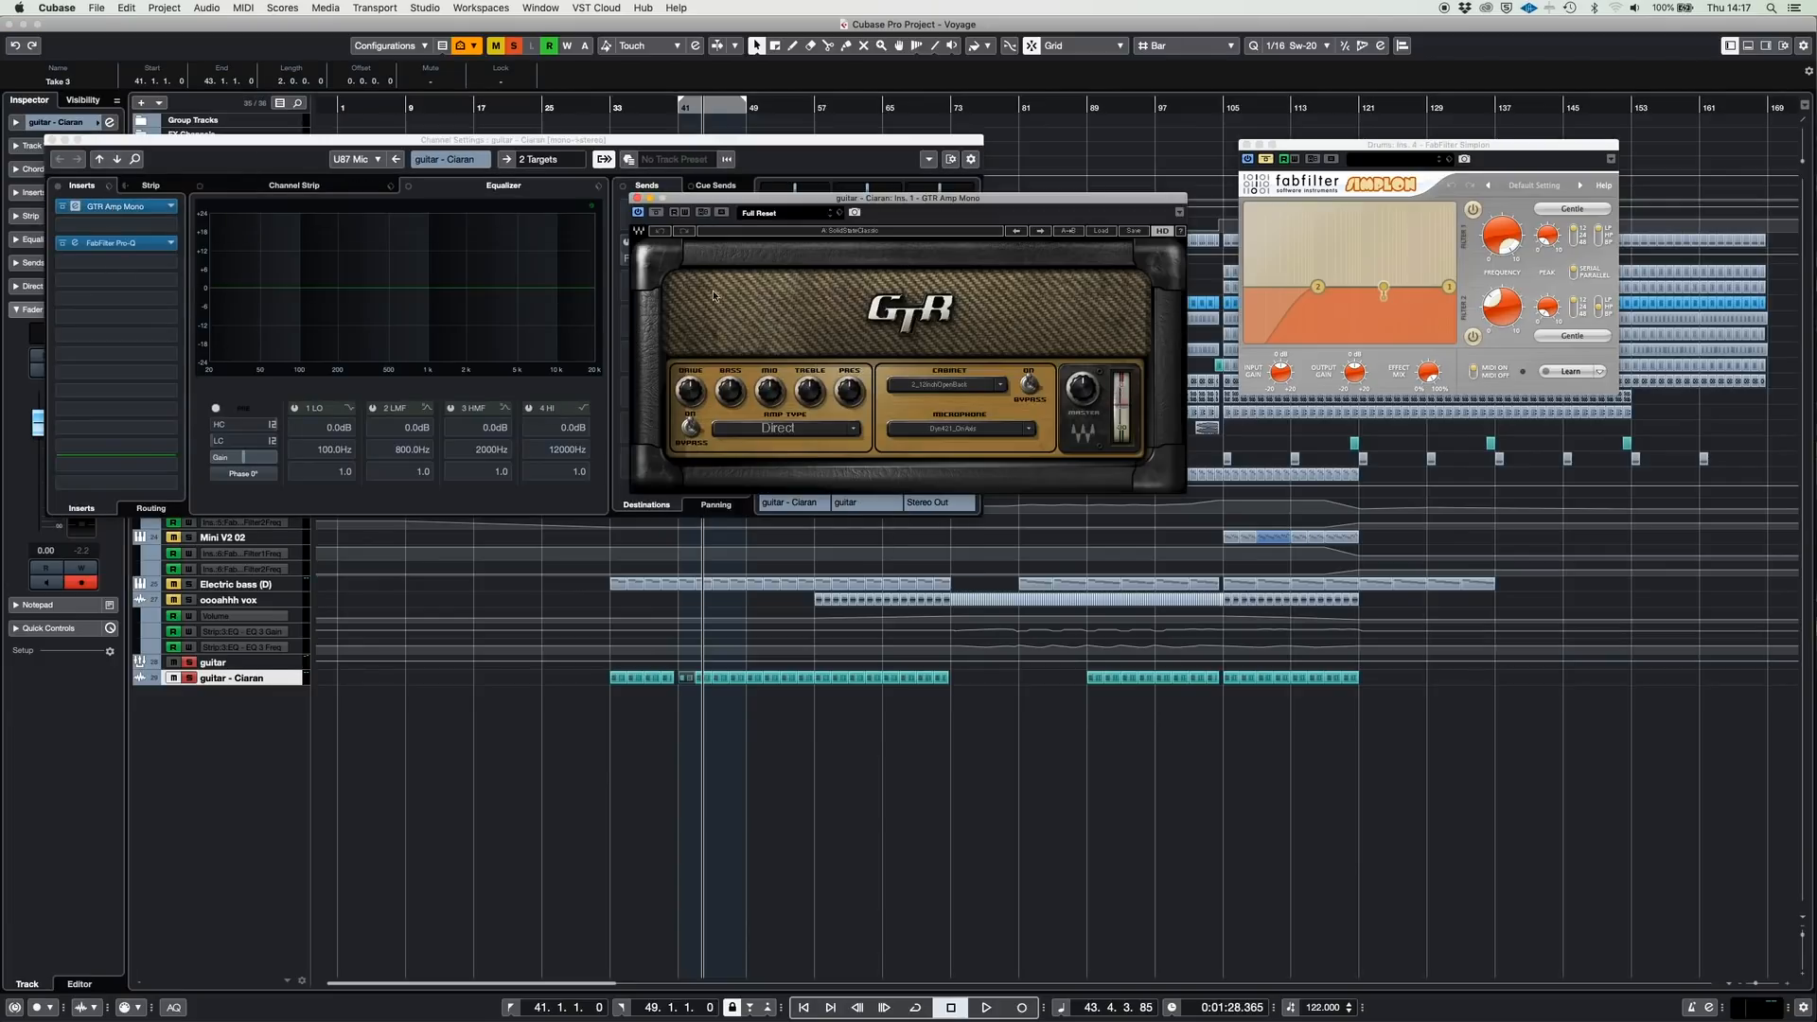
{"action": "left_click_drag", "start_coordinate": [714, 200], "coordinate": [913, 547]}
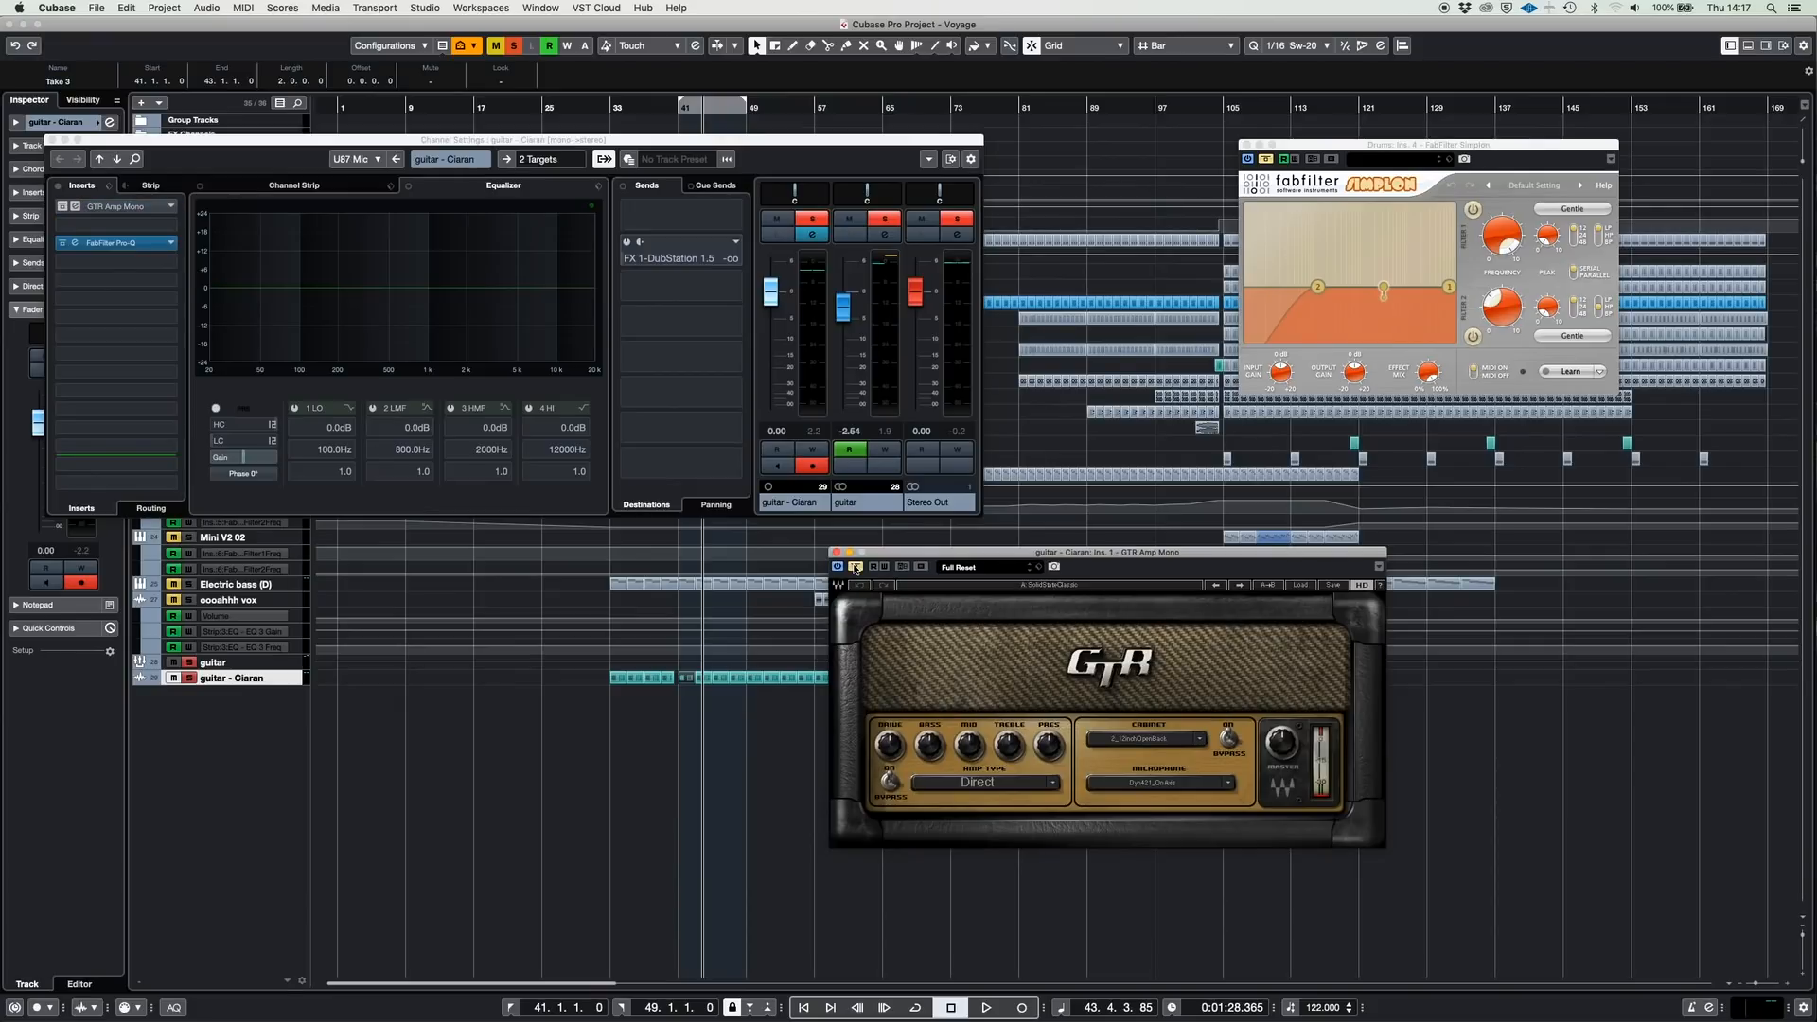
{"action": "key", "text": "space"}
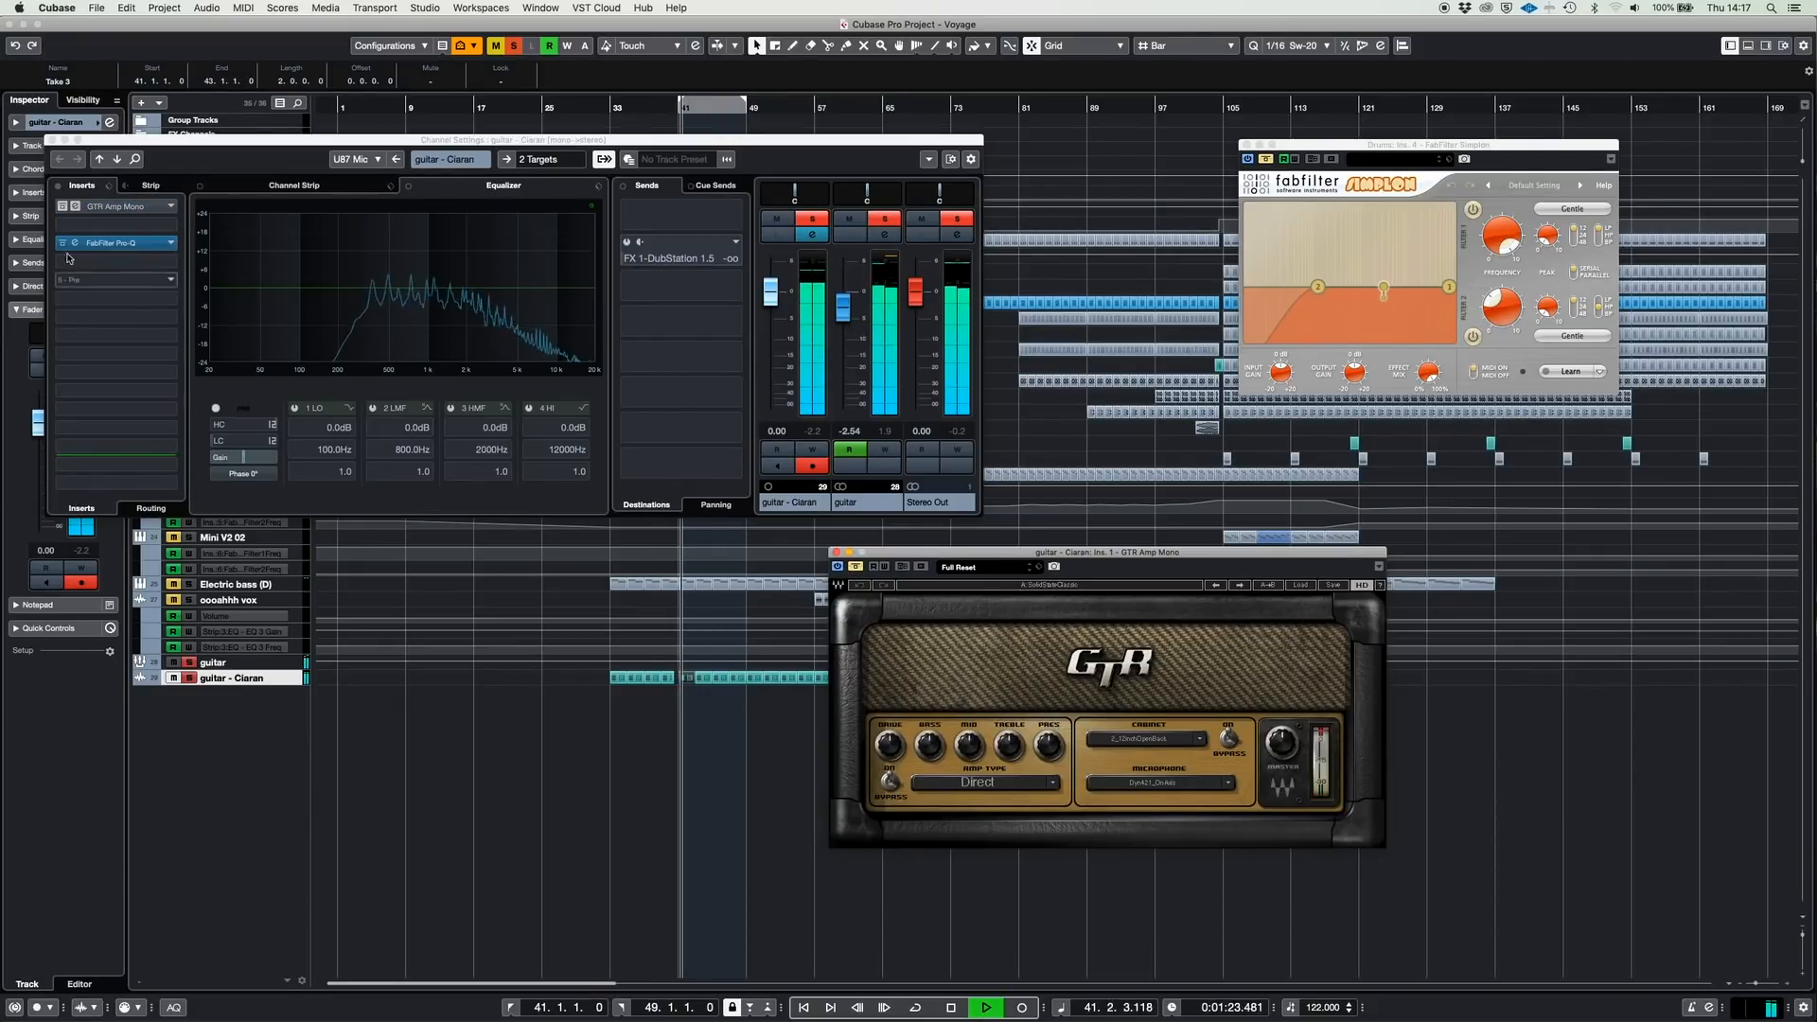
{"action": "left_click", "coordinate": [63, 245]}
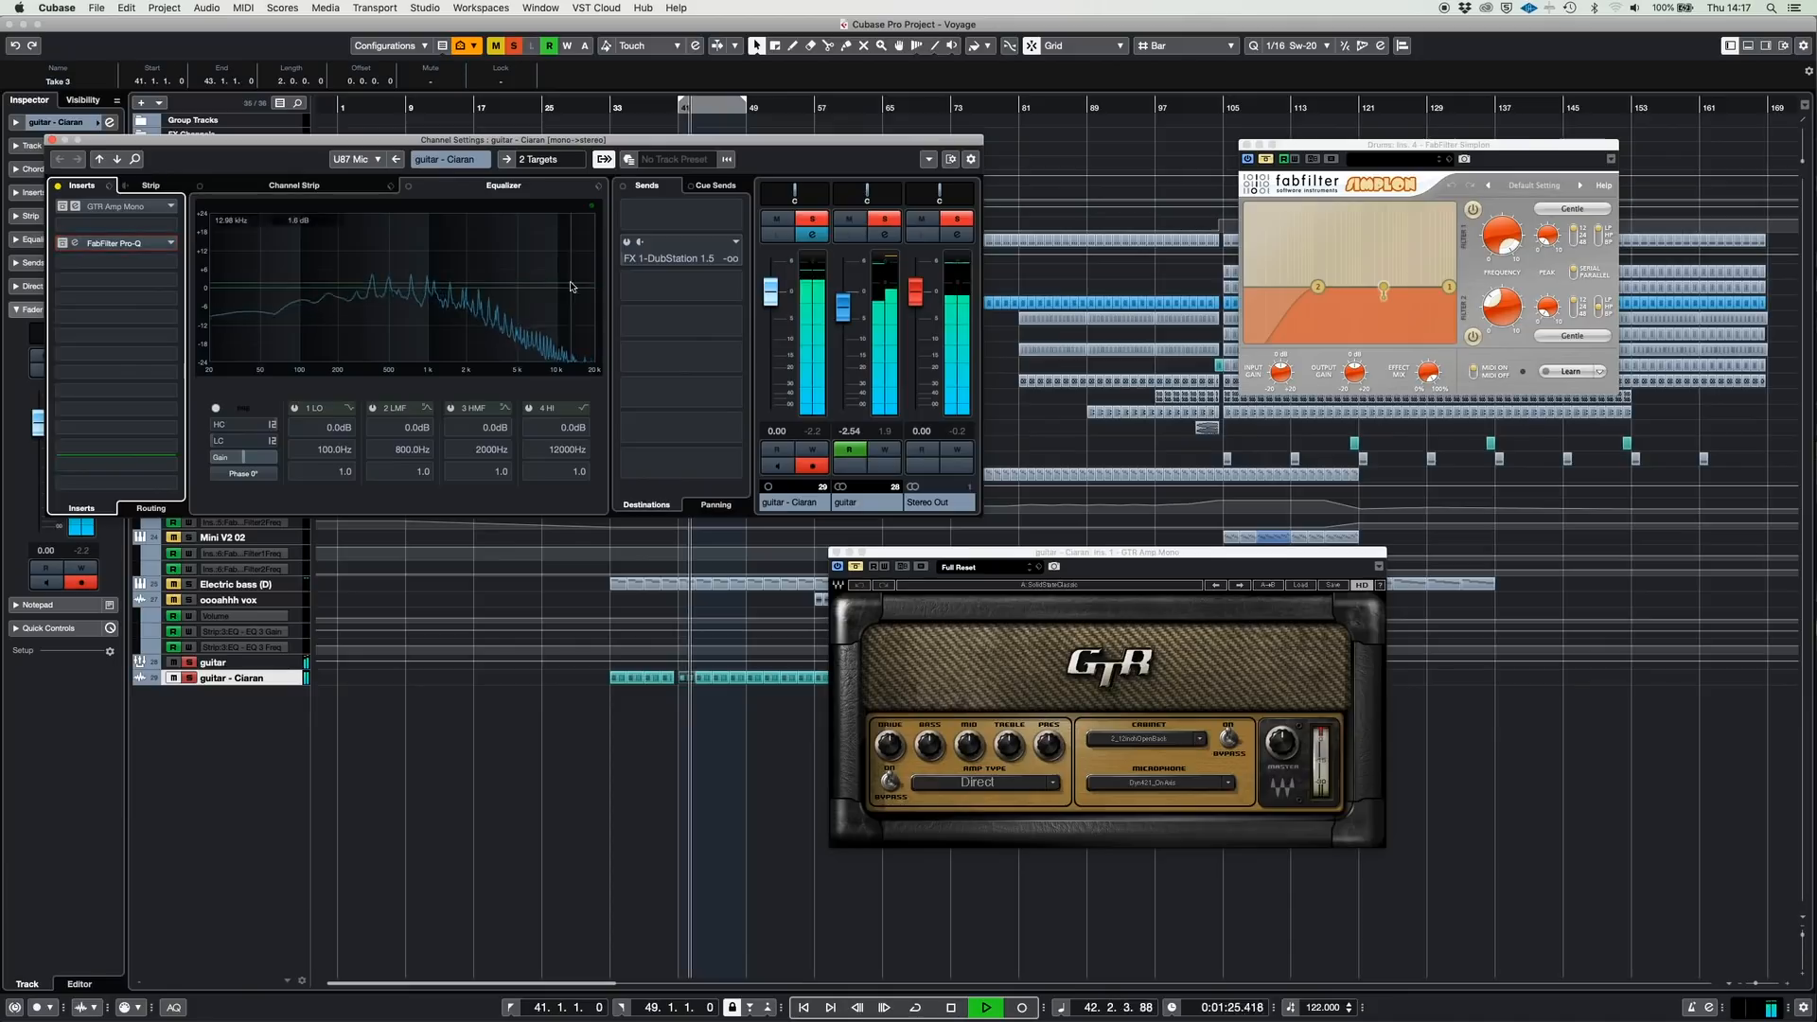
Open the guitar group's channel settings and bypass its SuperTap, LexVintagePlate and VPS Multiband Sidechain inserts.
{"action": "left_click", "coordinate": [885, 234]}
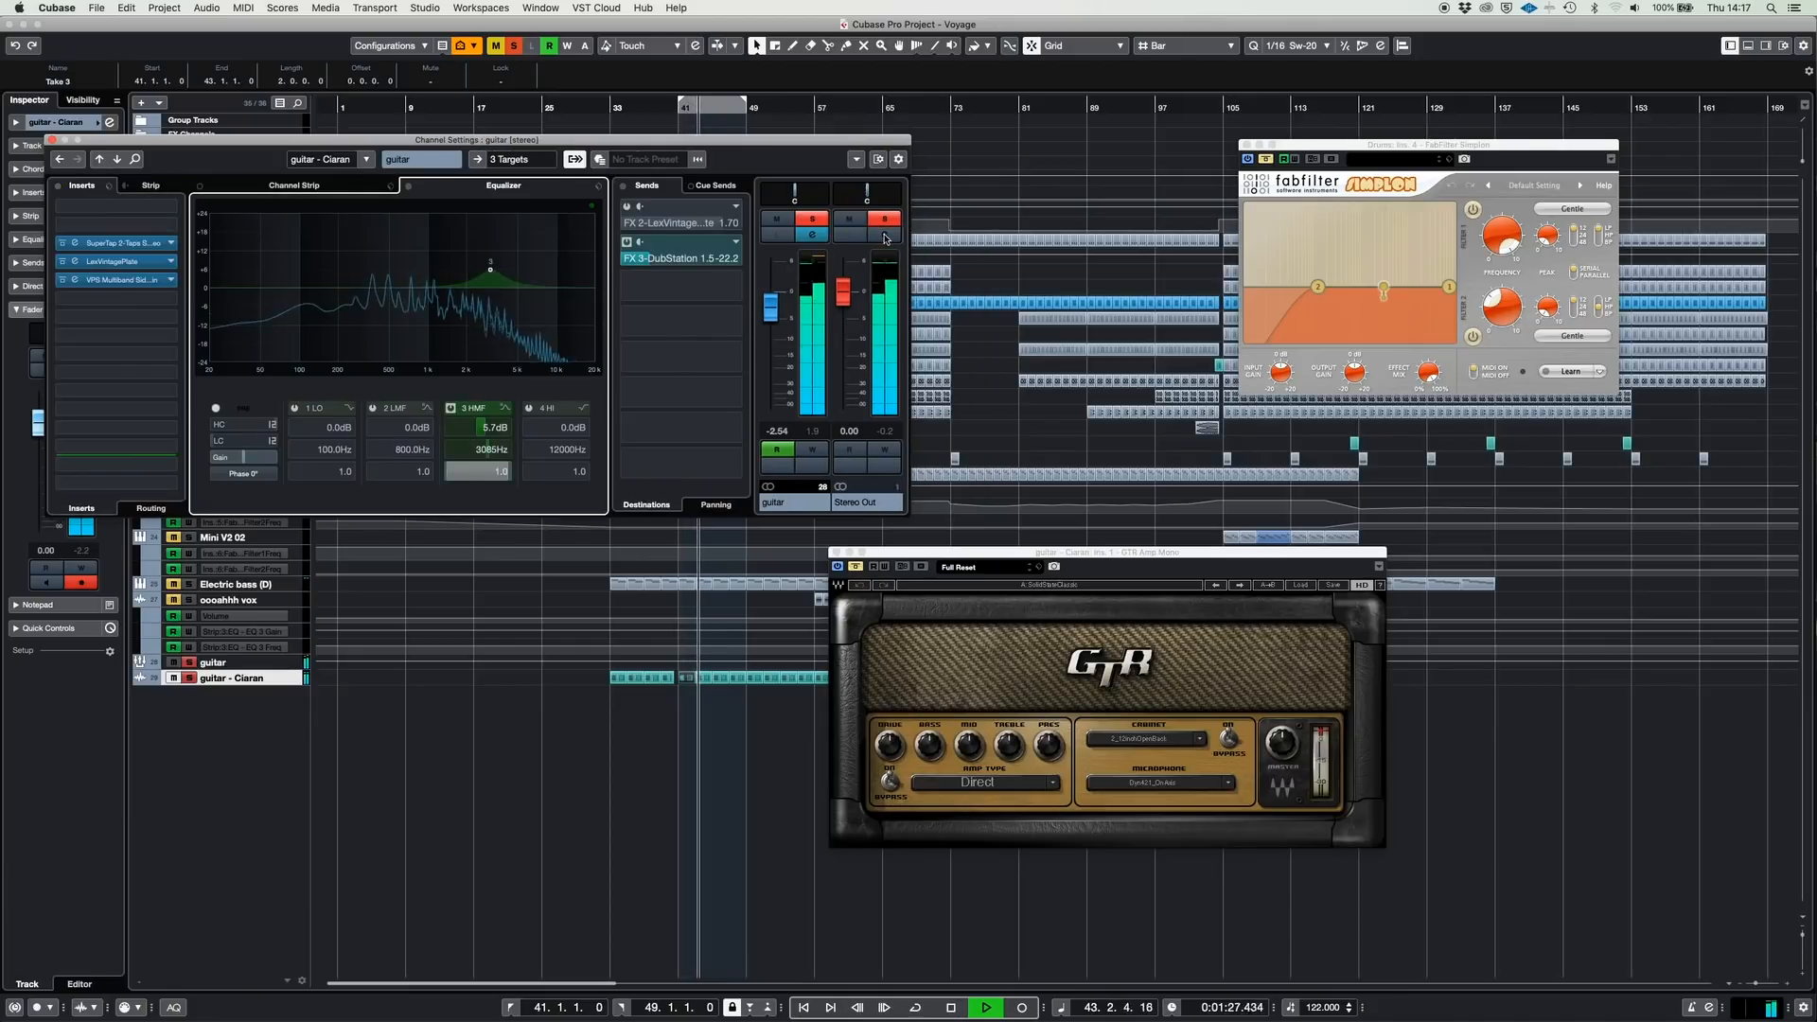
{"action": "left_click", "coordinate": [63, 243]}
{"action": "left_click", "coordinate": [62, 262]}
{"action": "left_click", "coordinate": [62, 280]}
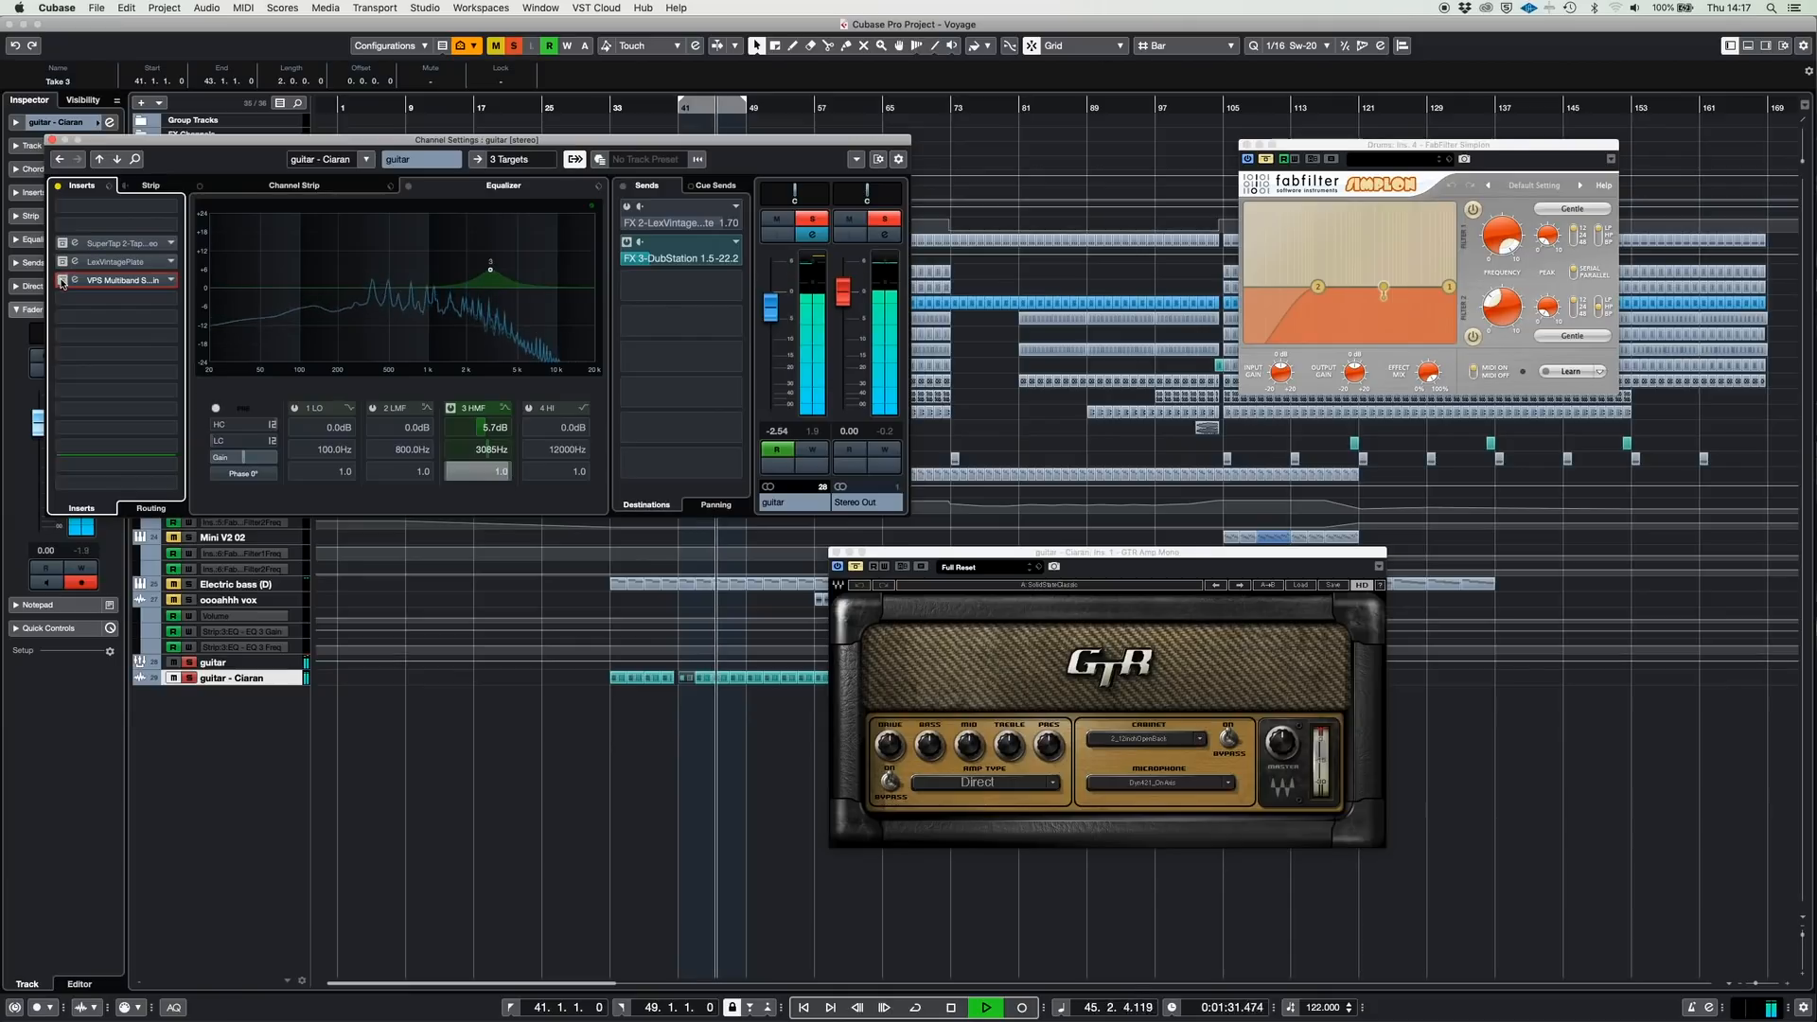
Reactivate the guitar group's VPS Multiband Sidechain, LexVintagePlate and SuperTap inserts one by one, and inspect the reverb and delay settings.
{"action": "left_click", "coordinate": [63, 280]}
{"action": "left_click", "coordinate": [62, 263]}
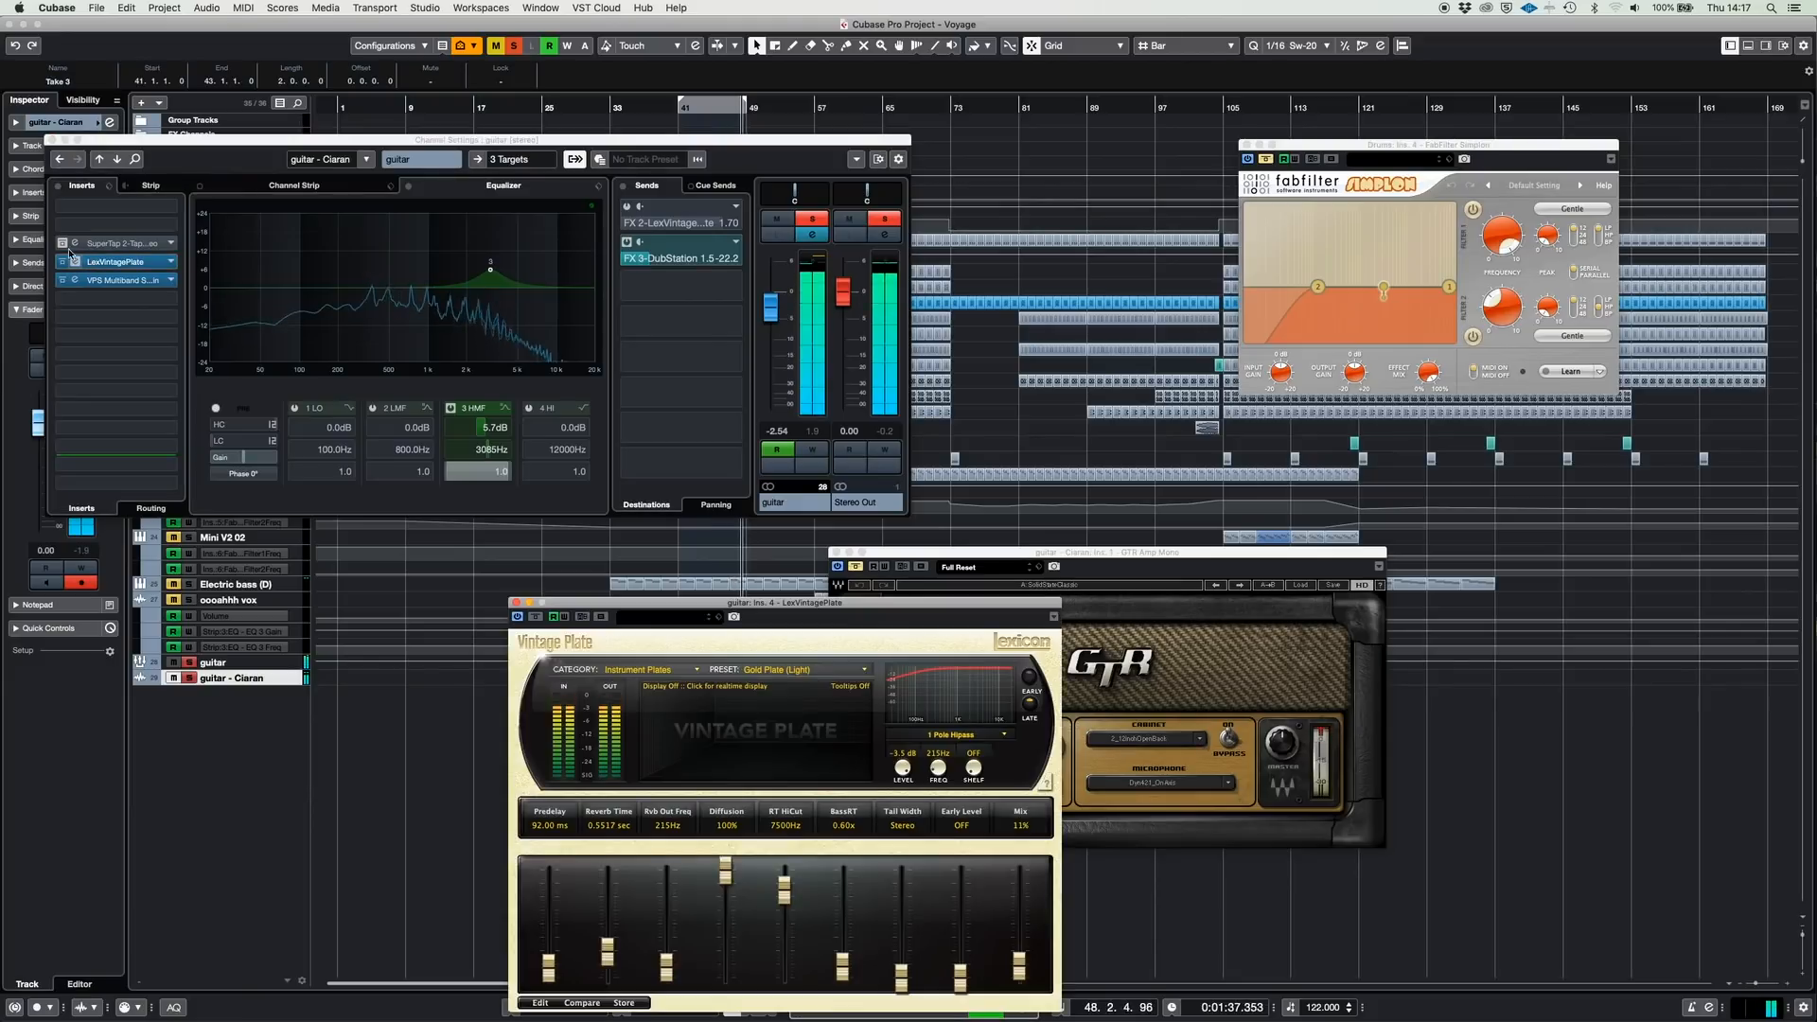
{"action": "left_click", "coordinate": [88, 245]}
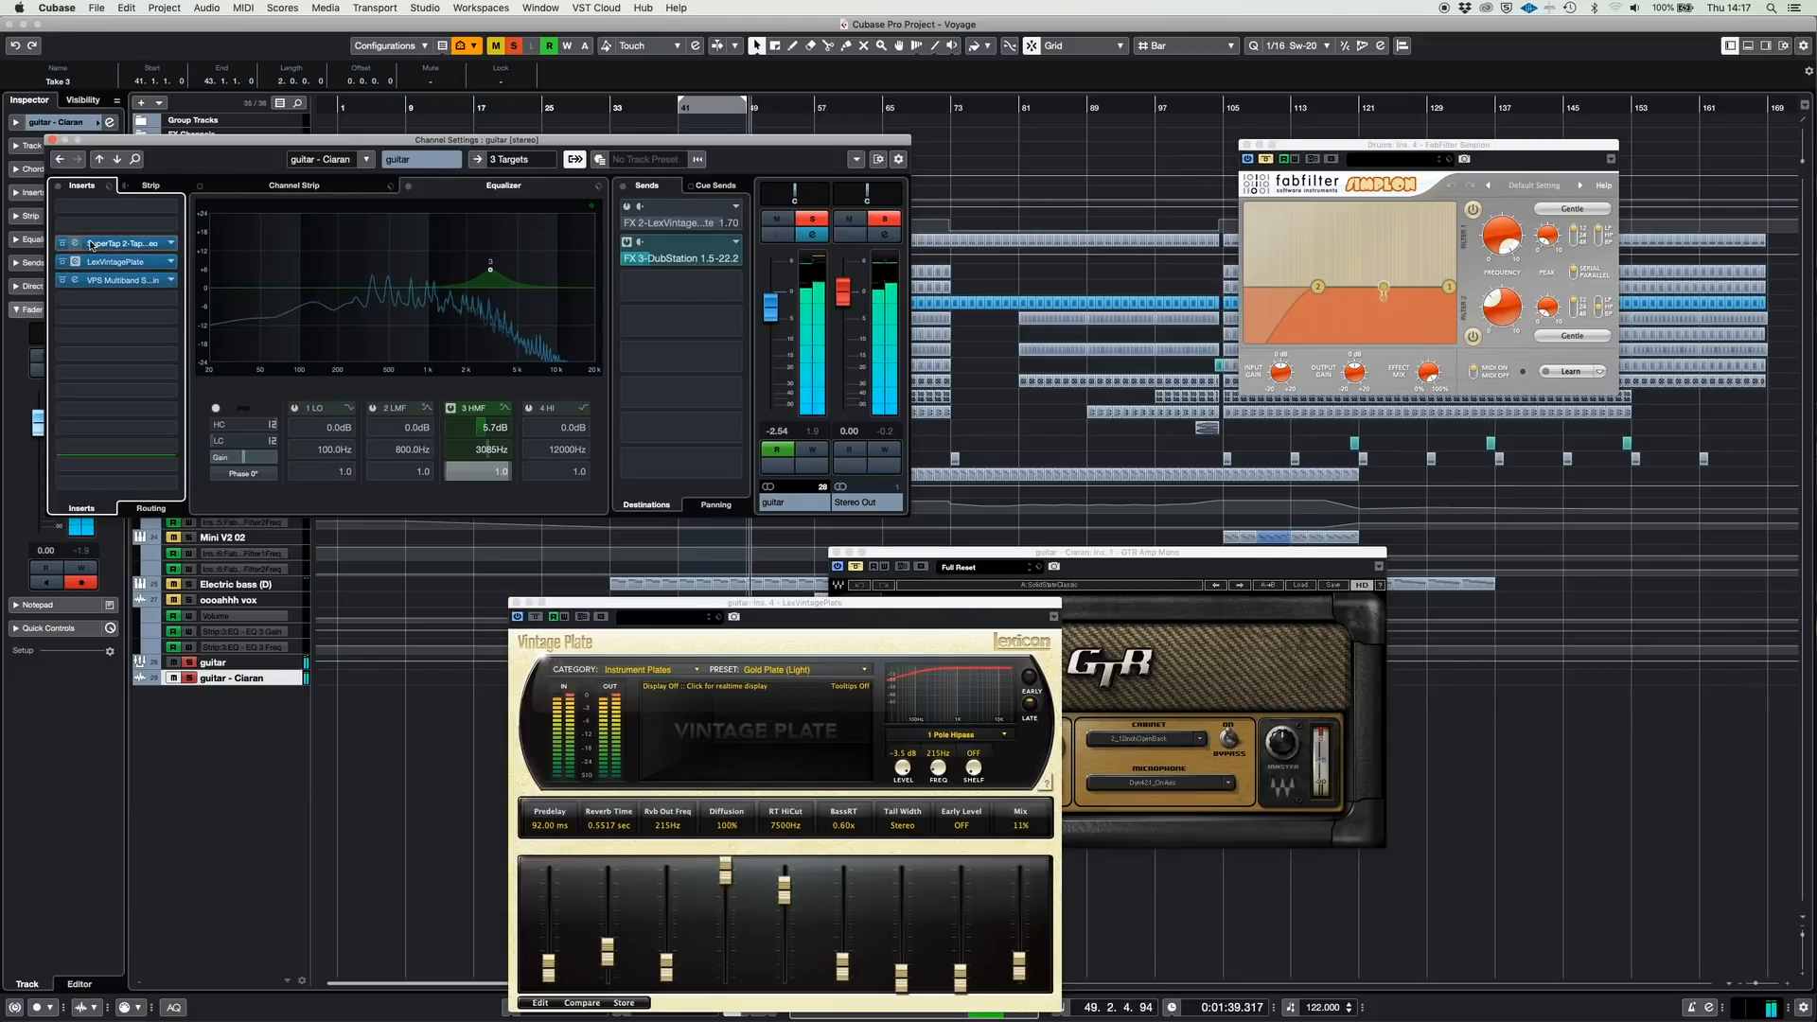
{"action": "left_click", "coordinate": [91, 244]}
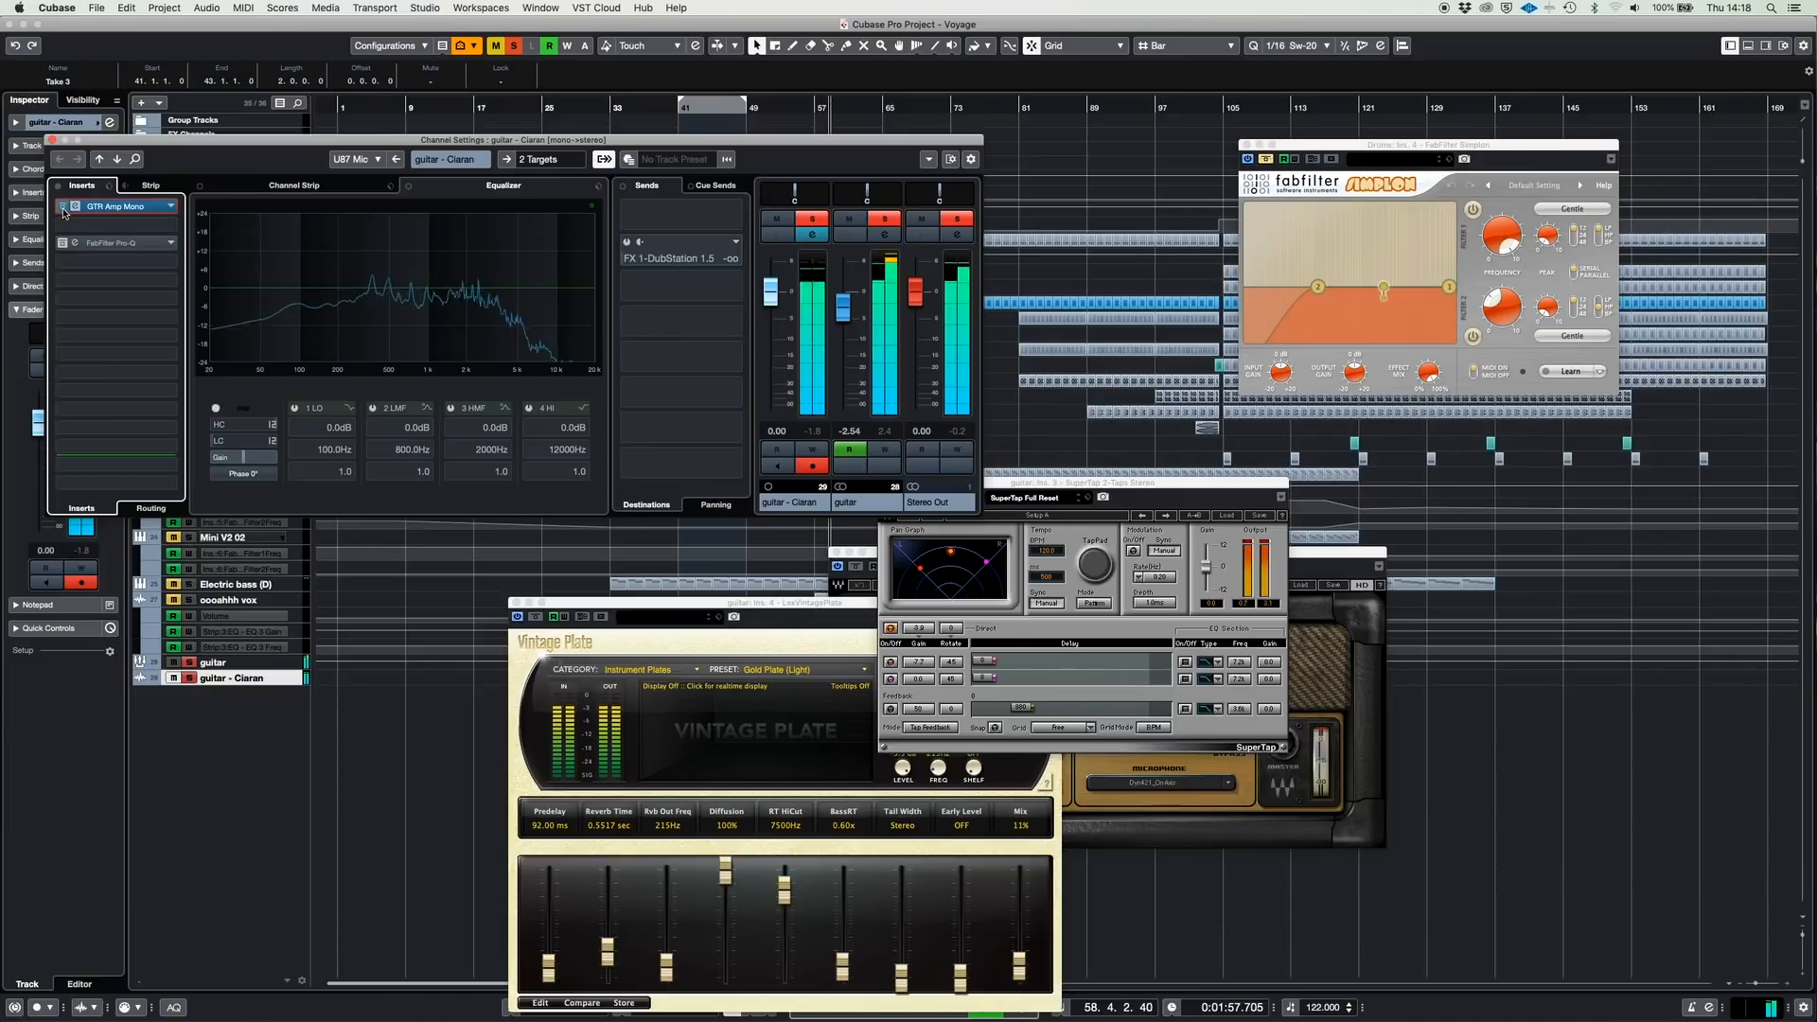
Inspect the low-cut curve in the recorded guitar's FabFilter Pro-Q insert, and unsolo the guitar group and its track.
{"action": "left_click", "coordinate": [116, 211]}
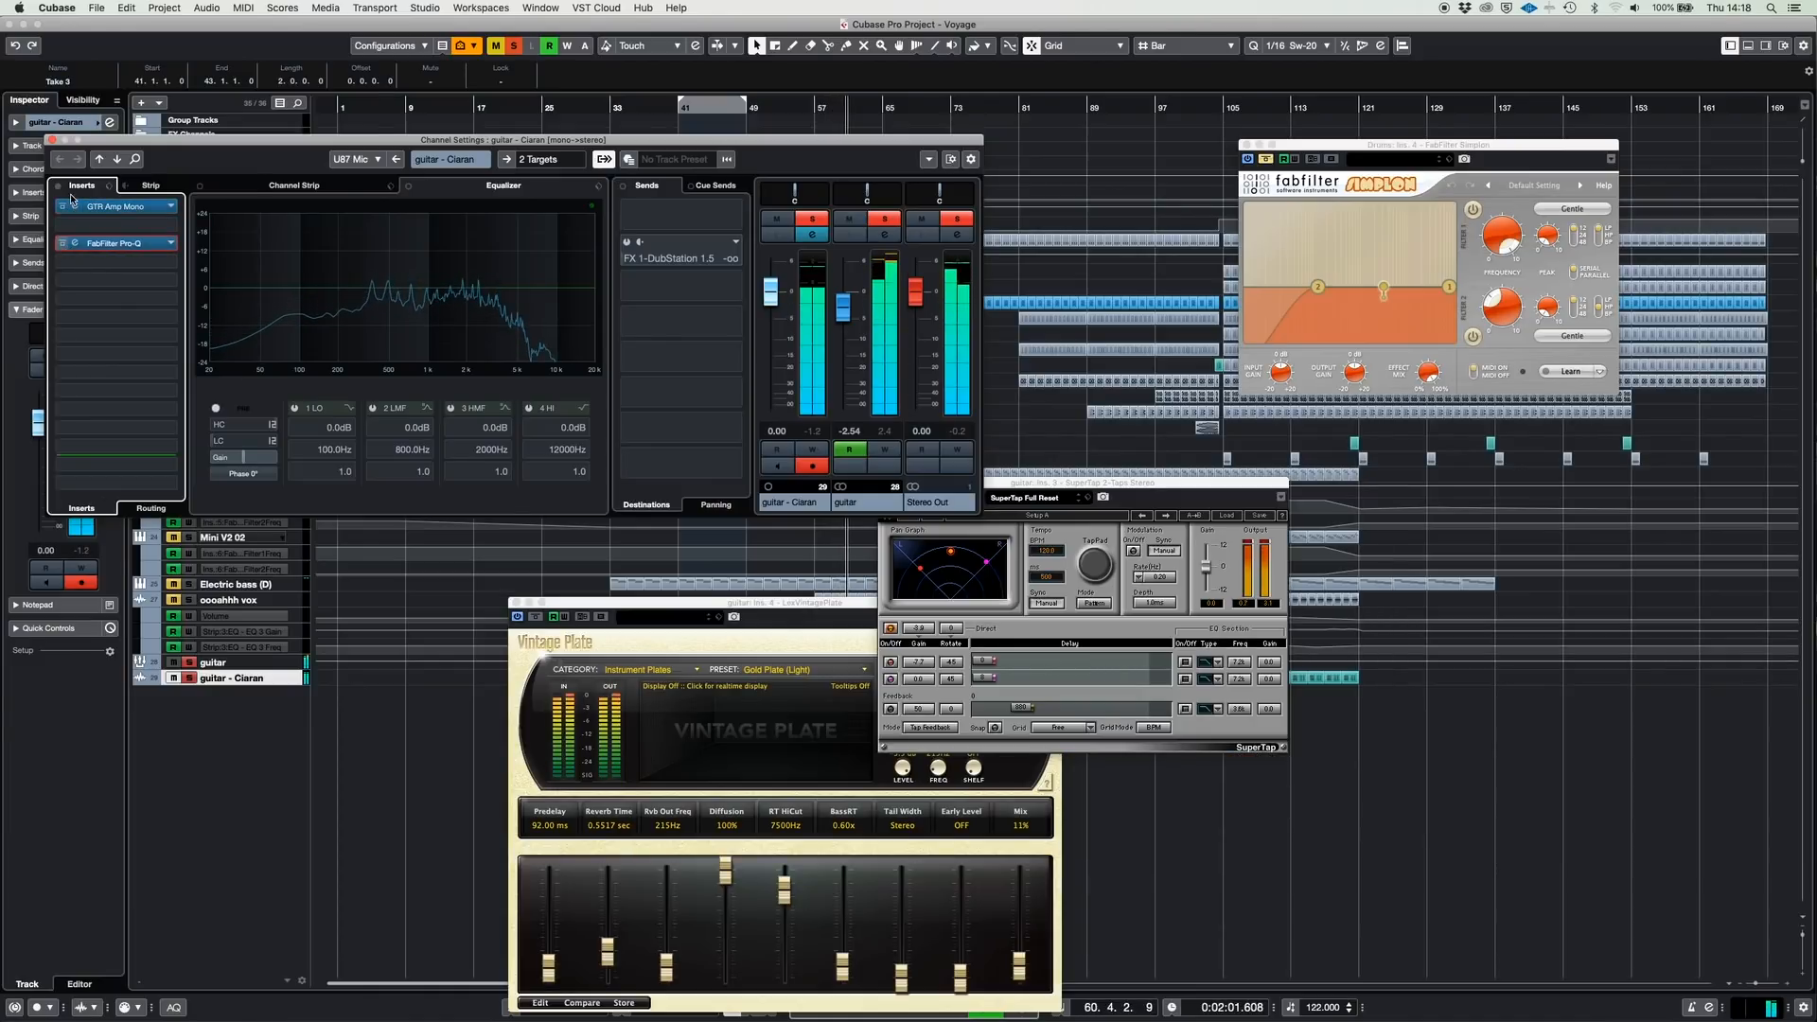
{"action": "double_click", "coordinate": [92, 248]}
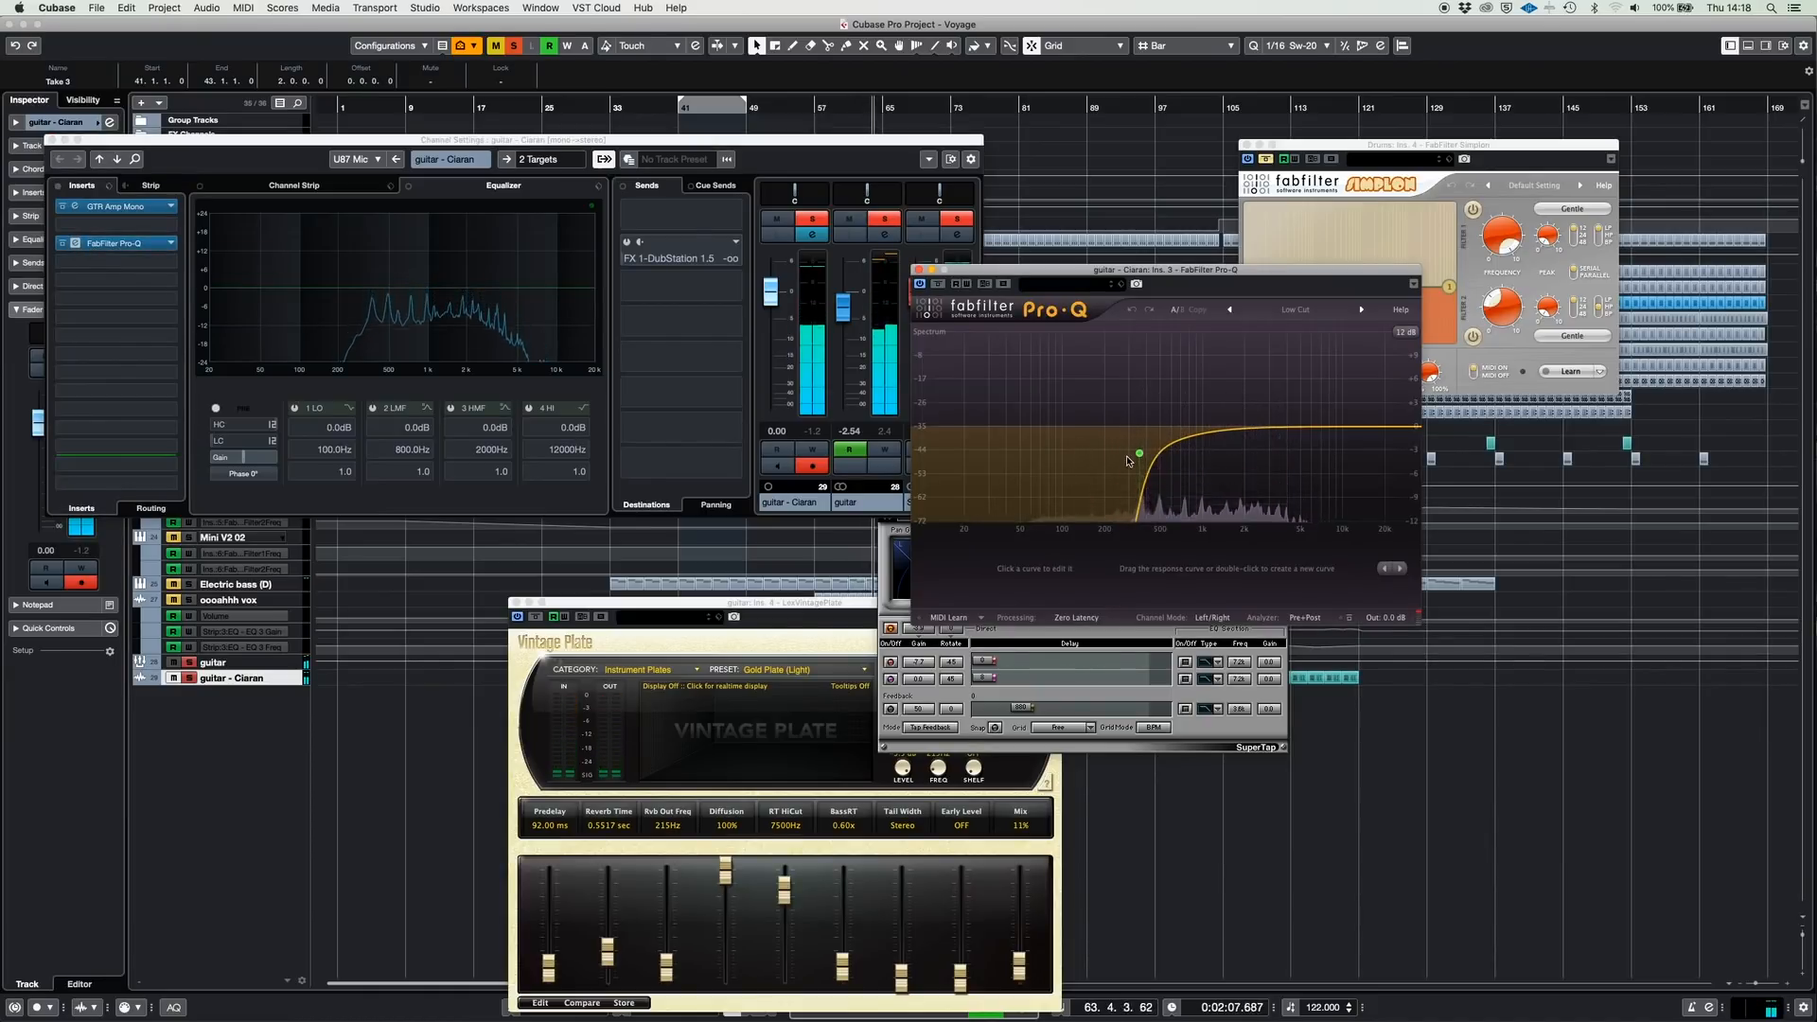
{"action": "left_click", "coordinate": [189, 665]}
{"action": "left_click", "coordinate": [189, 680]}
{"action": "left_click", "coordinate": [189, 679]}
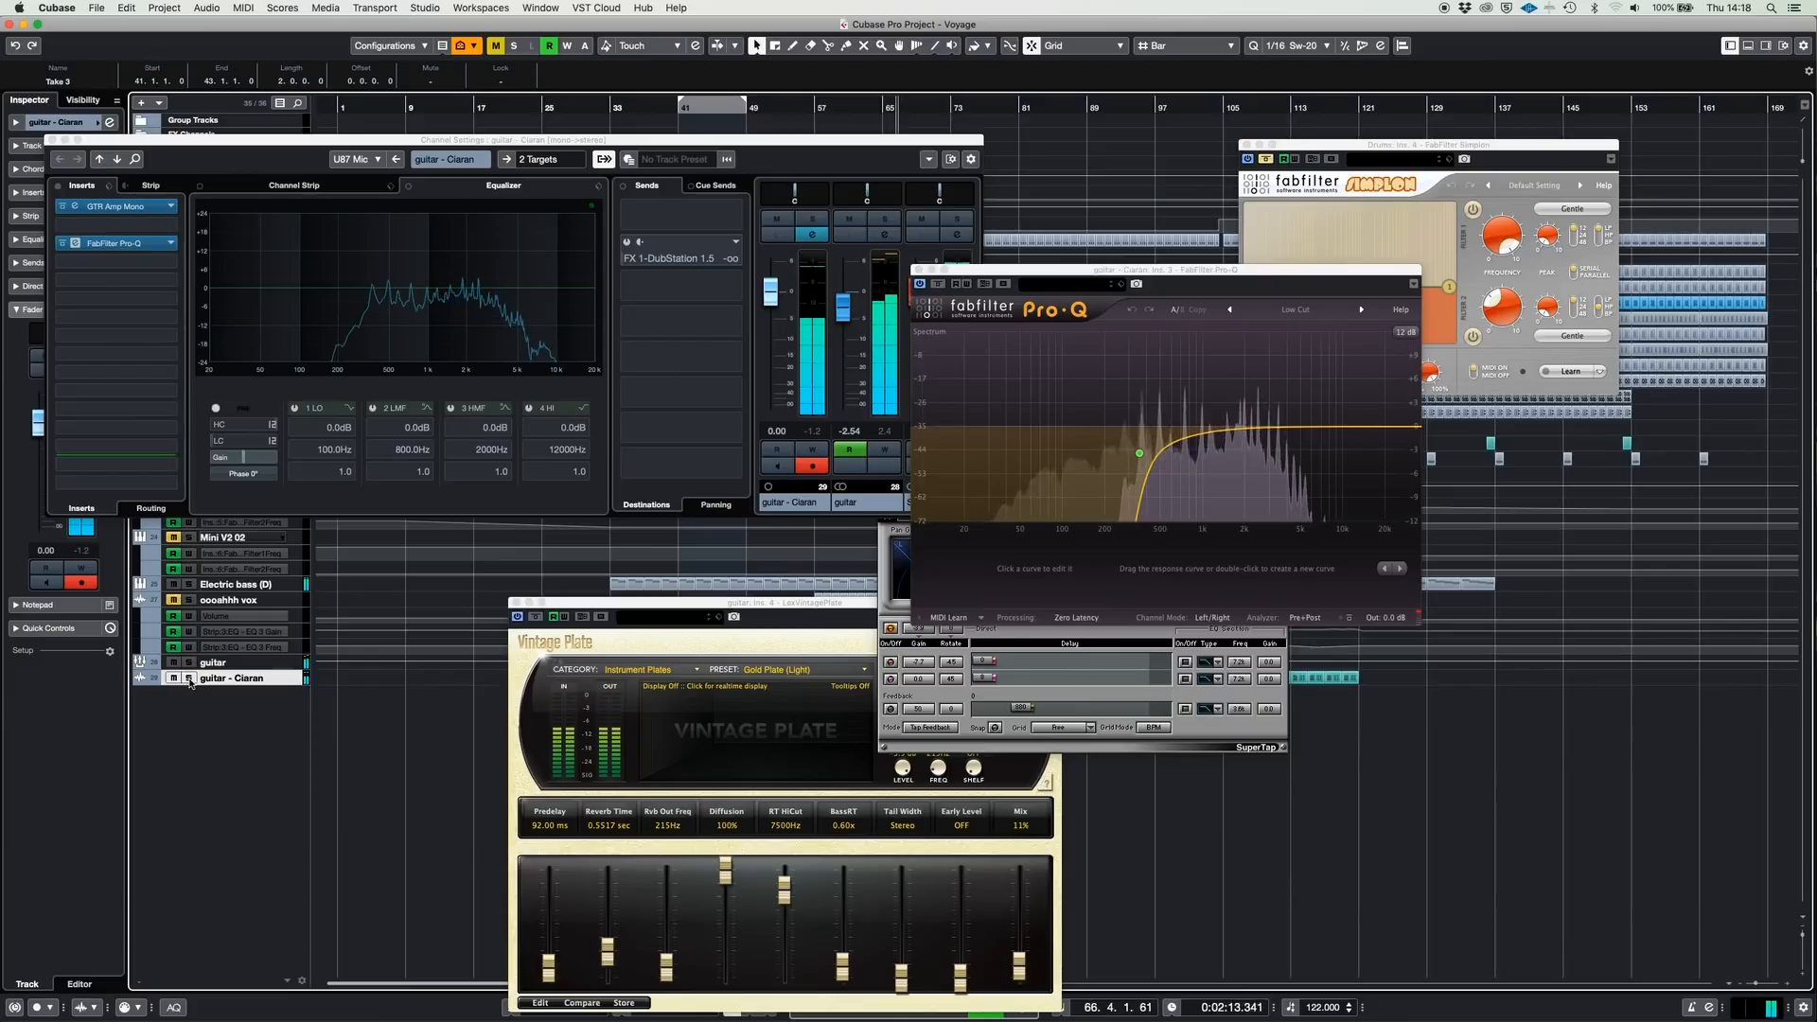
Close the recorded guitar's channel settings and the open LexVintagePlate, FabFilter Pro-Q and SuperTap plug-in windows.
{"action": "left_click", "coordinate": [53, 140]}
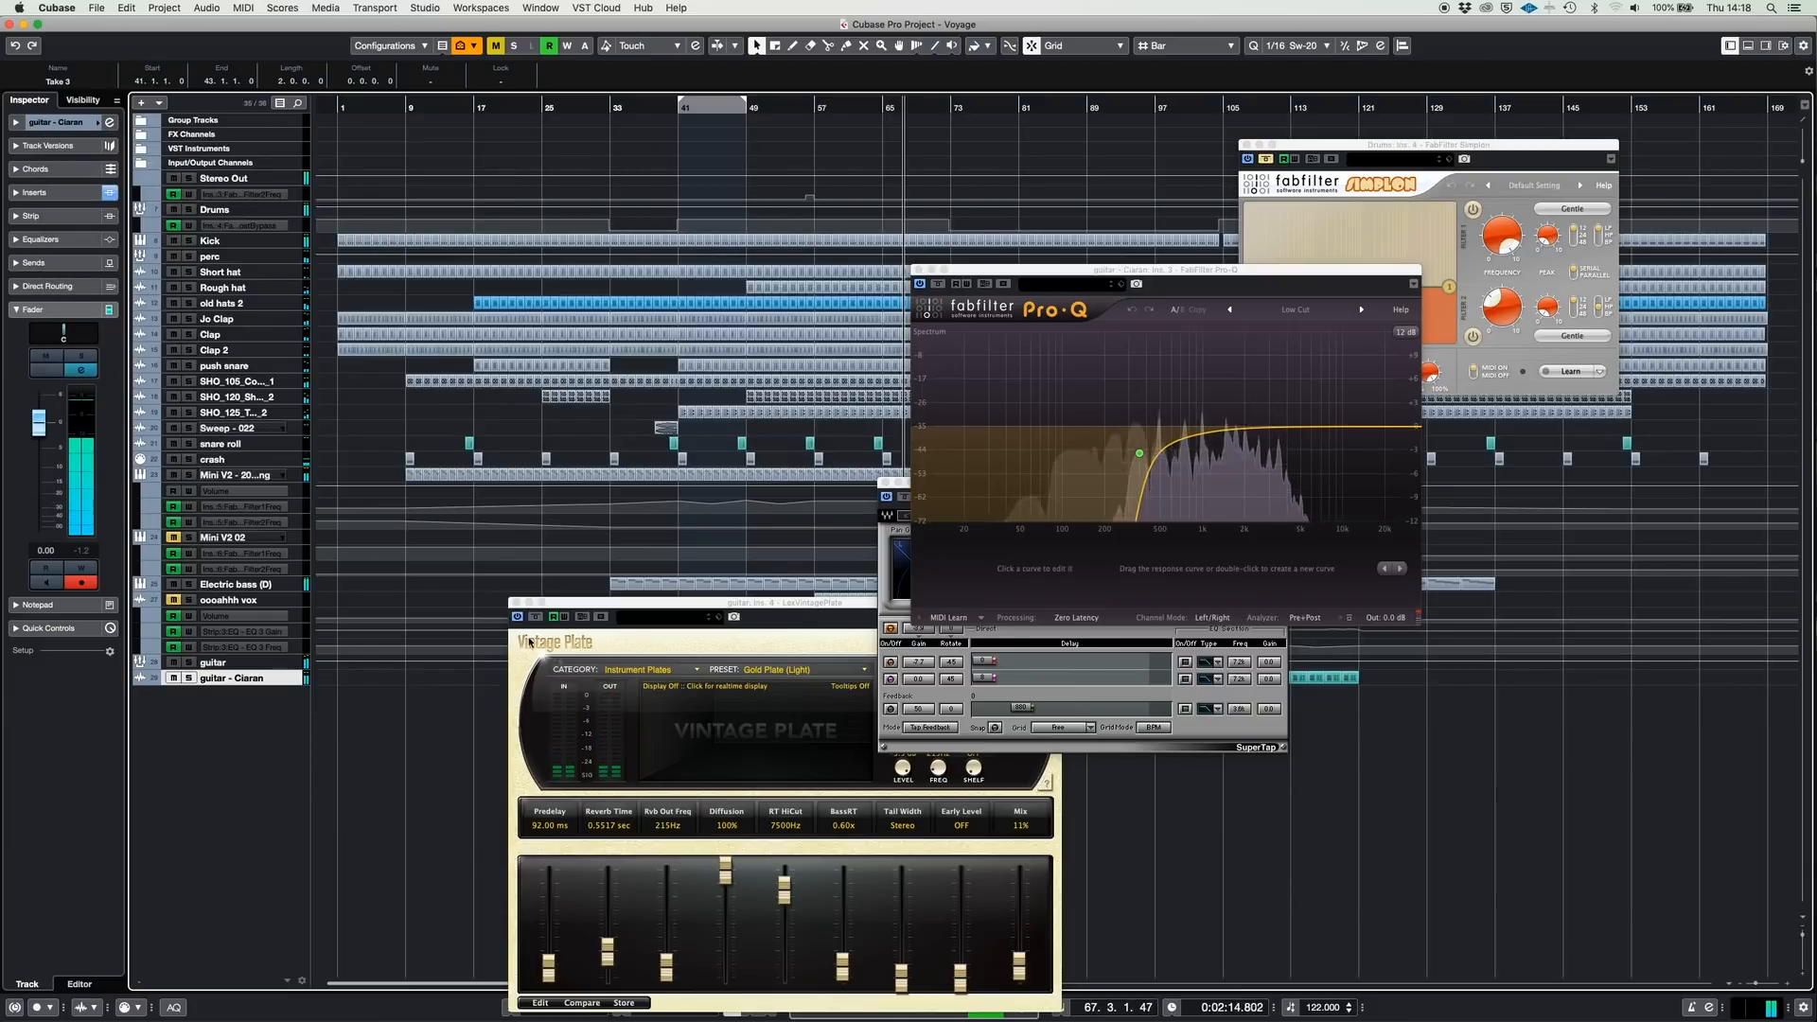
{"action": "left_click", "coordinate": [513, 602]}
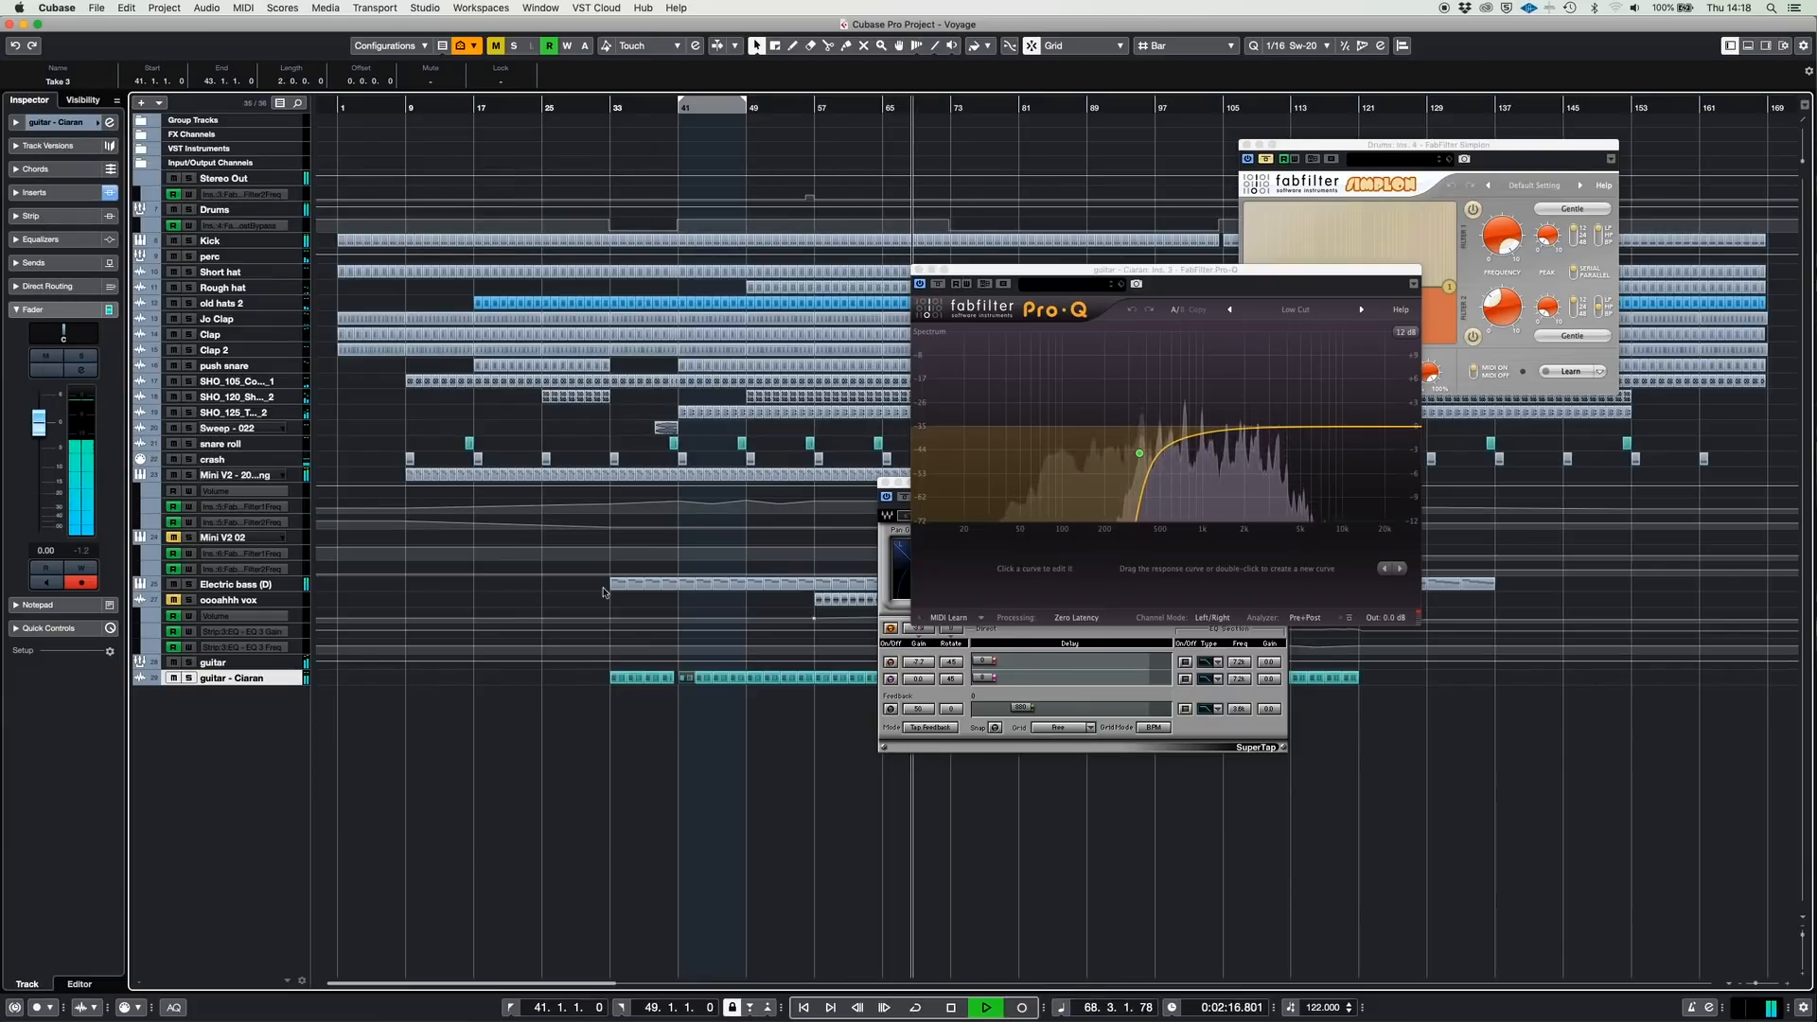
{"action": "left_click", "coordinate": [918, 271]}
{"action": "left_click", "coordinate": [886, 484]}
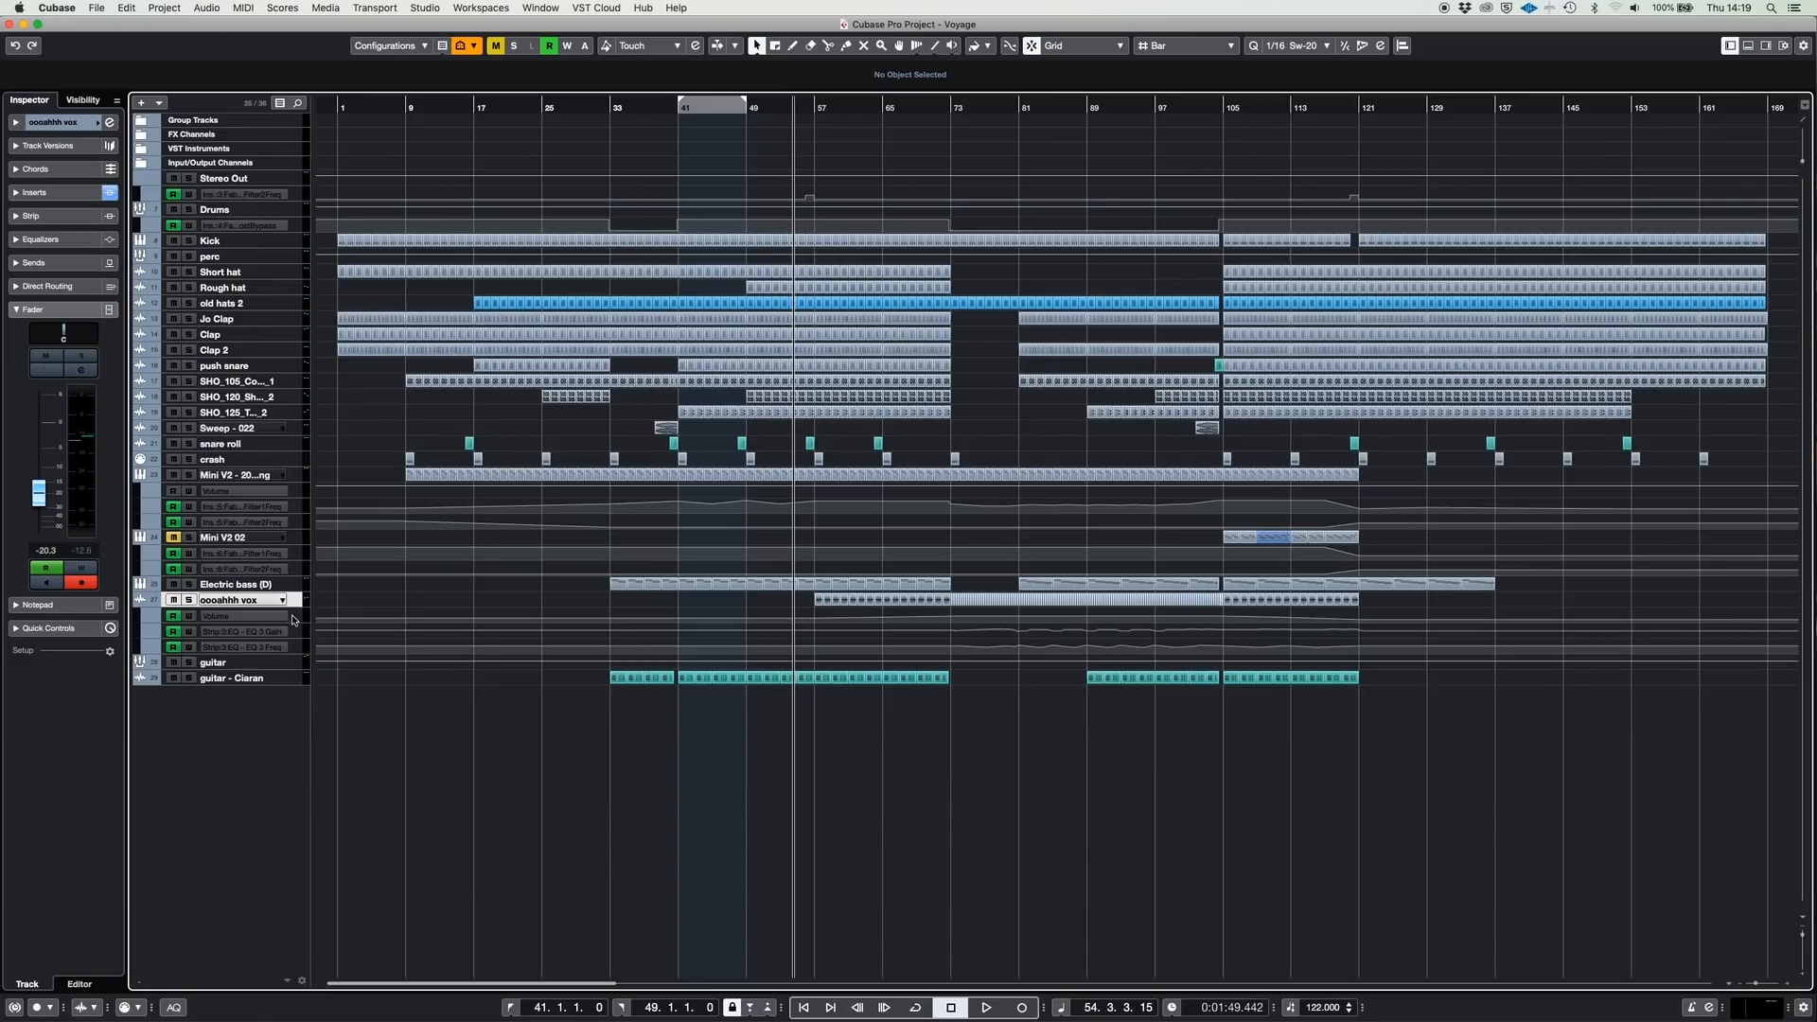
Enlarge the volume automation lane of the oooahhh vox track and audition the track with its solo toggled on and off.
{"action": "left_click", "coordinate": [293, 620]}
{"action": "key", "text": "z"}
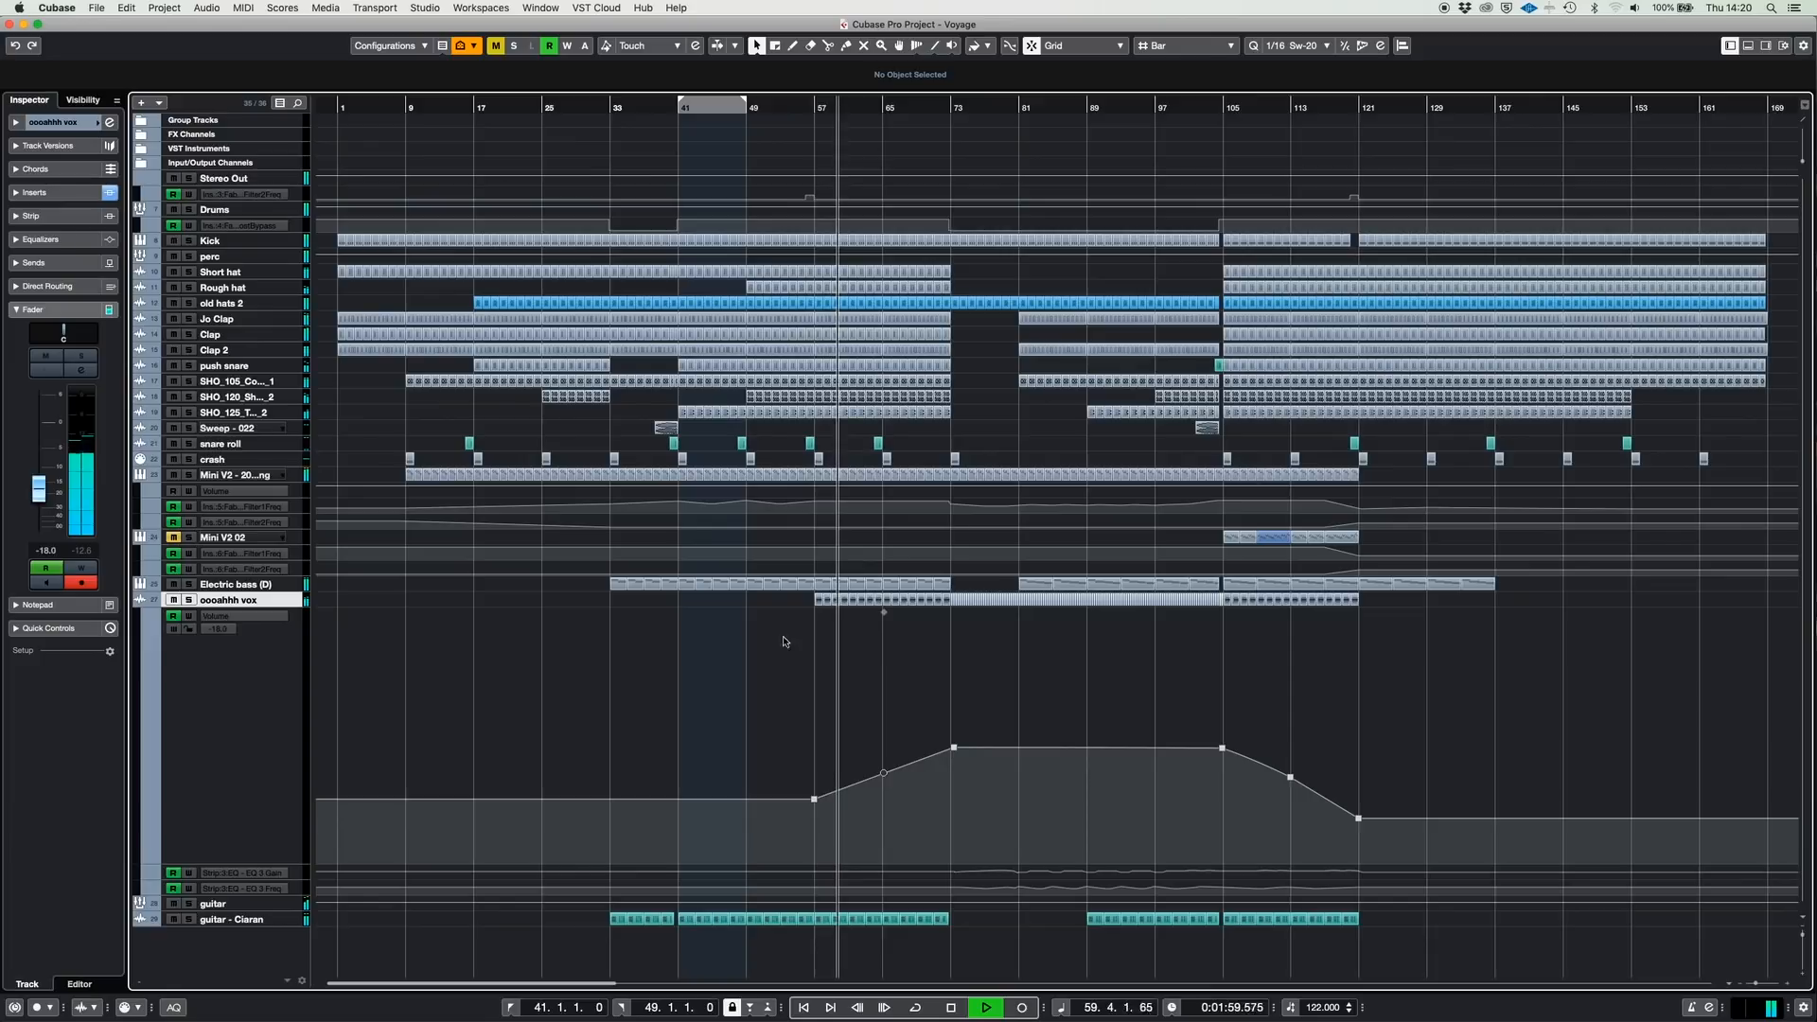
{"action": "left_click", "coordinate": [189, 600]}
{"action": "left_click", "coordinate": [190, 600]}
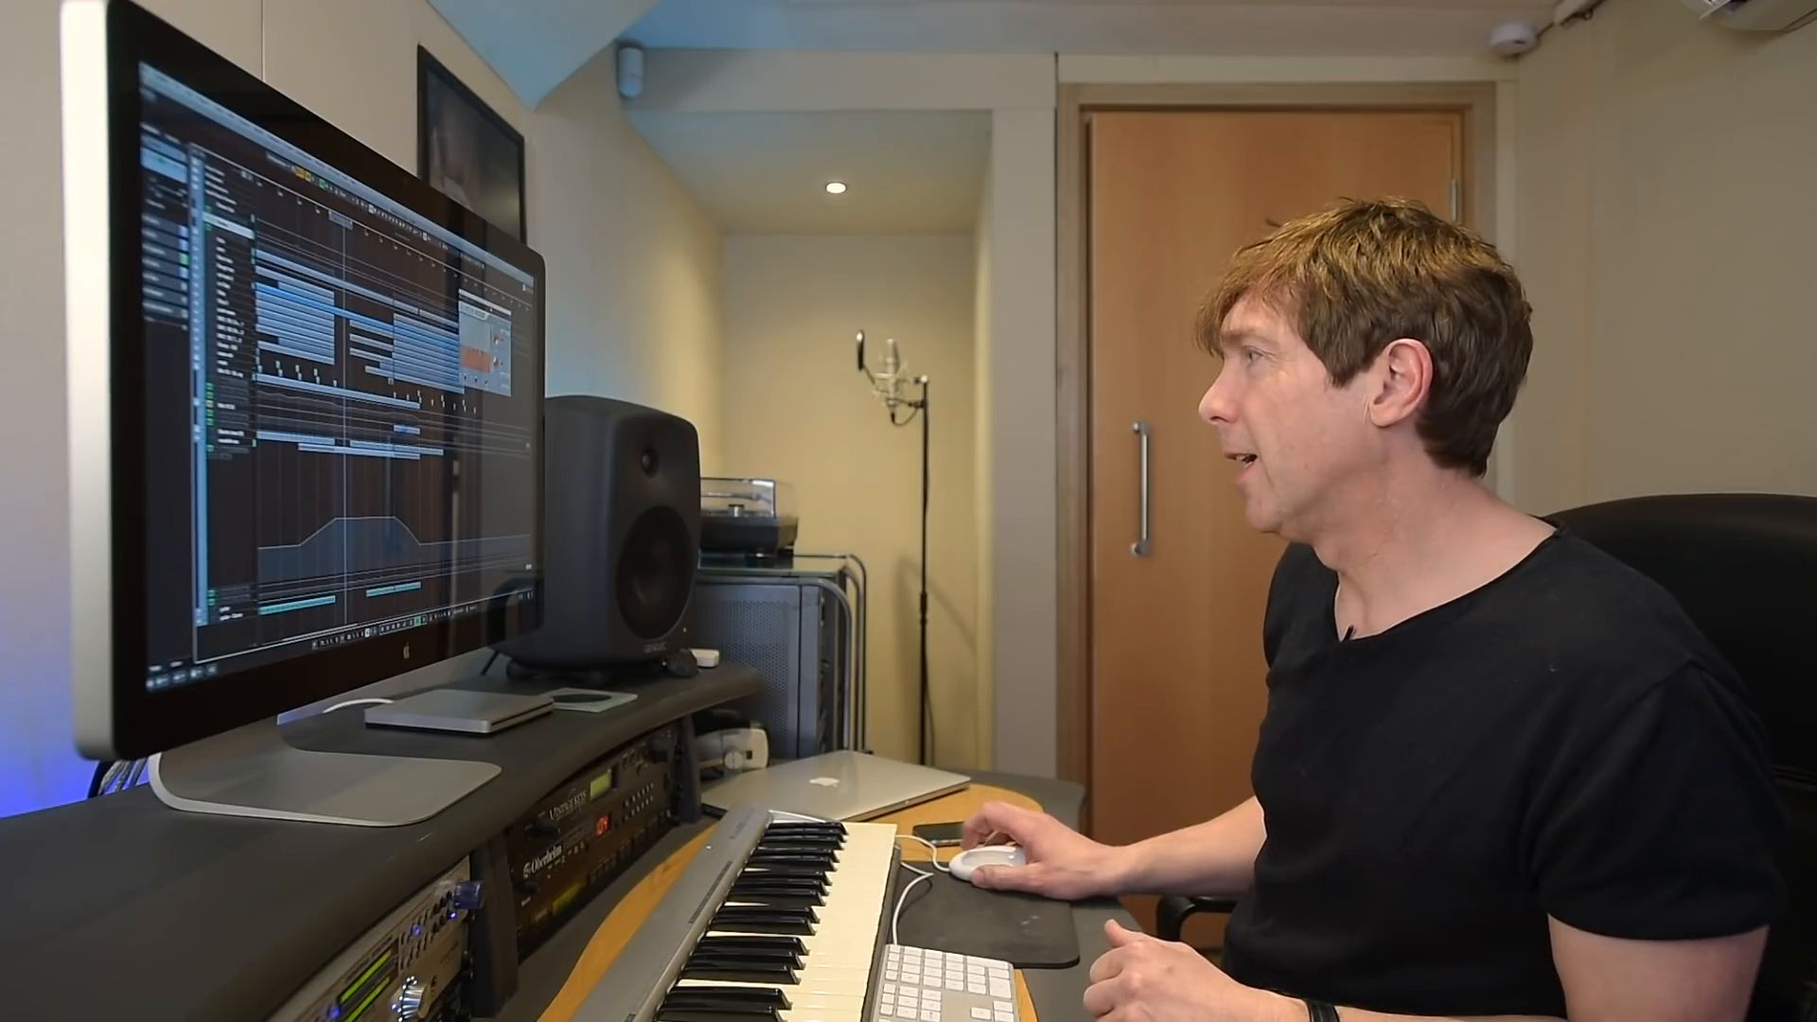
Inspect the oooahhh vox channel's equalizer and its EQ 3 Gain automation during playback, close the channel settings and stop playback.
{"action": "left_click", "coordinate": [232, 590]}
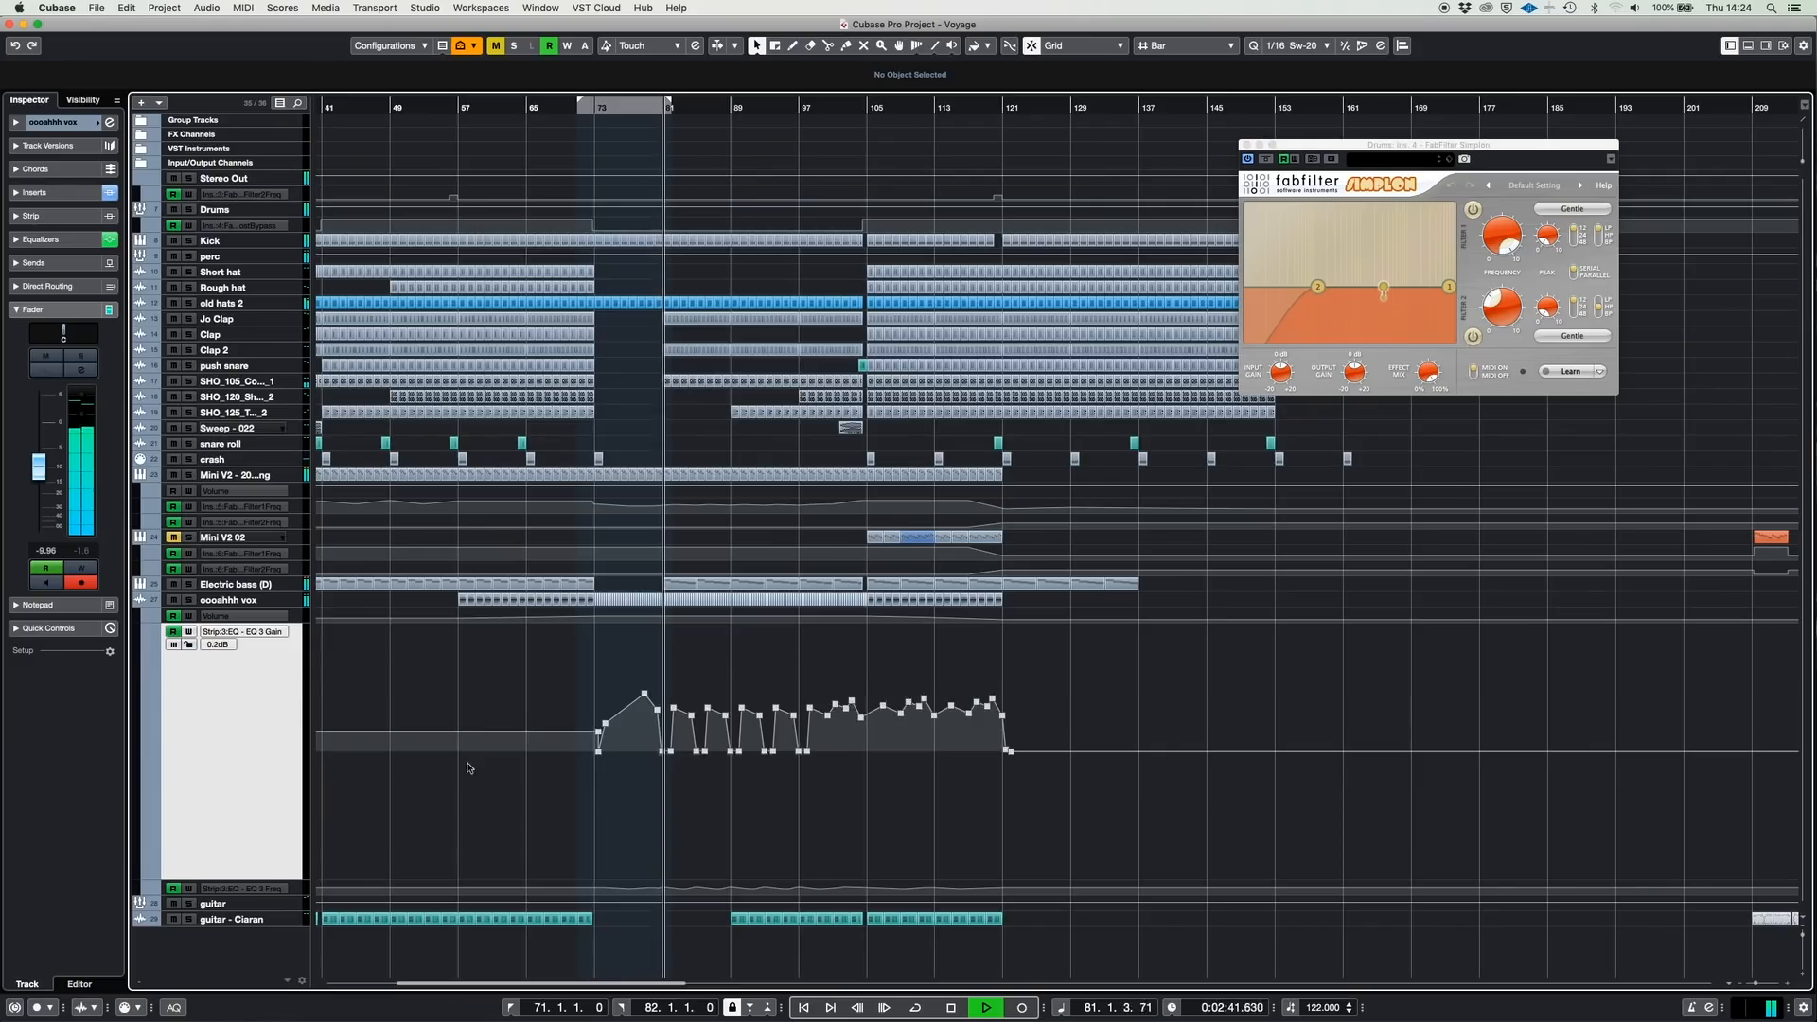
{"action": "left_click", "coordinate": [110, 123]}
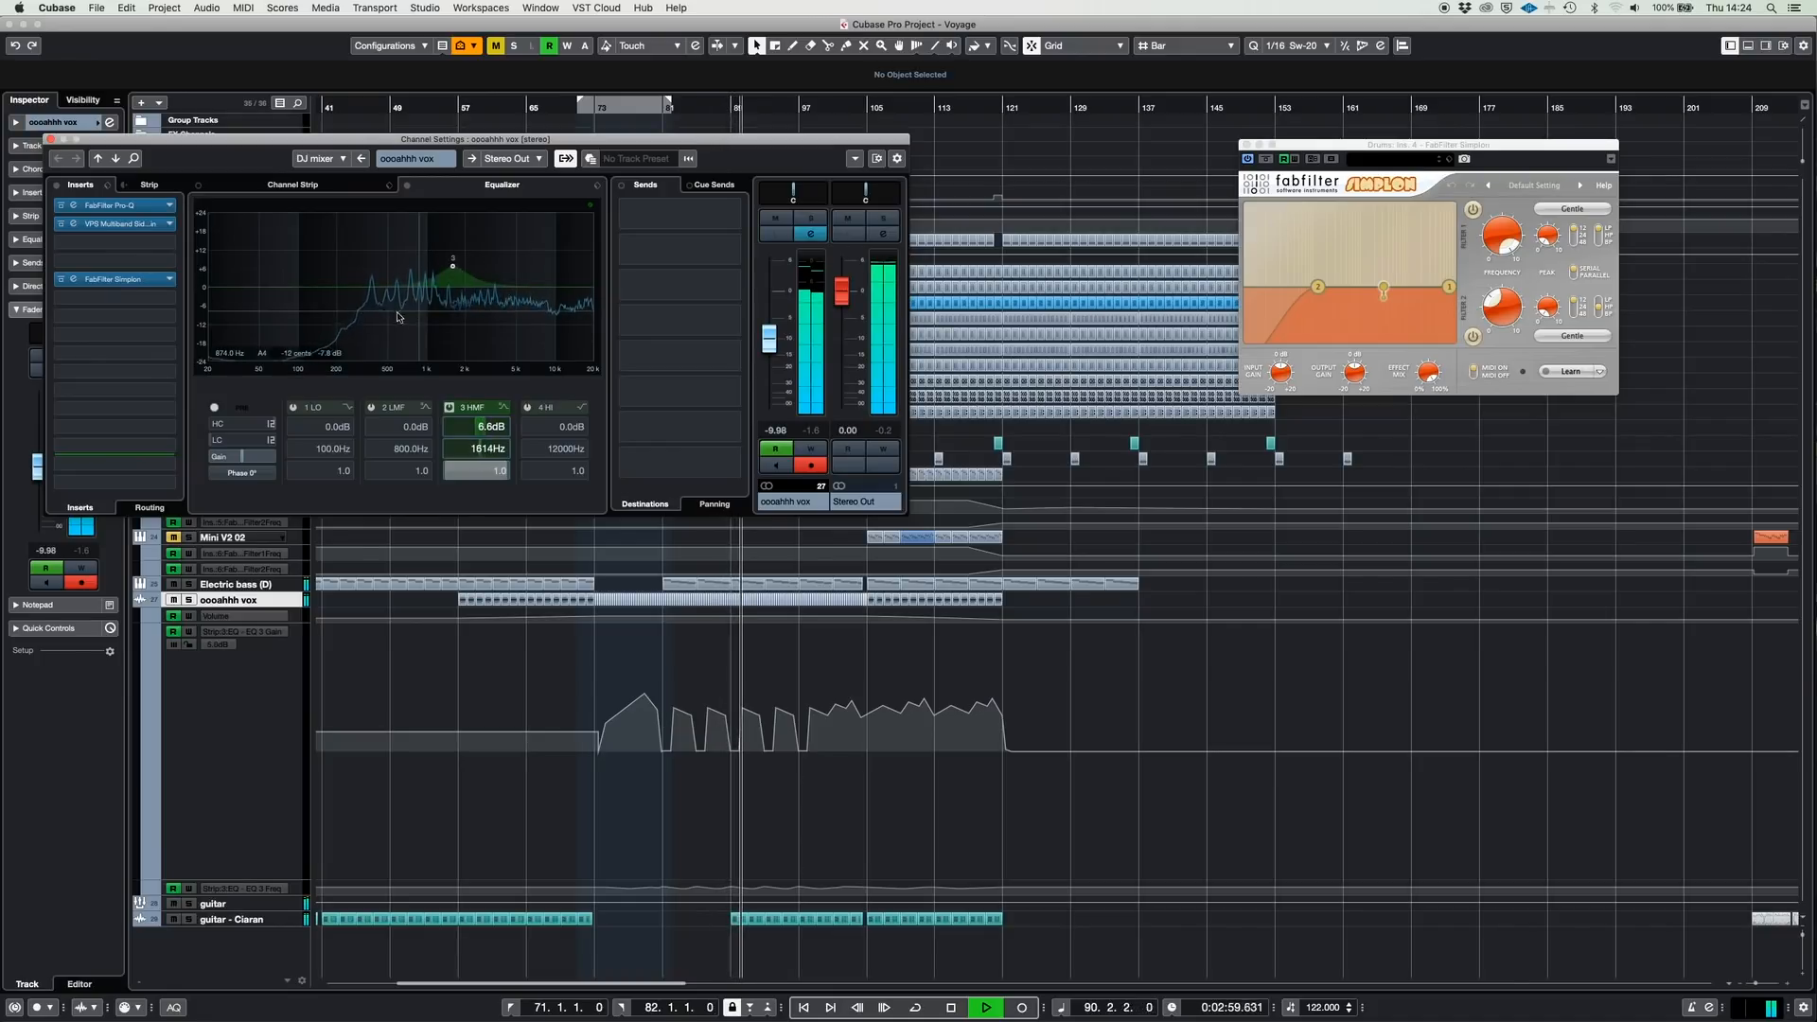
{"action": "left_click", "coordinate": [52, 140]}
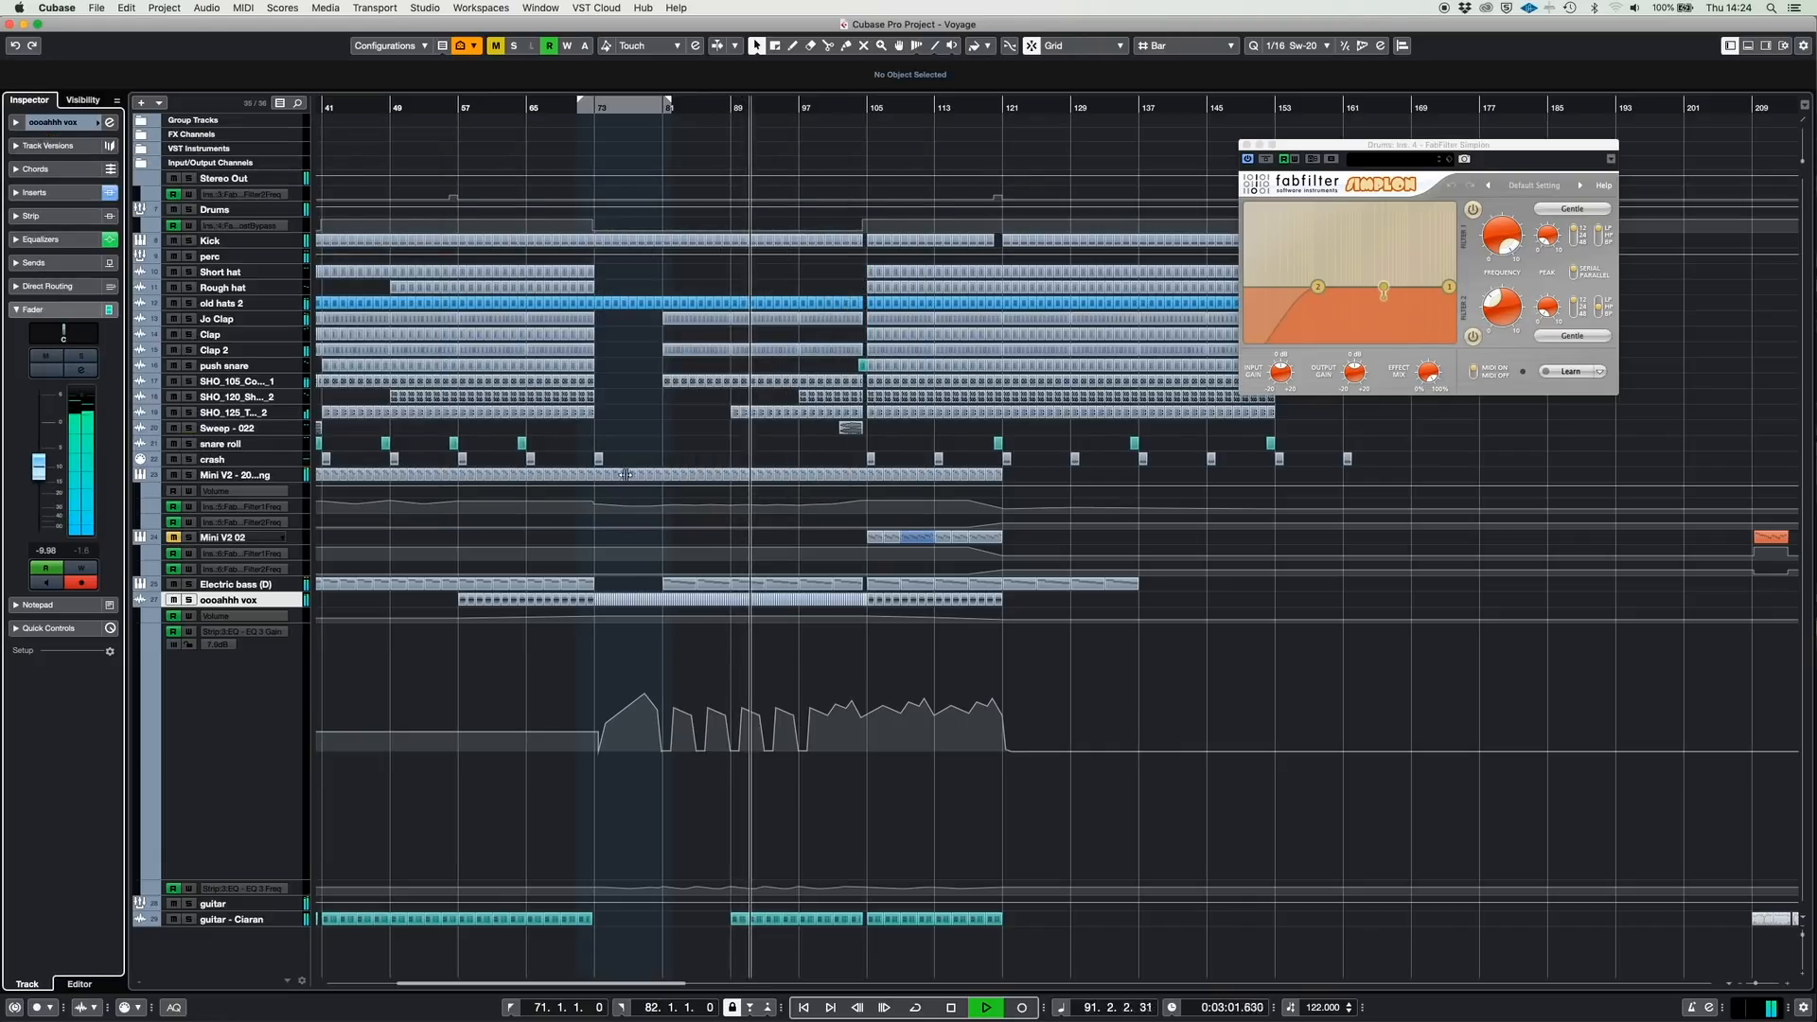
{"action": "mouse_move", "coordinate": [839, 809]}
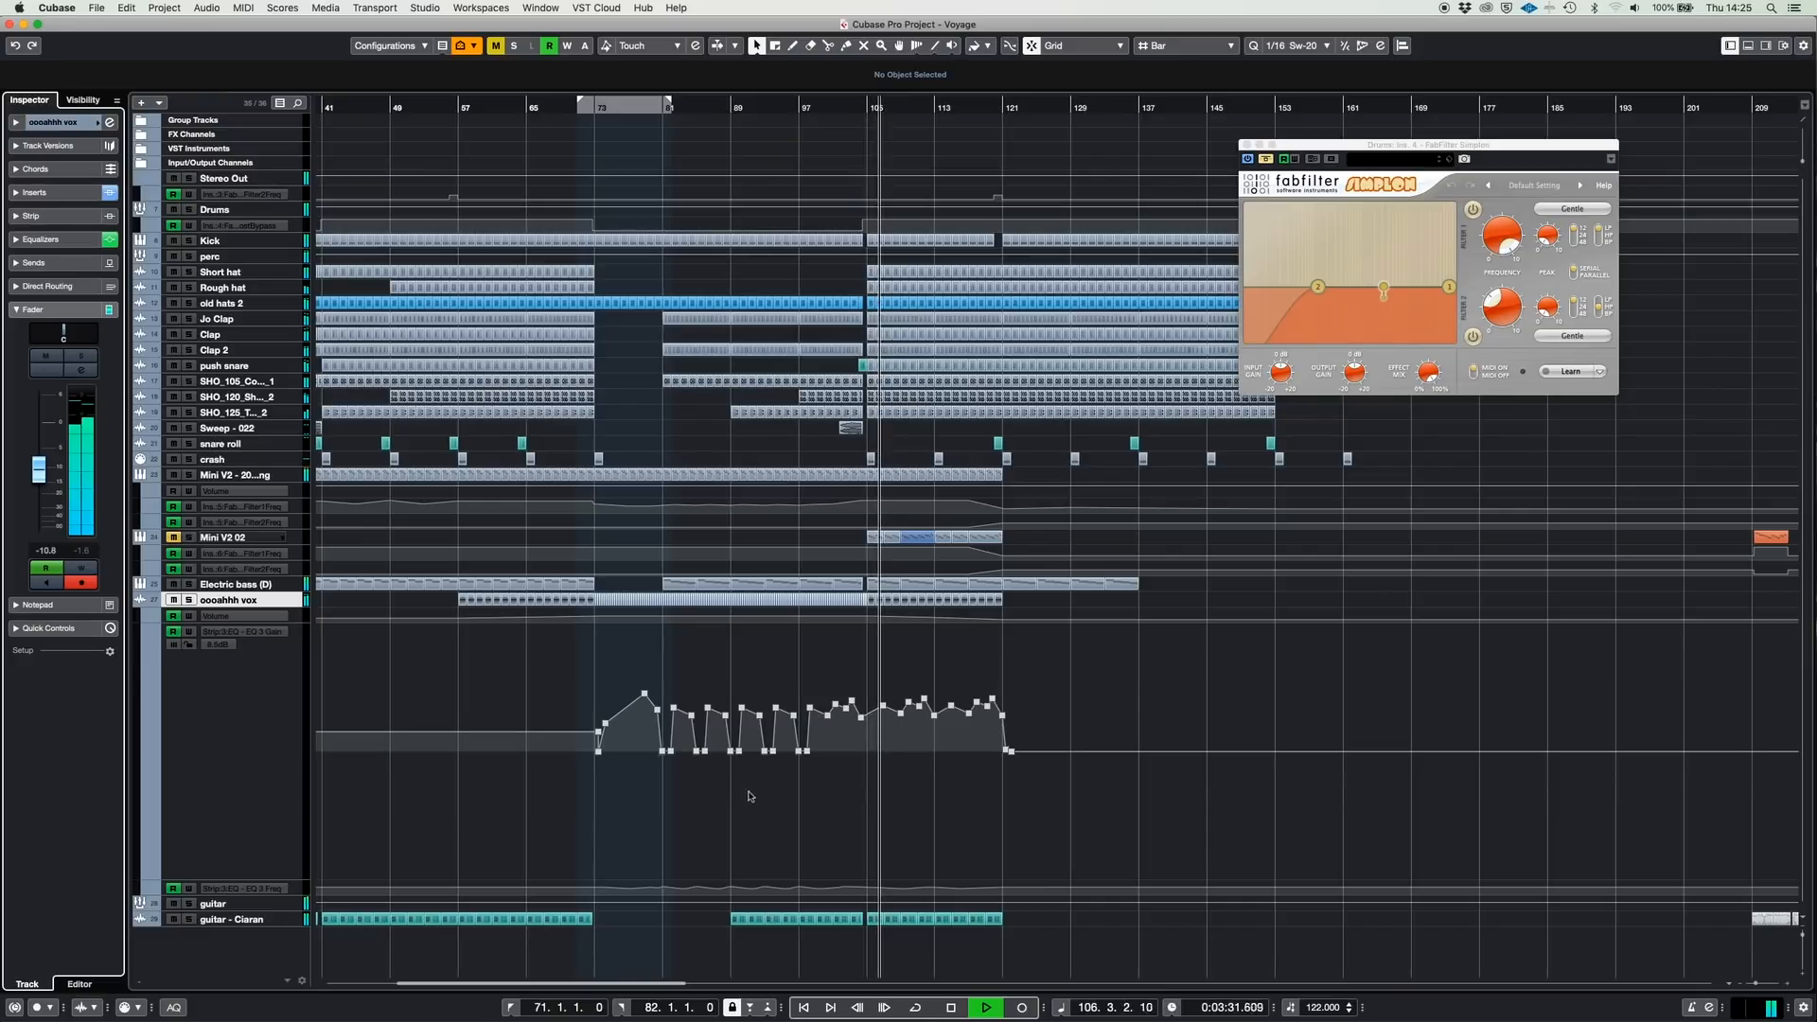
{"action": "key", "text": "space"}
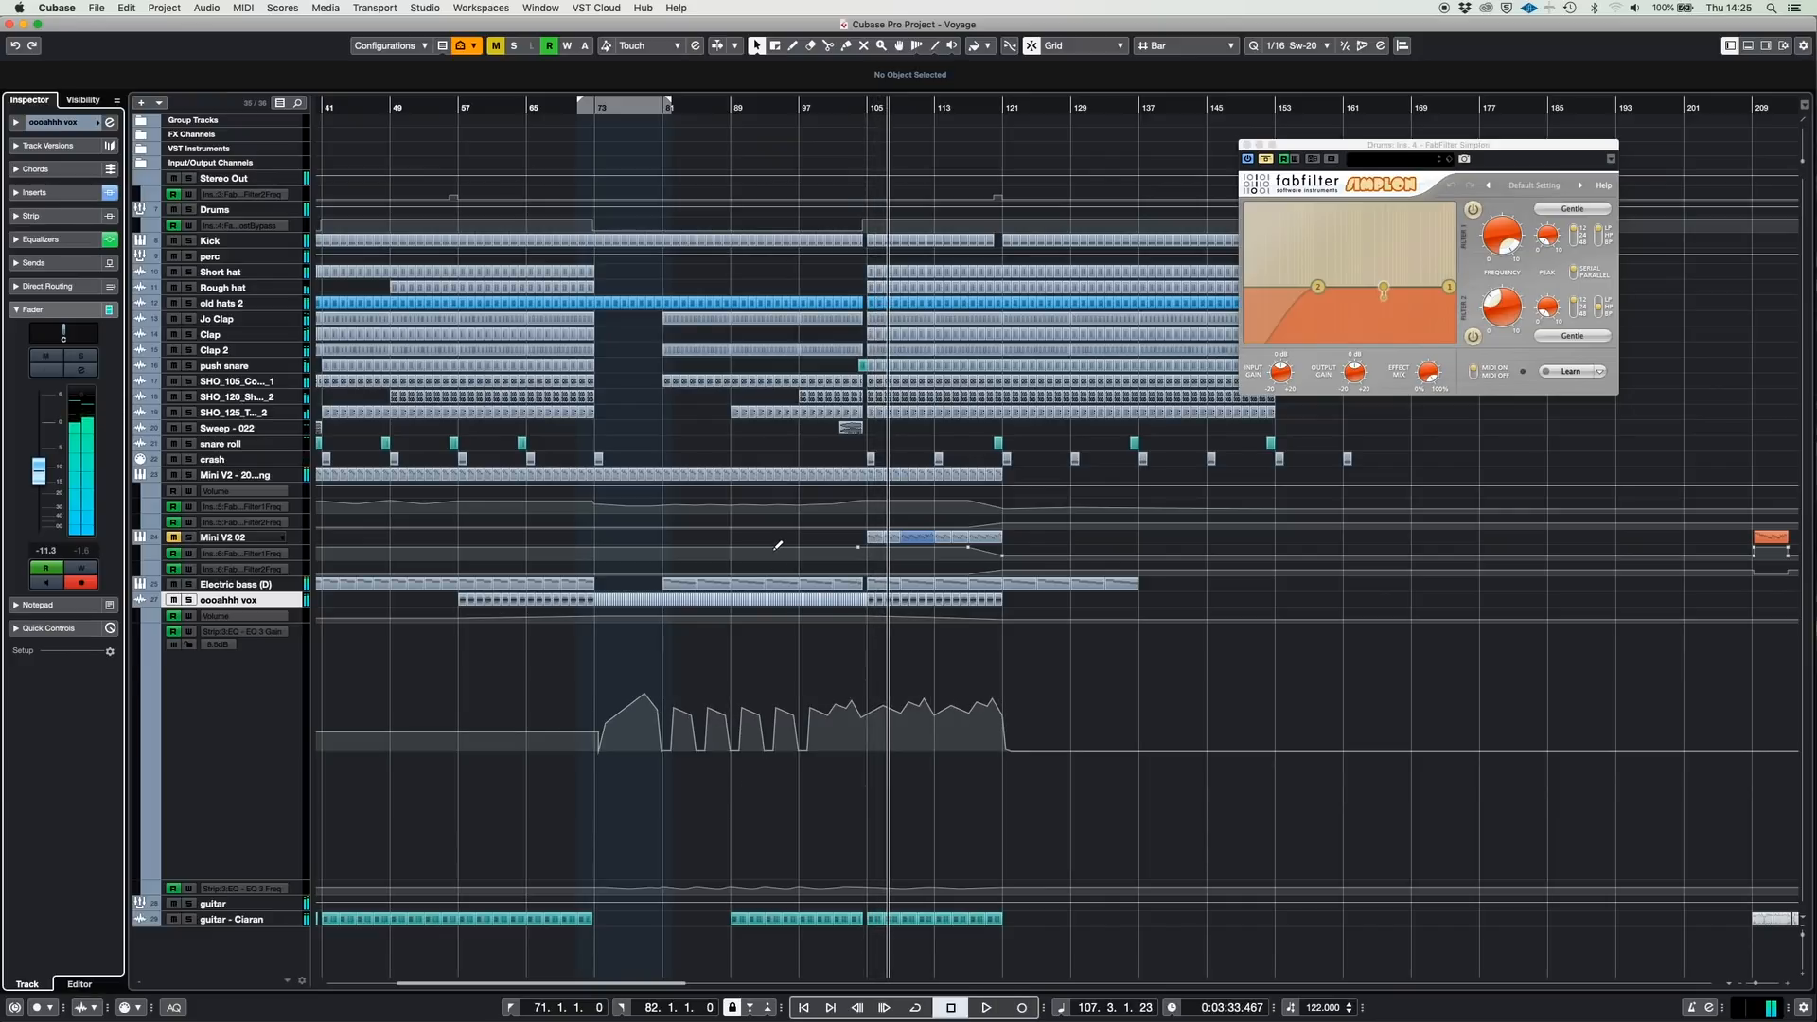
Unmute and solo the Mini V2 02 track, and open its Mini V2 instrument beside the track's parts during playback.
{"action": "key", "text": "KP_Subtract"}
{"action": "left_click", "coordinate": [177, 539]}
{"action": "left_click", "coordinate": [248, 542]}
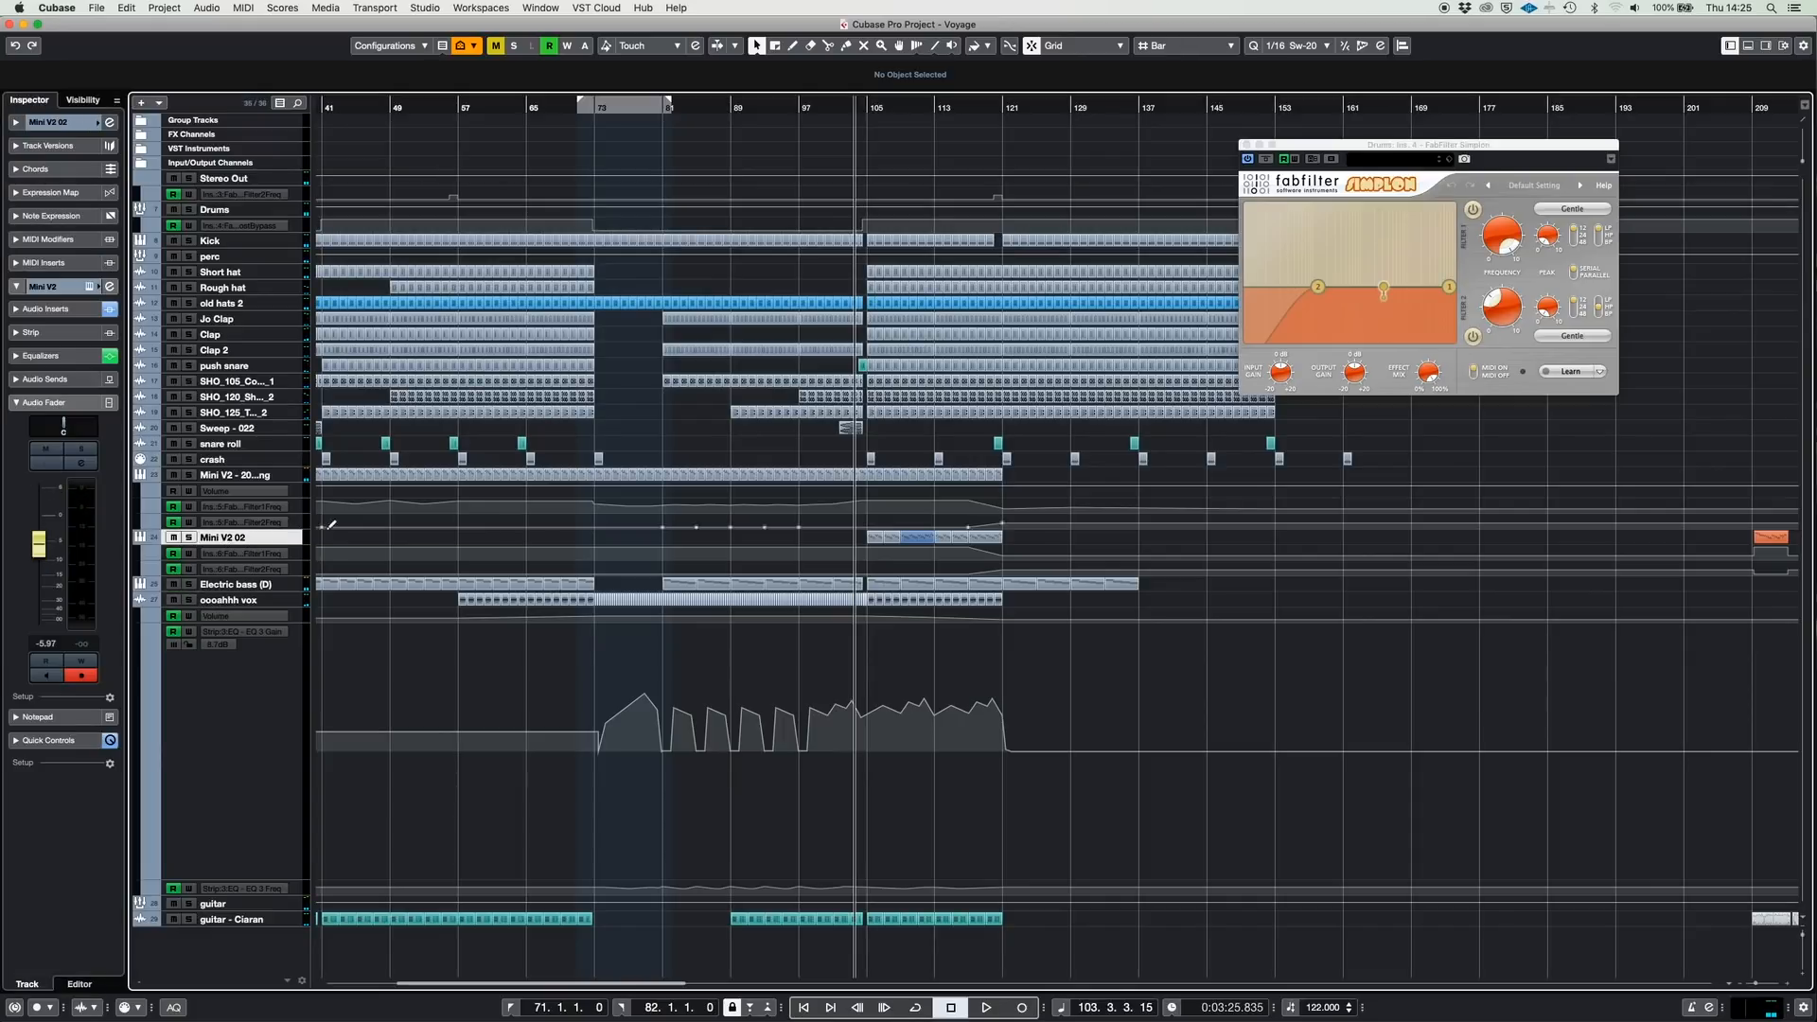
{"action": "left_click", "coordinate": [188, 537]}
{"action": "key", "text": "KP_Add"}
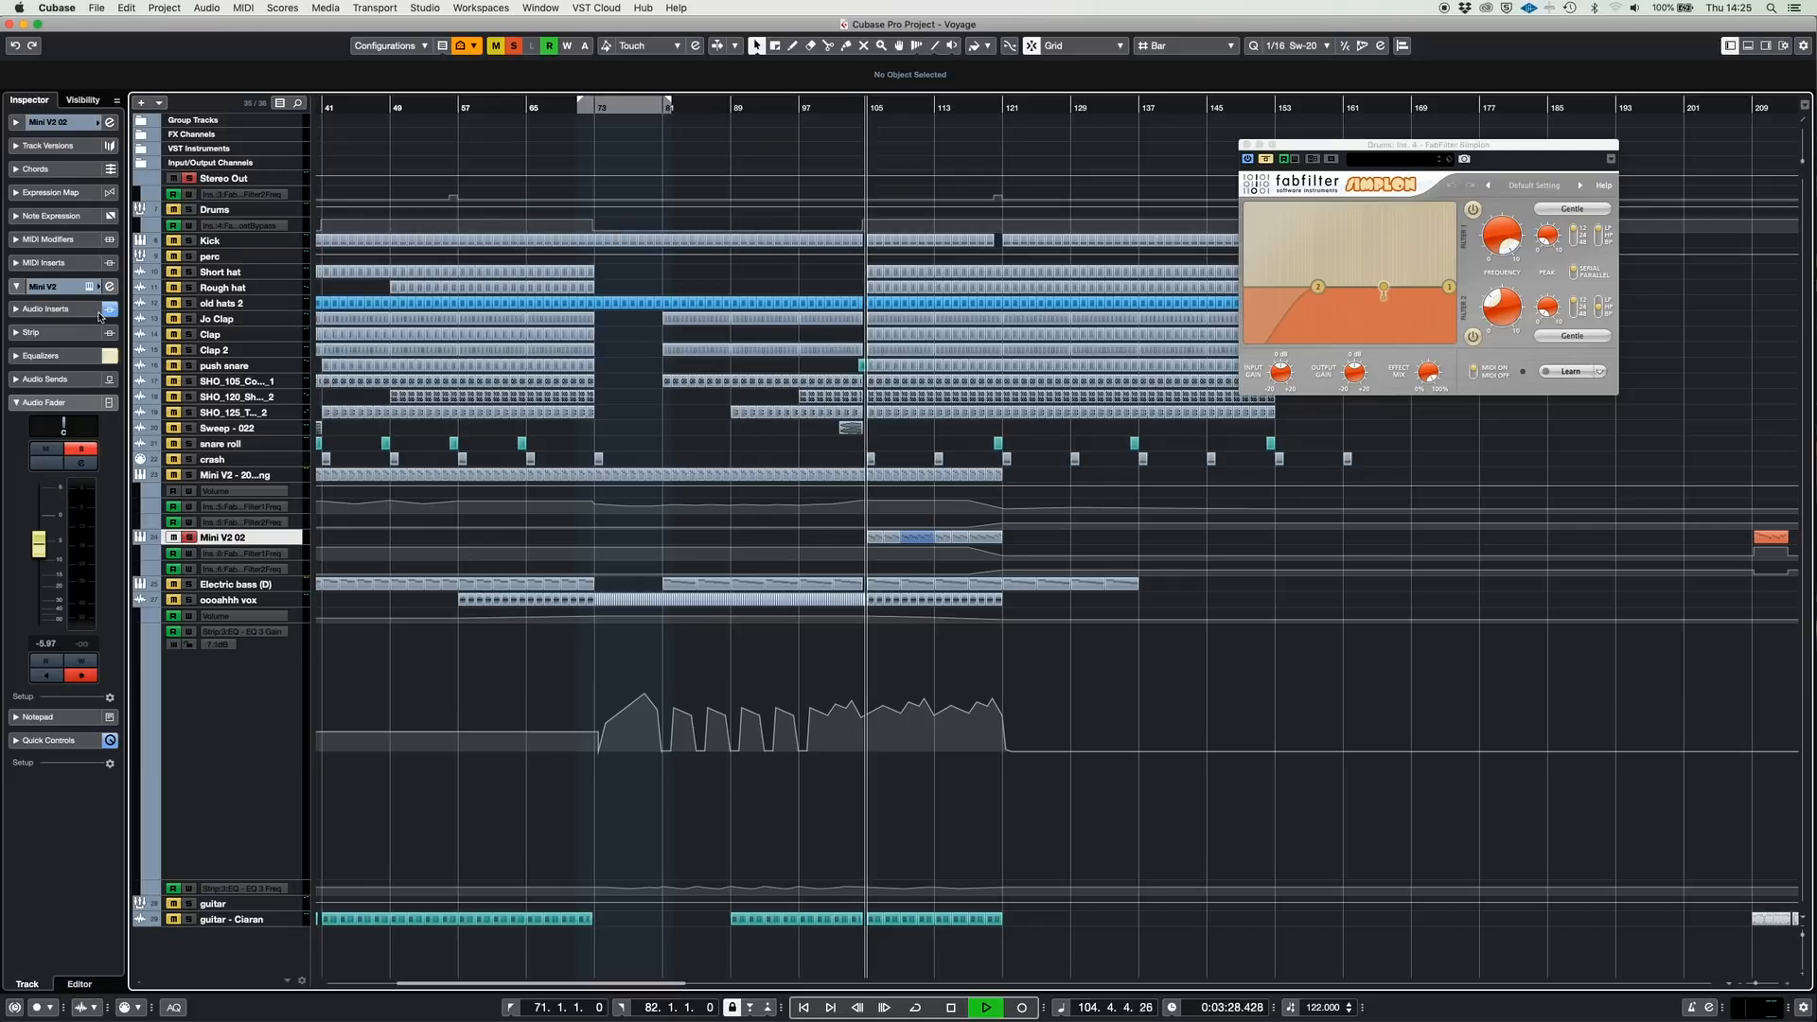
{"action": "left_click", "coordinate": [90, 288]}
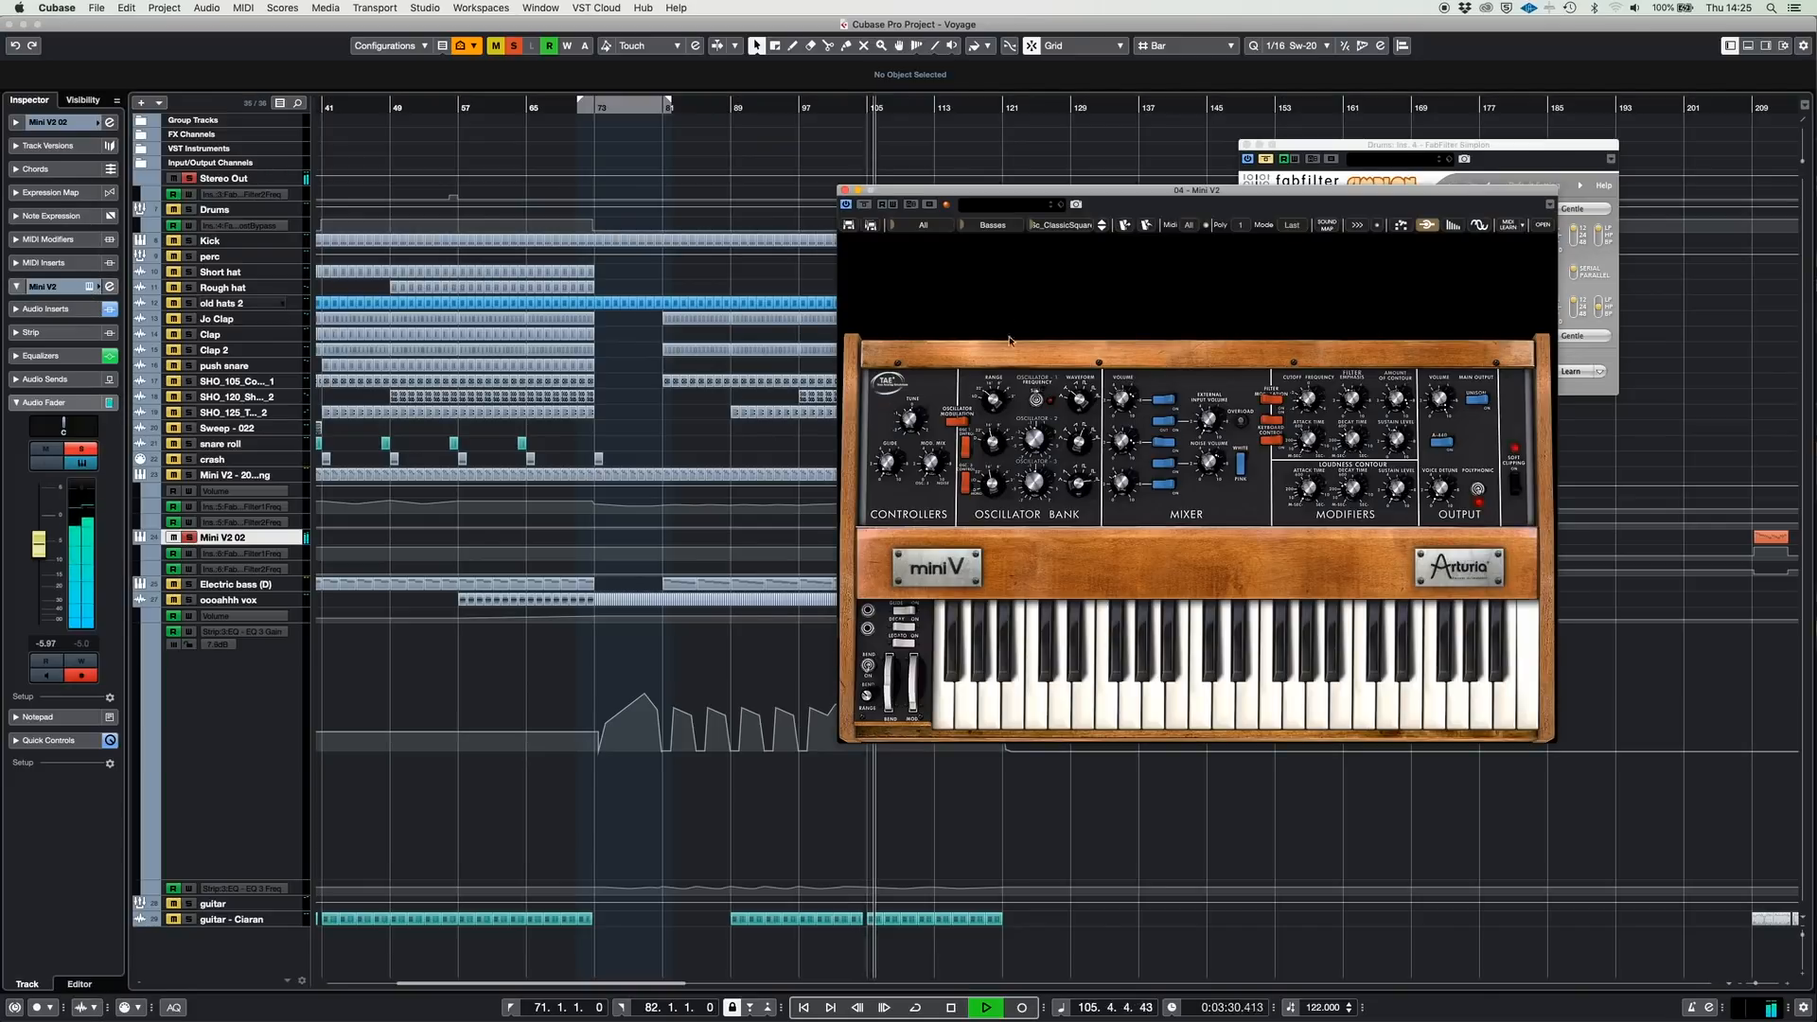
{"action": "left_click_drag", "start_coordinate": [973, 197], "coordinate": [1199, 188]}
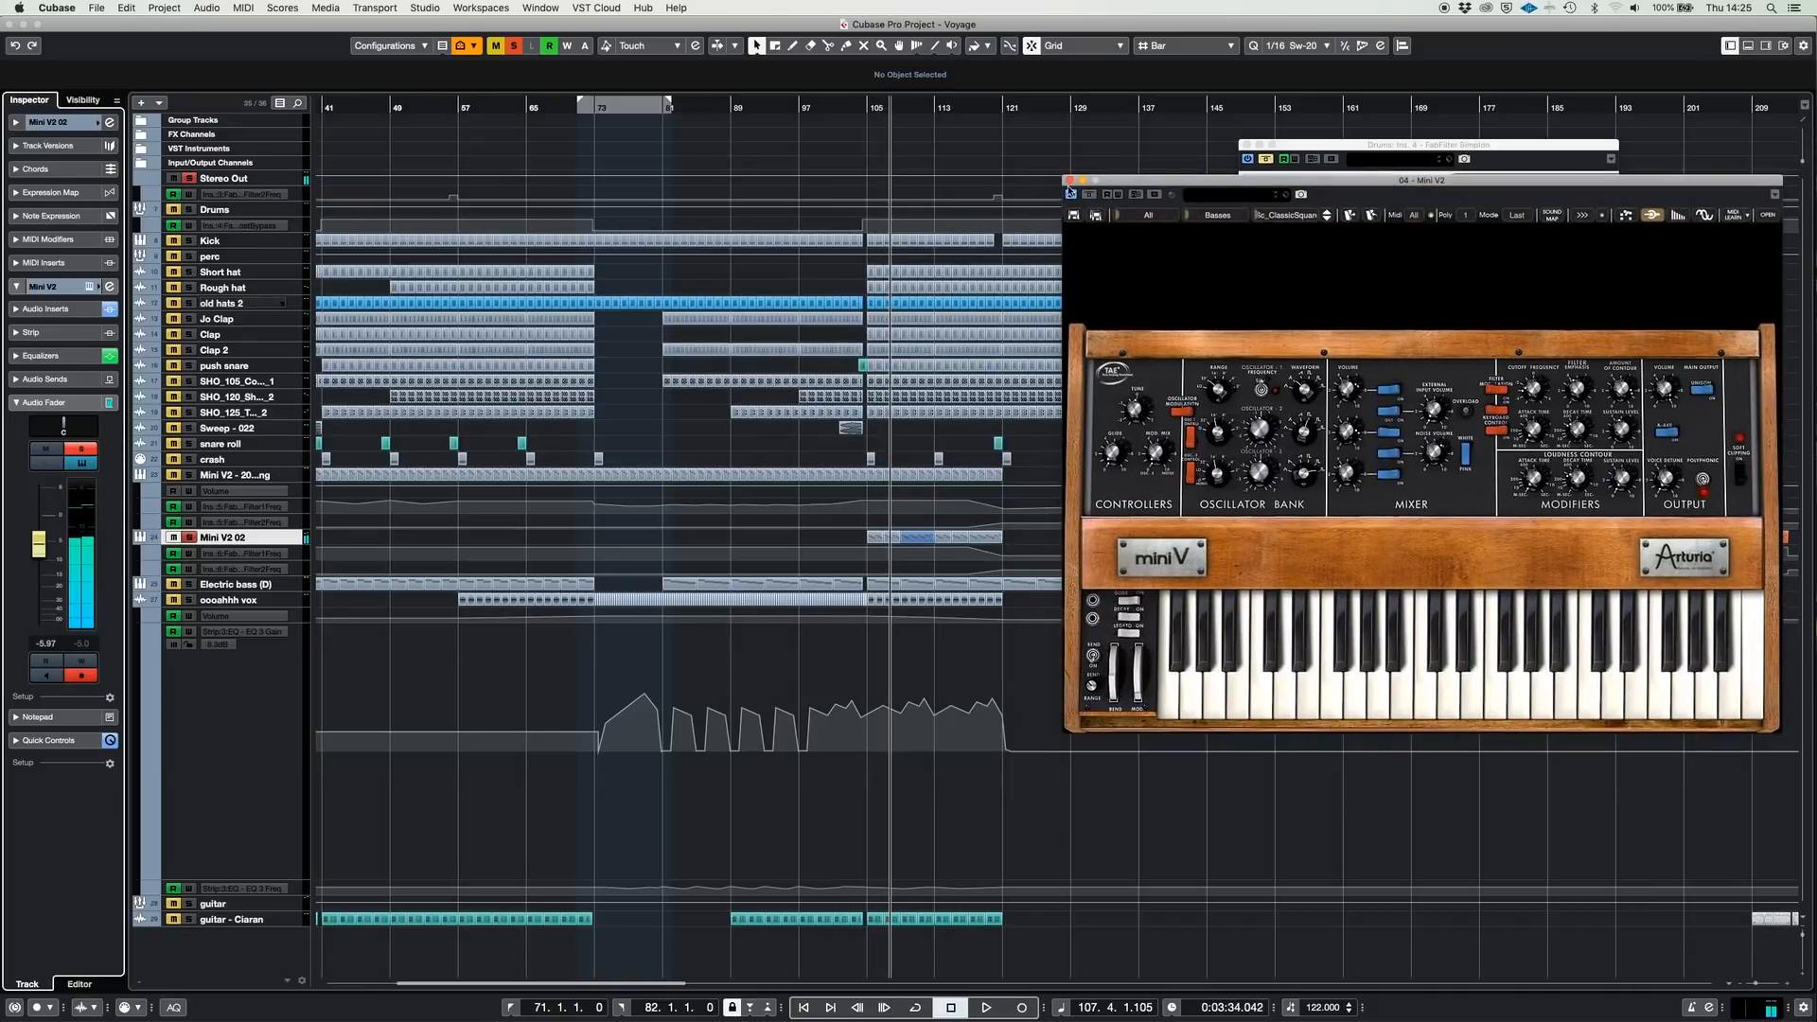
Rewind to about bar 102, clear all solos to hear the full mix, and close the Mini V2 and FabFilter Simplon windows.
{"action": "key", "text": "KP_Subtract"}
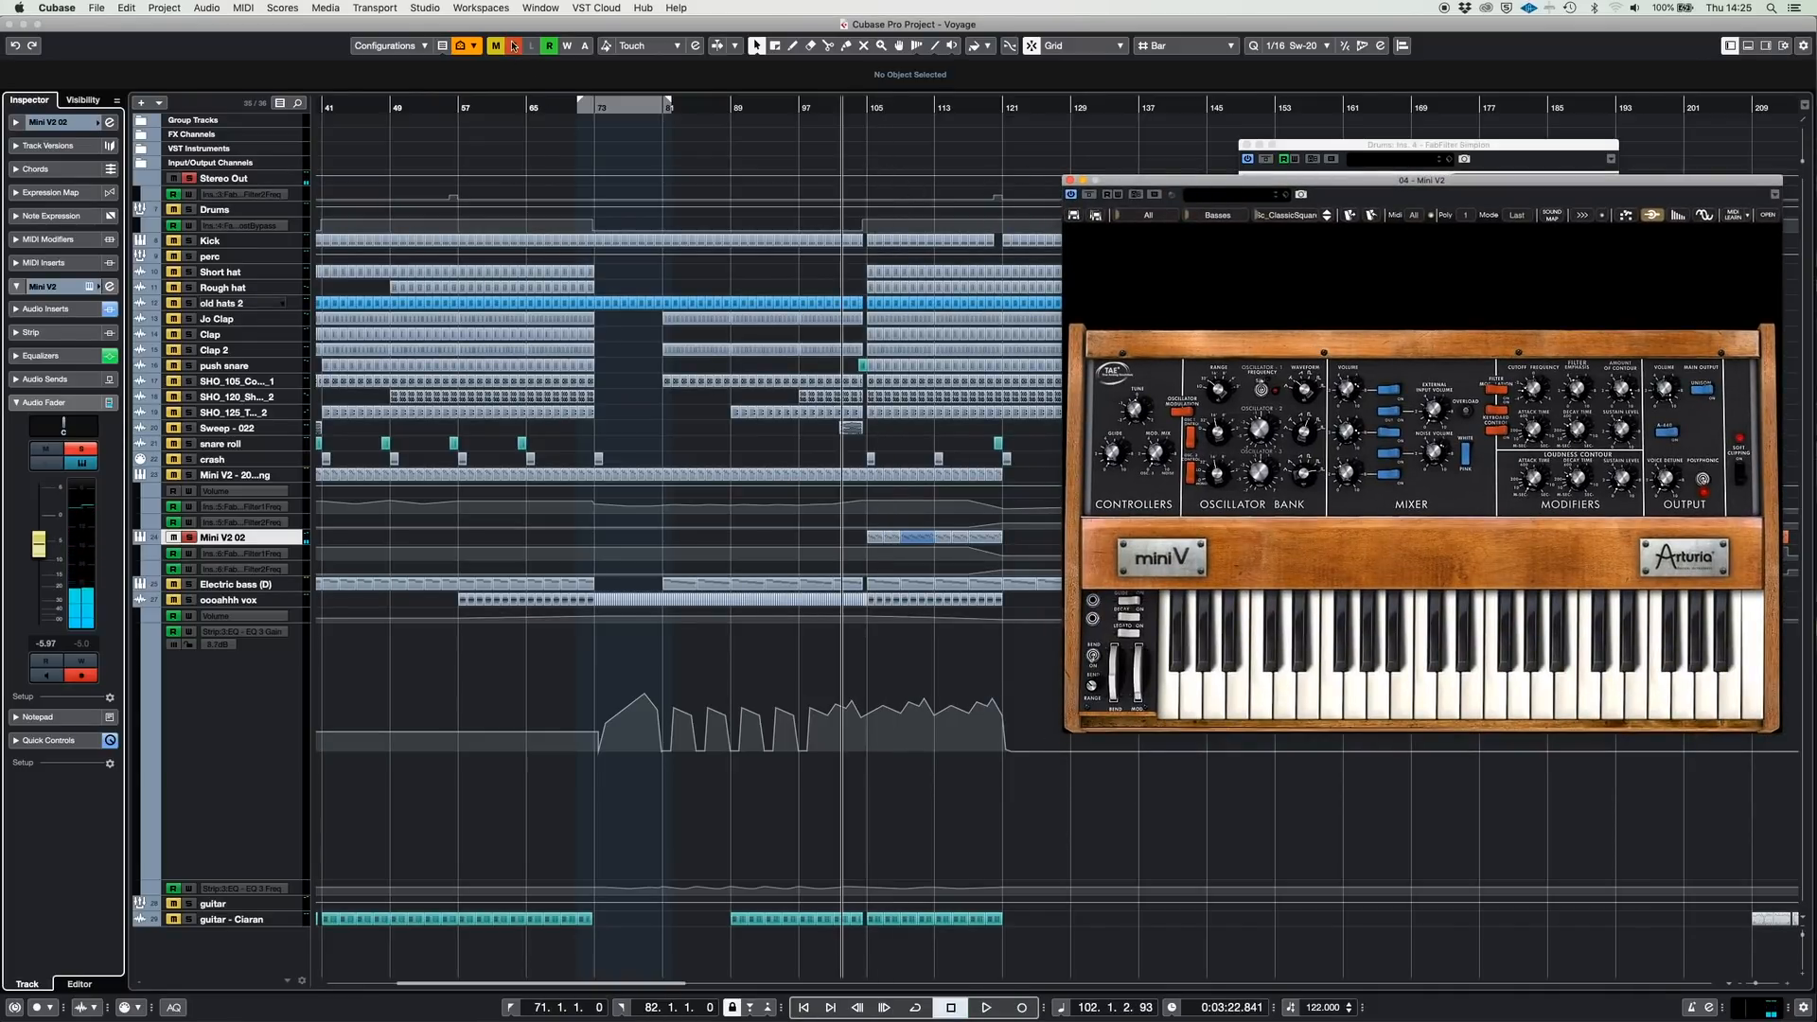
{"action": "left_click", "coordinate": [512, 45]}
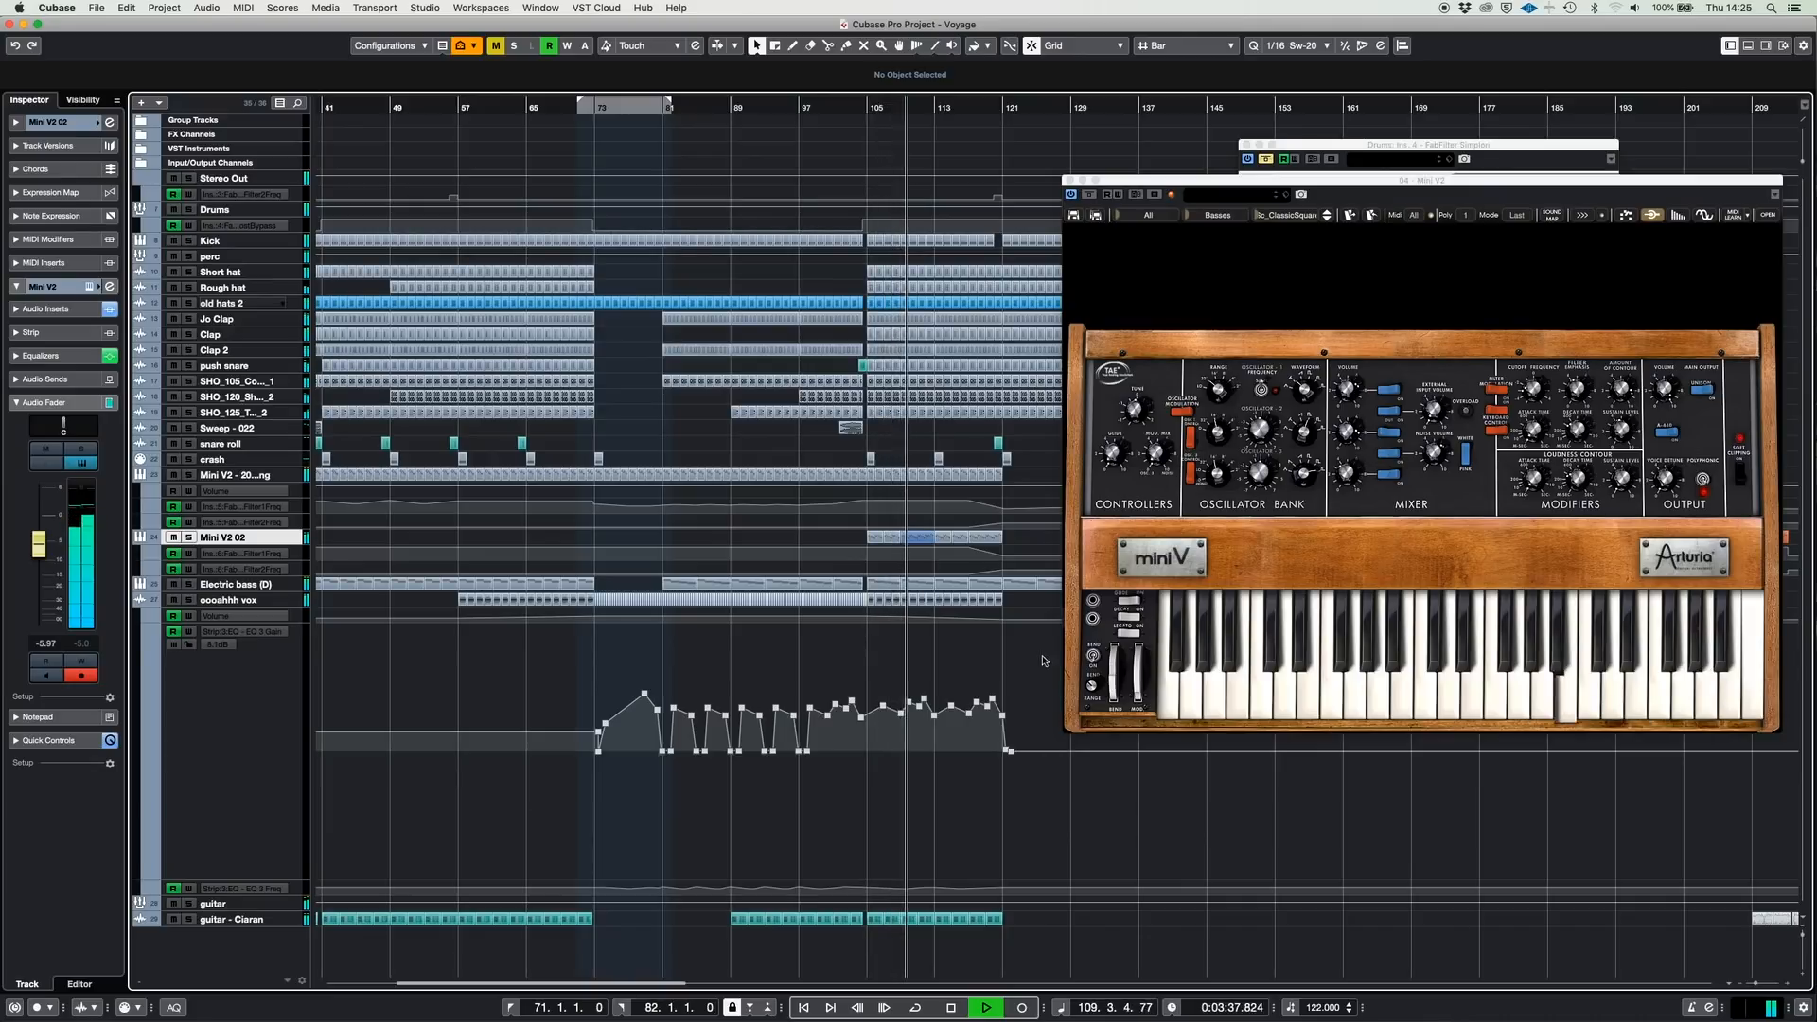
{"action": "left_click", "coordinate": [1070, 180]}
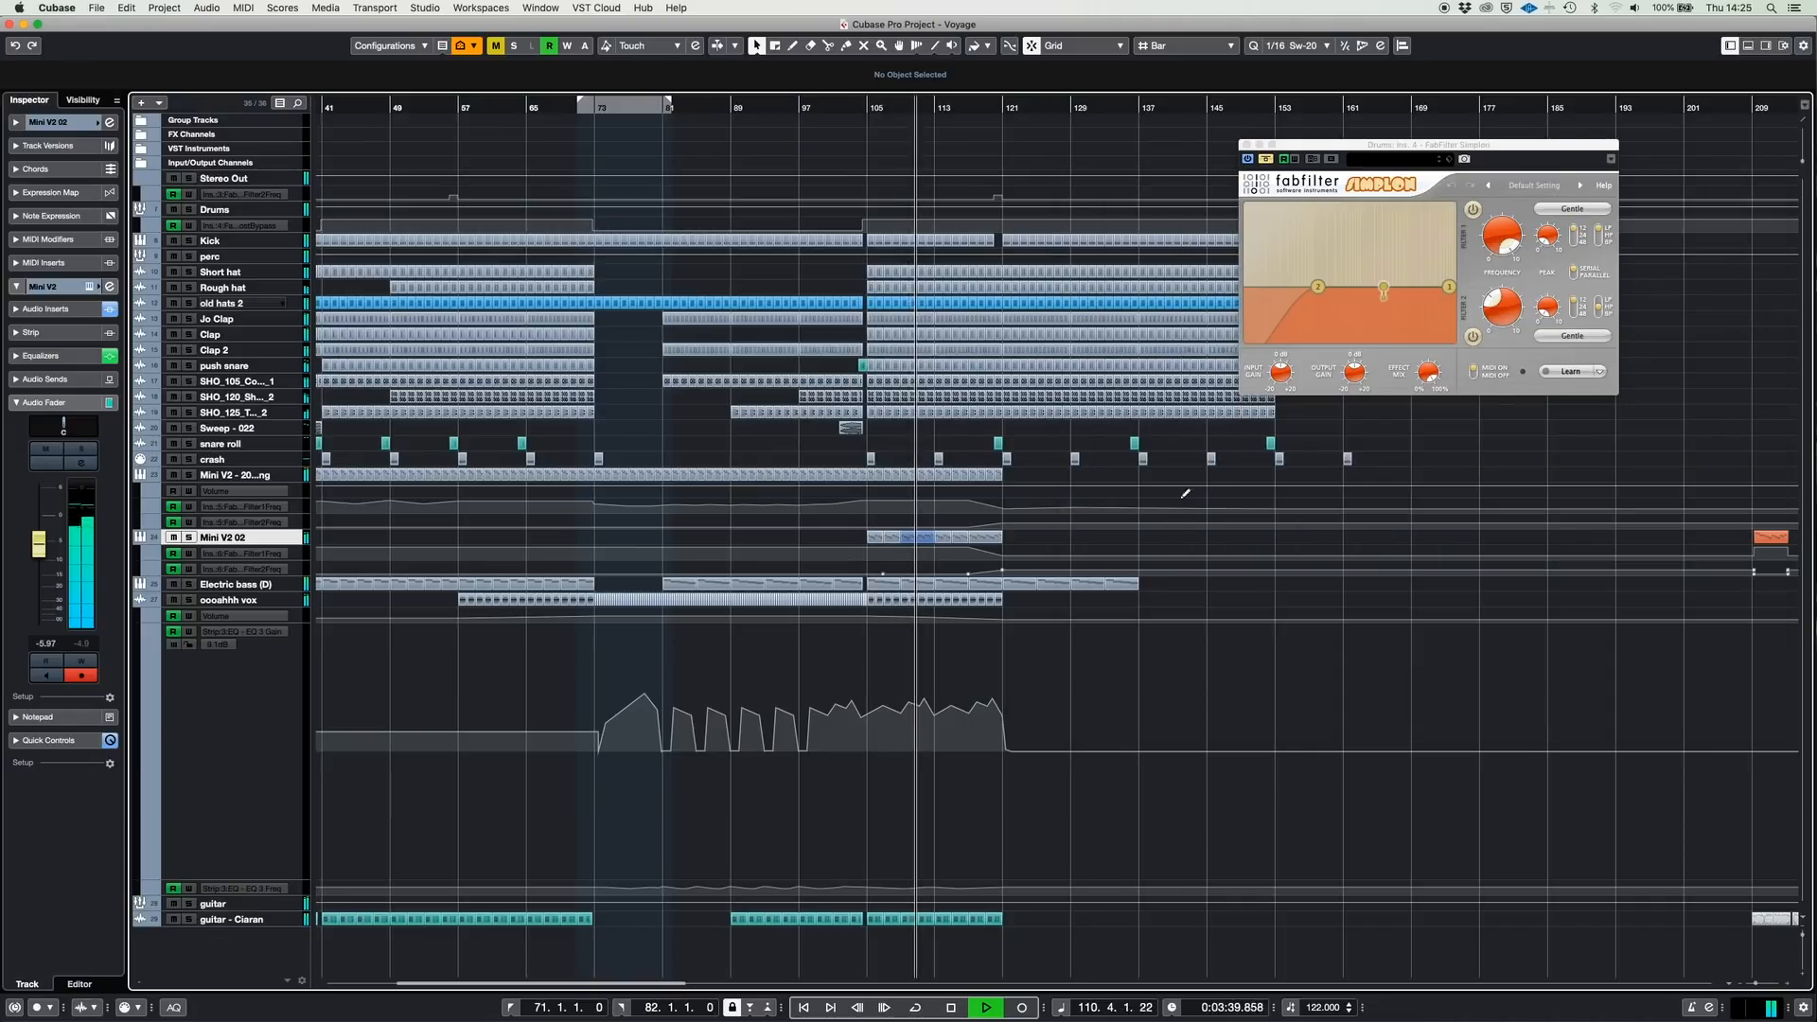
{"action": "left_click", "coordinate": [1247, 145]}
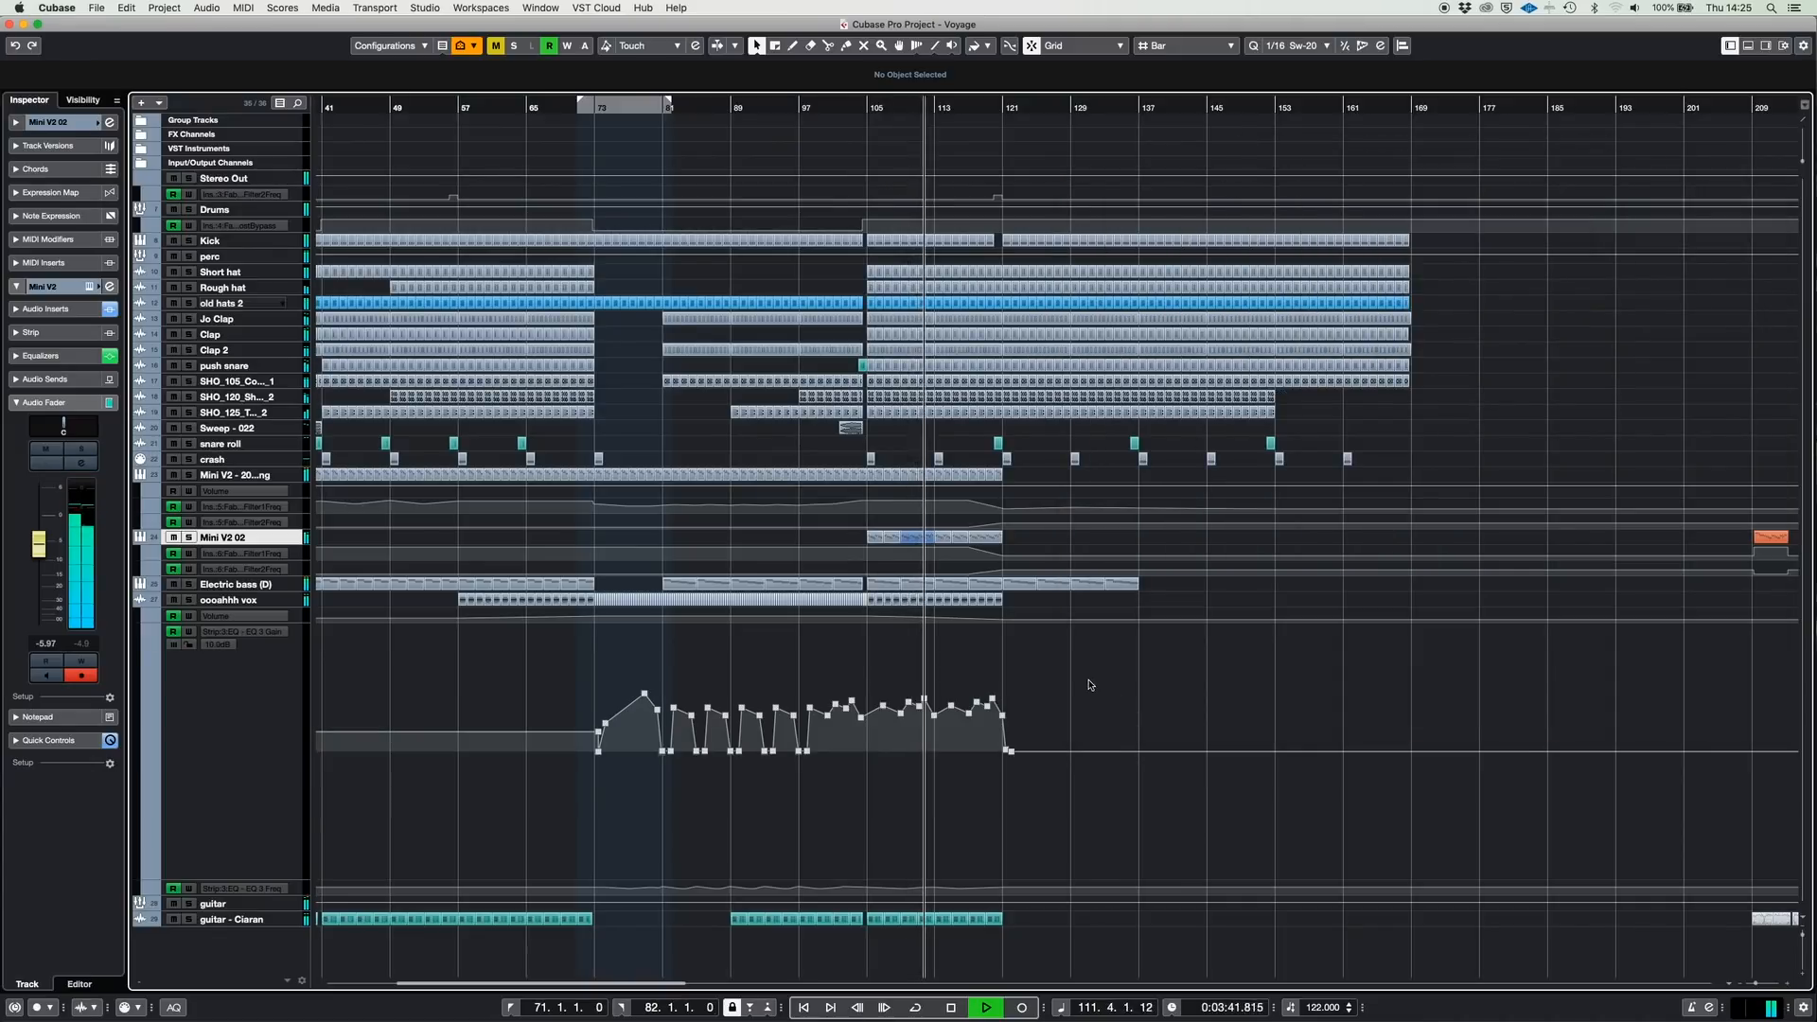